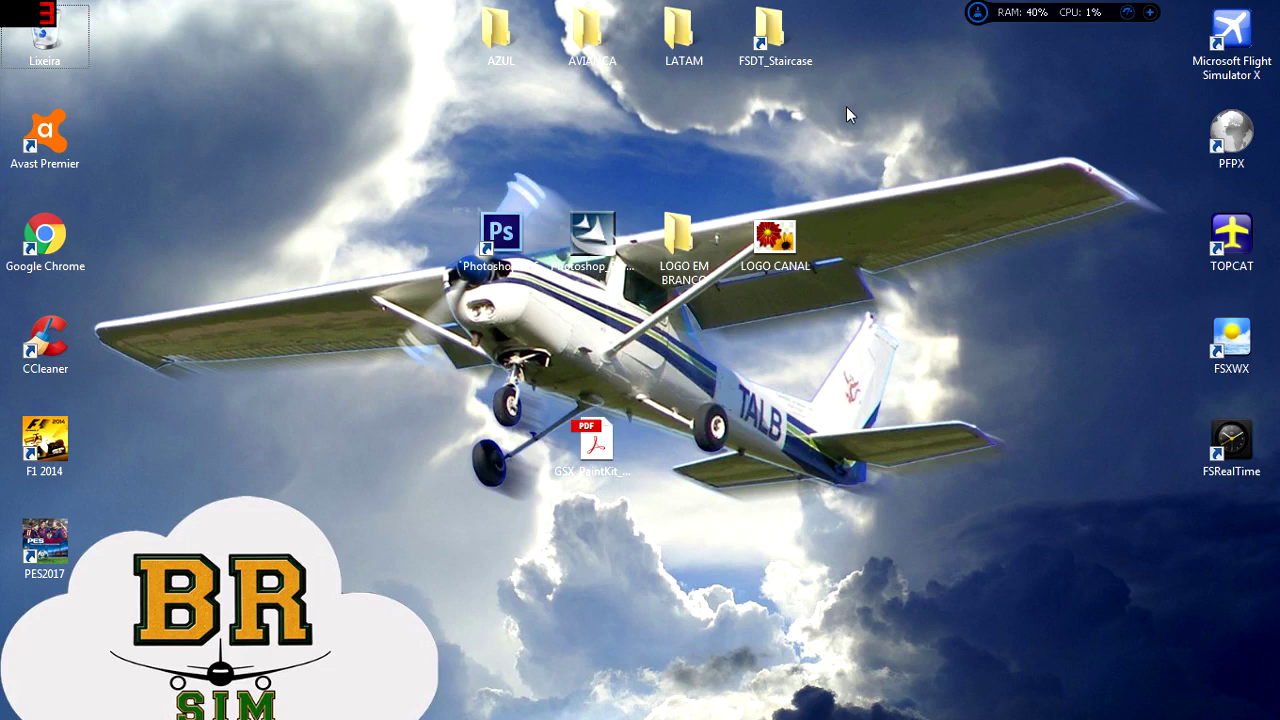
pyautogui.moveTo(870, 135); pyautogui.dragTo(414, 321)
pyautogui.click(414, 321)
pyautogui.moveTo(416, 188); pyautogui.dragTo(862, 318)
pyautogui.click(866, 315)
pyautogui.moveTo(756, 310); pyautogui.dragTo(503, 495)
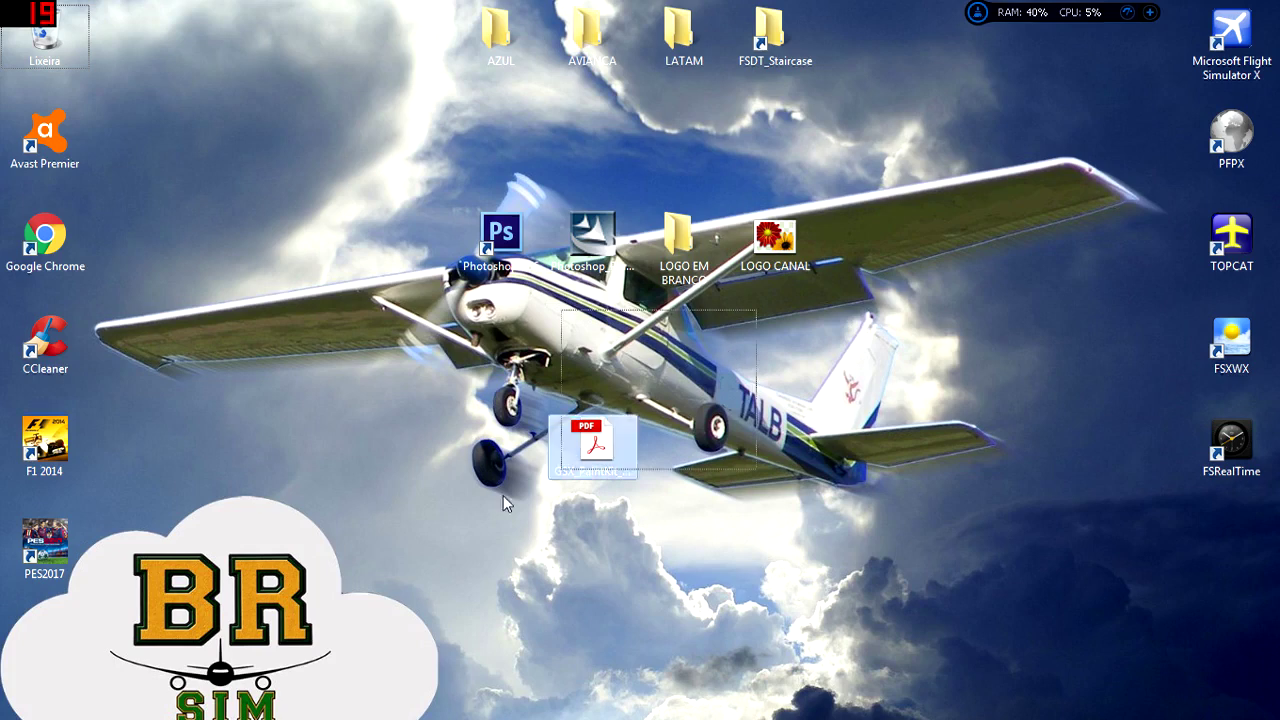
pyautogui.click(513, 485)
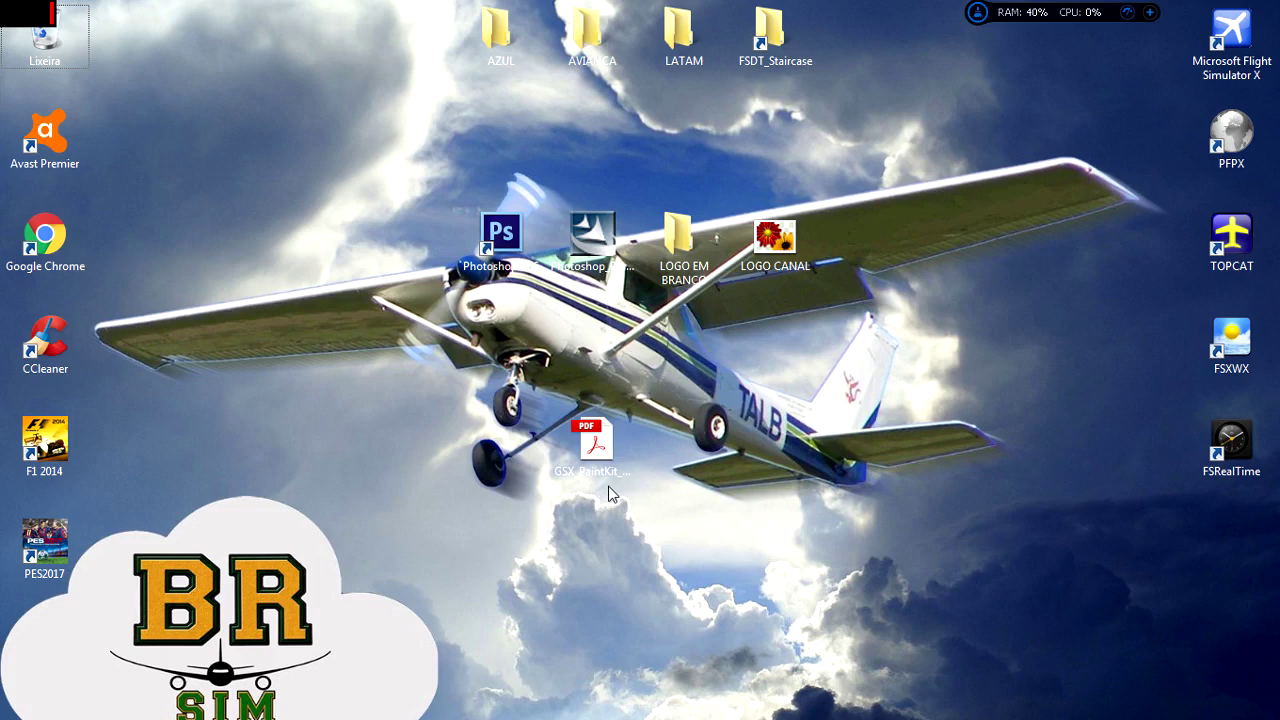
pyautogui.click(607, 488)
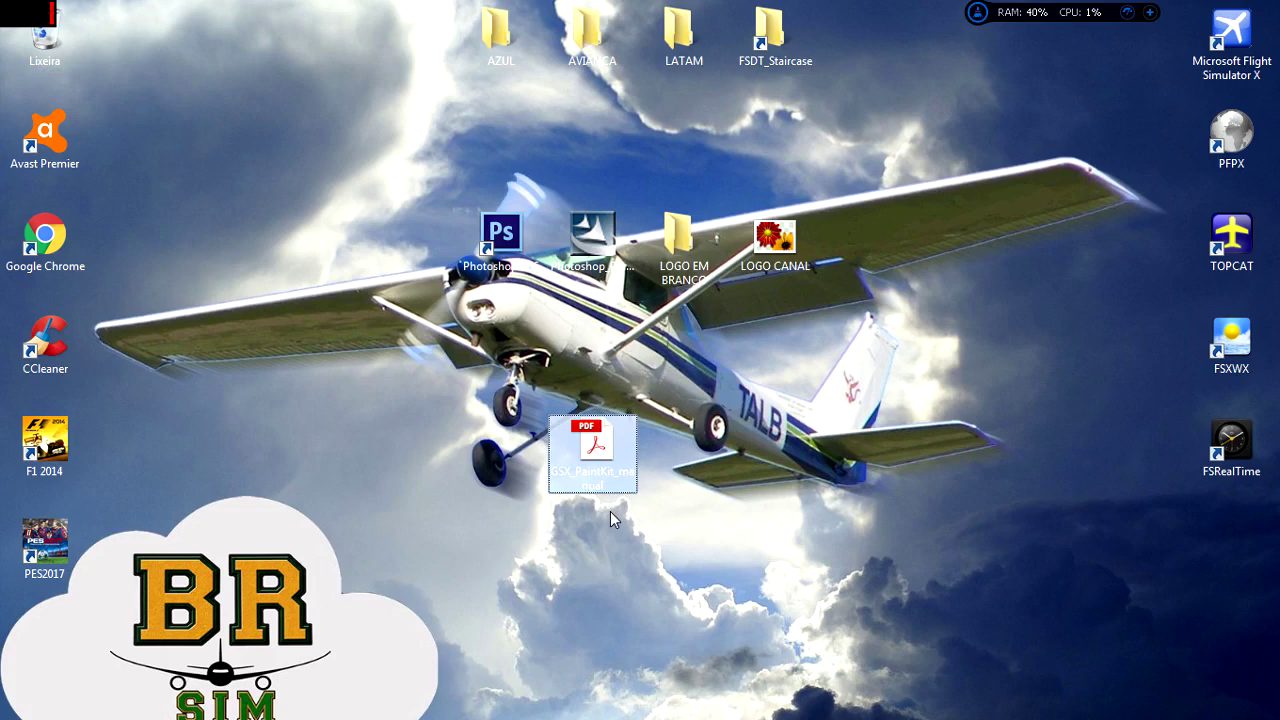
pyautogui.moveTo(600, 455); pyautogui.dragTo(730, 490)
pyautogui.click(734, 493)
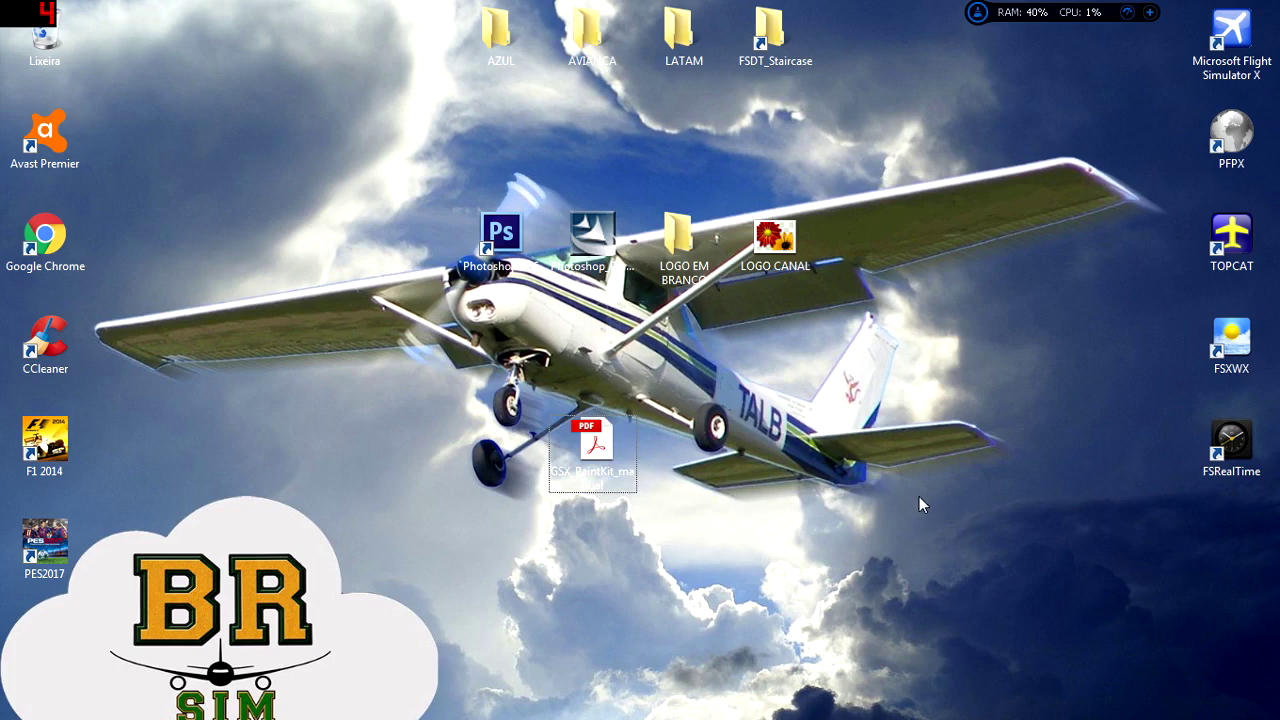
# Open the FSDT_Staircase folder from its desktop shortcut, maximize its window and show the folder's full path
pyautogui.click(798, 36)
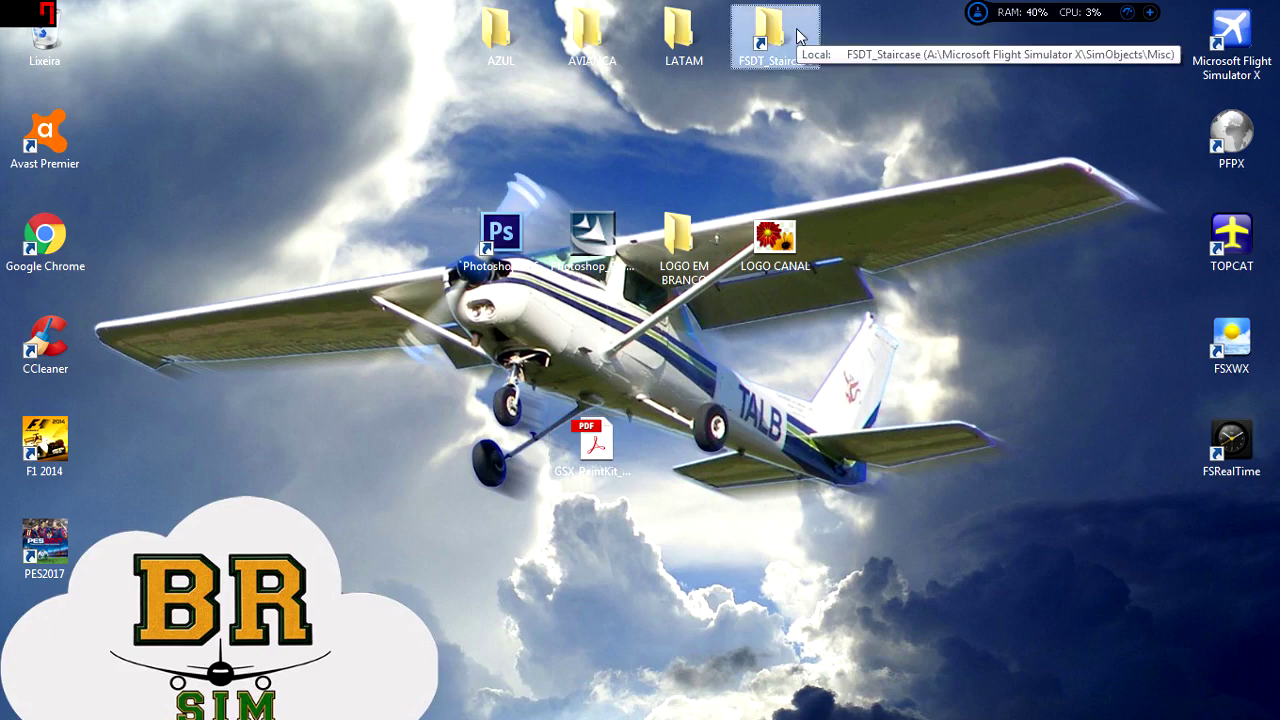
pyautogui.doubleClick(798, 36)
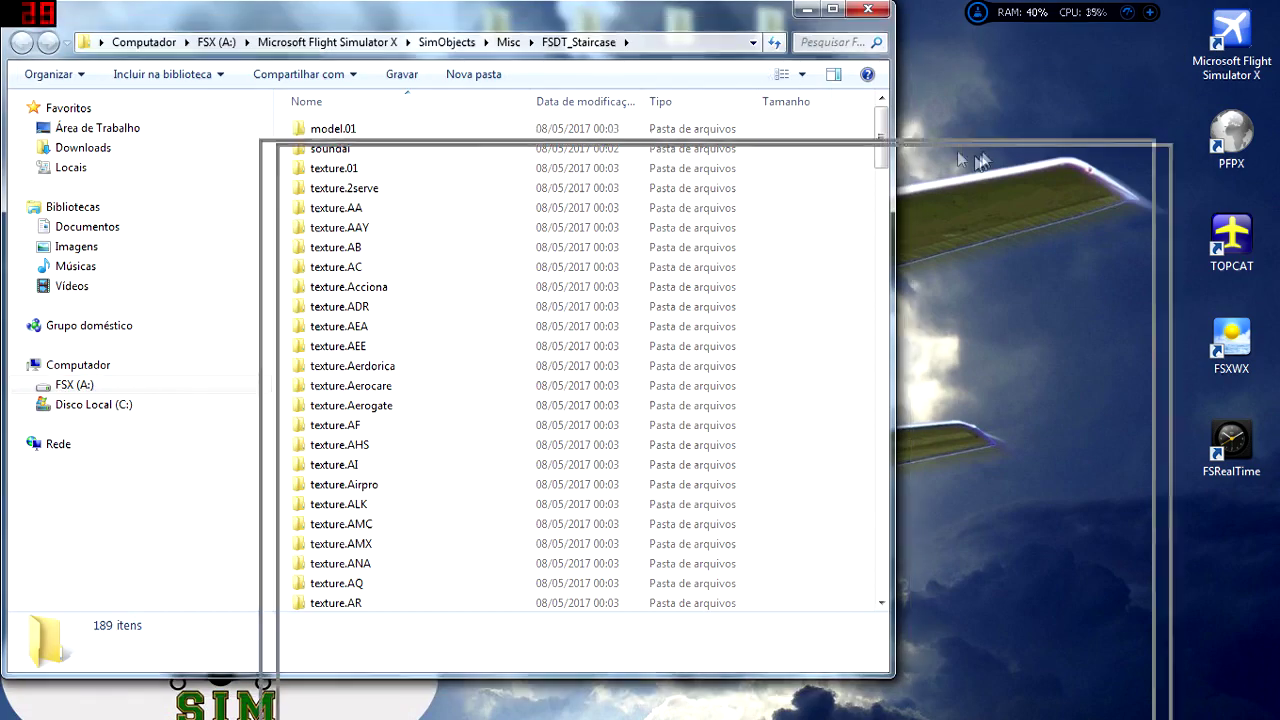
pyautogui.press('super+Up')
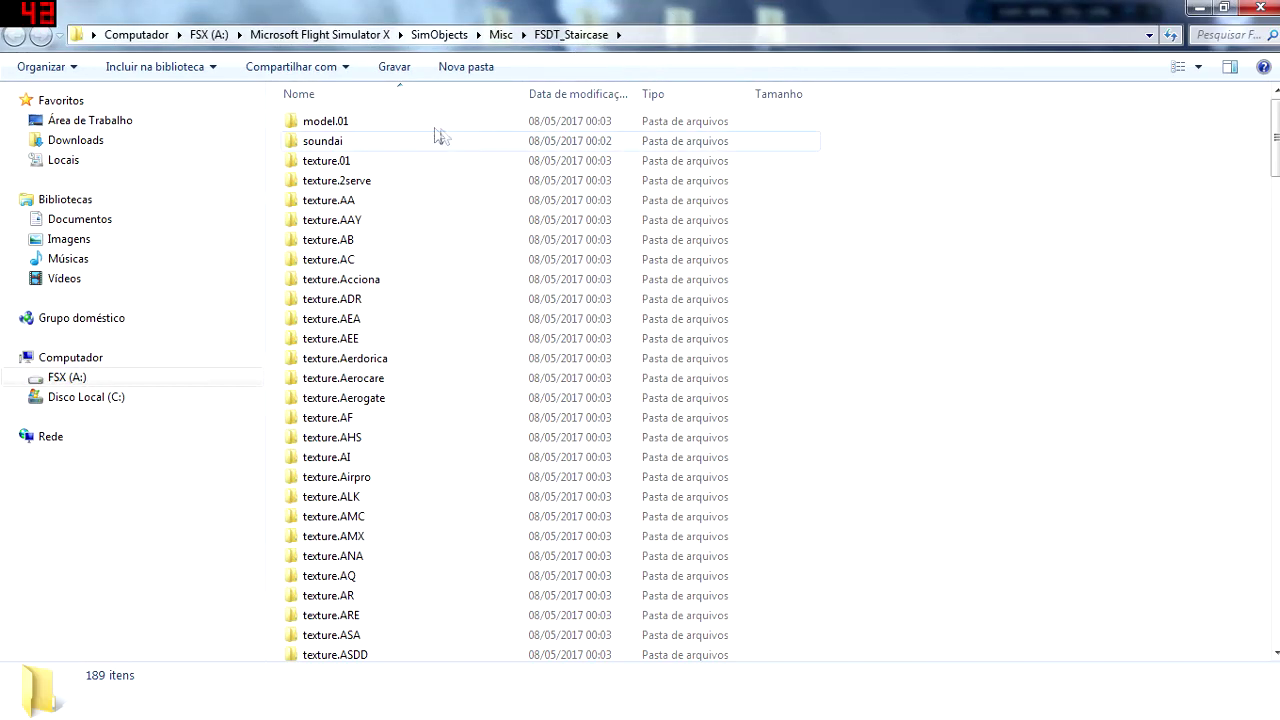
pyautogui.click(694, 36)
pyautogui.click(1067, 229)
# Go to the FSX (A:) drive and open the SimObjects folder inside Microsoft Flight Simulator X
pyautogui.click(208, 34)
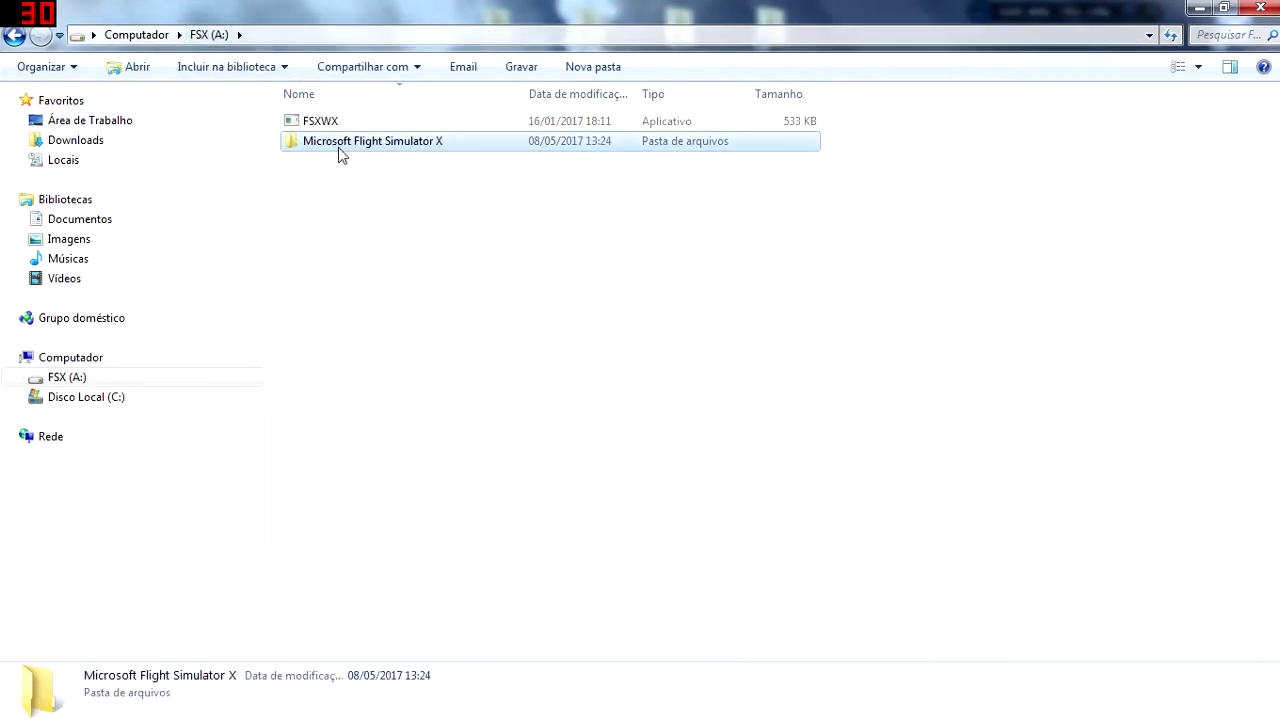
pyautogui.doubleClick(349, 146)
pyautogui.click(414, 222)
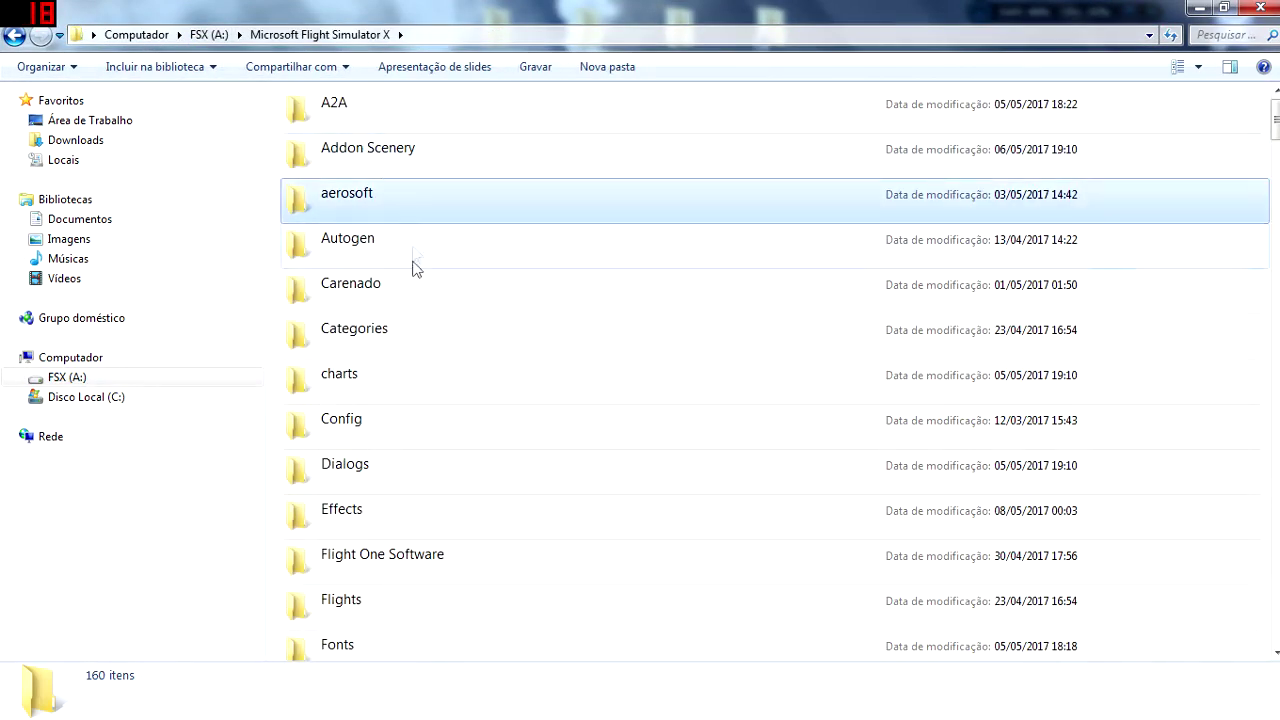
pyautogui.scroll(-7, 401, 382)
pyautogui.scroll(-3, 401, 382)
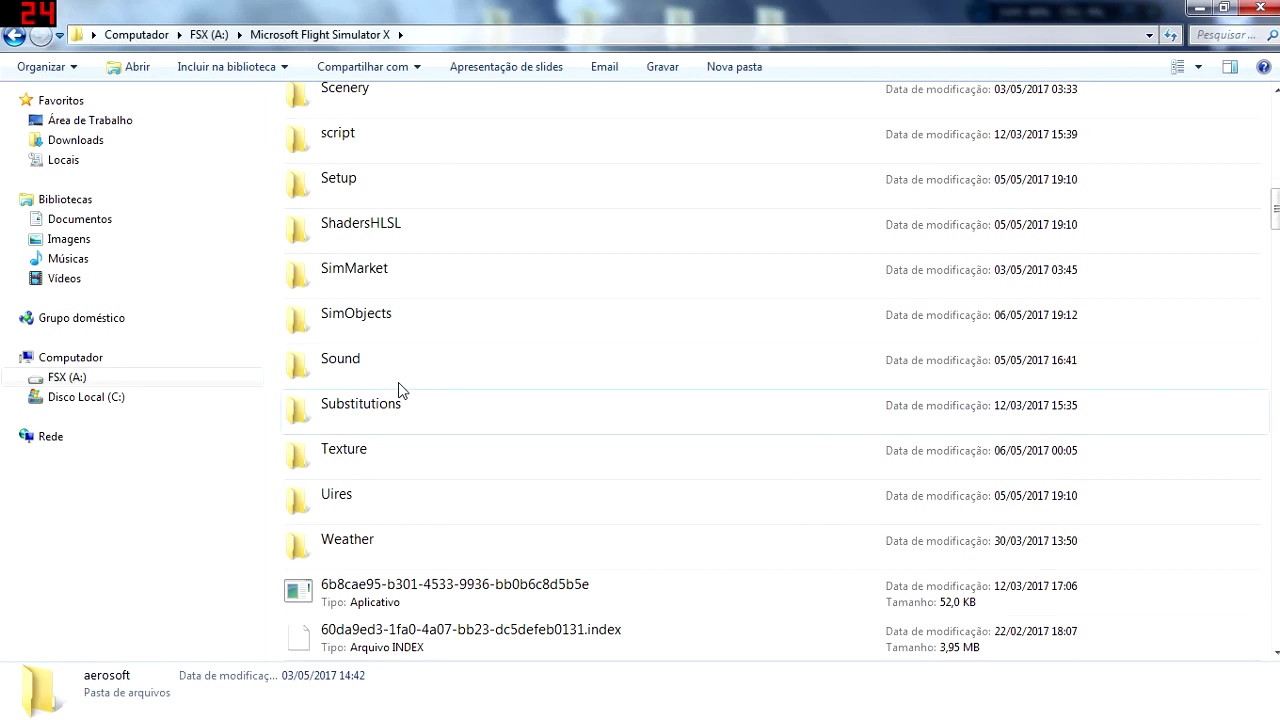
pyautogui.doubleClick(387, 318)
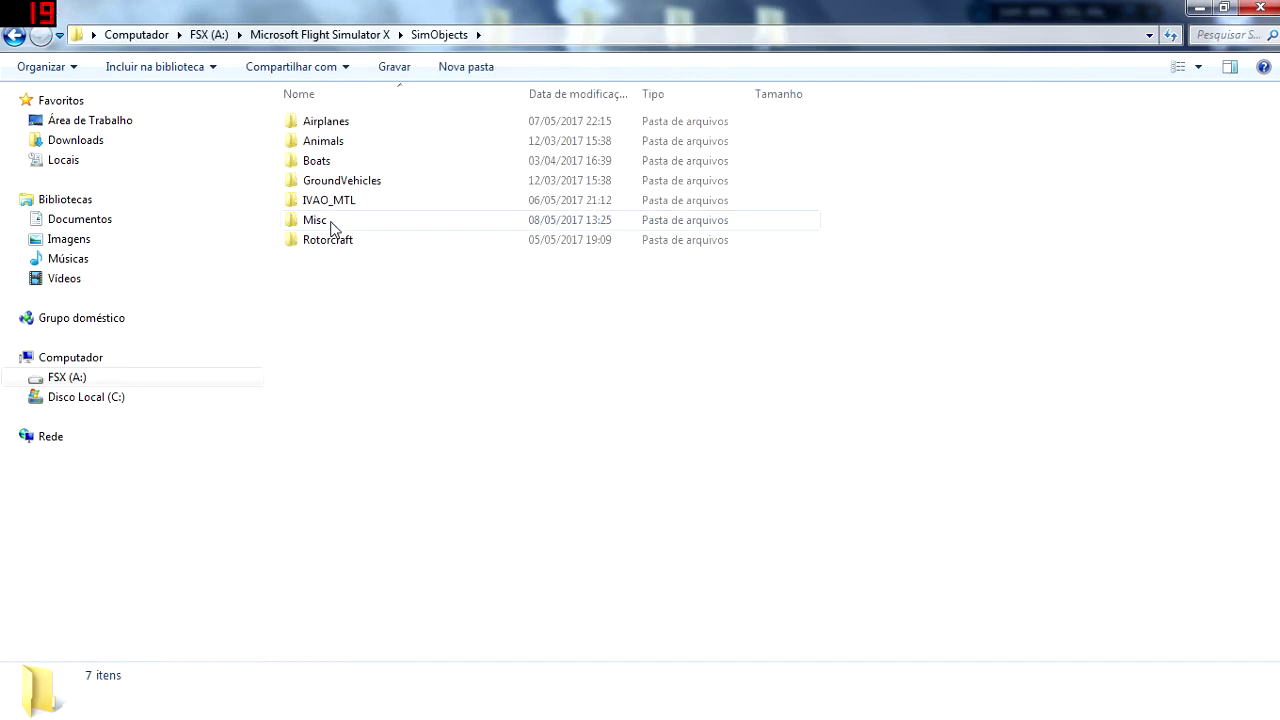
# Open the Misc folder and go into its FSDT_Staircase subfolder
pyautogui.doubleClick(333, 222)
pyautogui.click(365, 279)
pyautogui.scroll(-13, 368, 447)
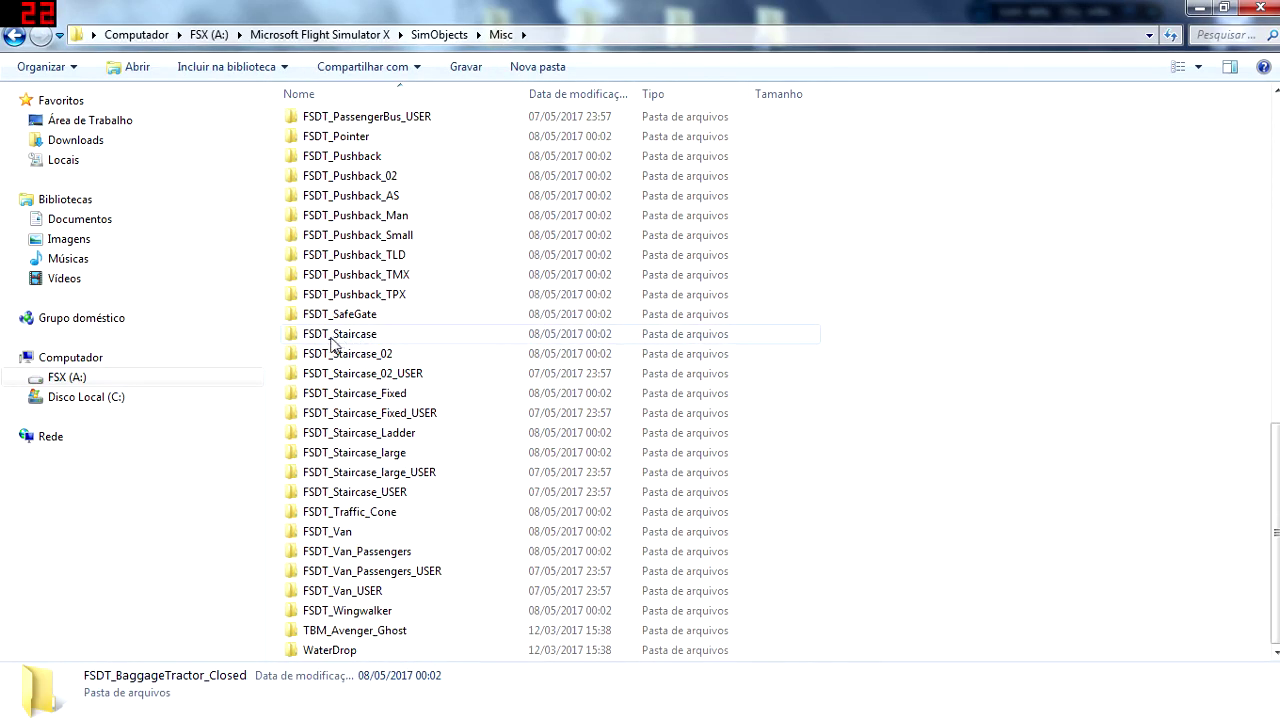
pyautogui.moveTo(330, 344)
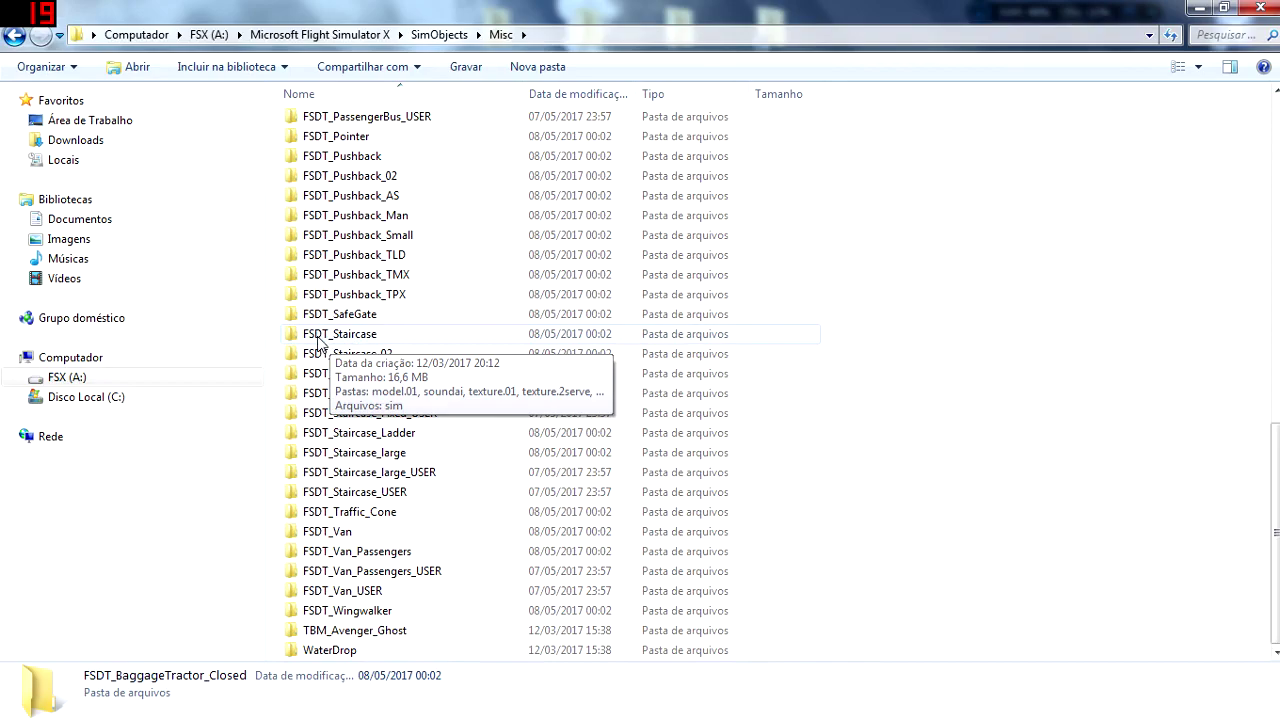
pyautogui.doubleClick(320, 338)
# Look through the airline texture folders in FSDT_Staircase, including texture.G3, and locate texture.JJ
pyautogui.moveTo(1275, 135); pyautogui.dragTo(1256, 318)
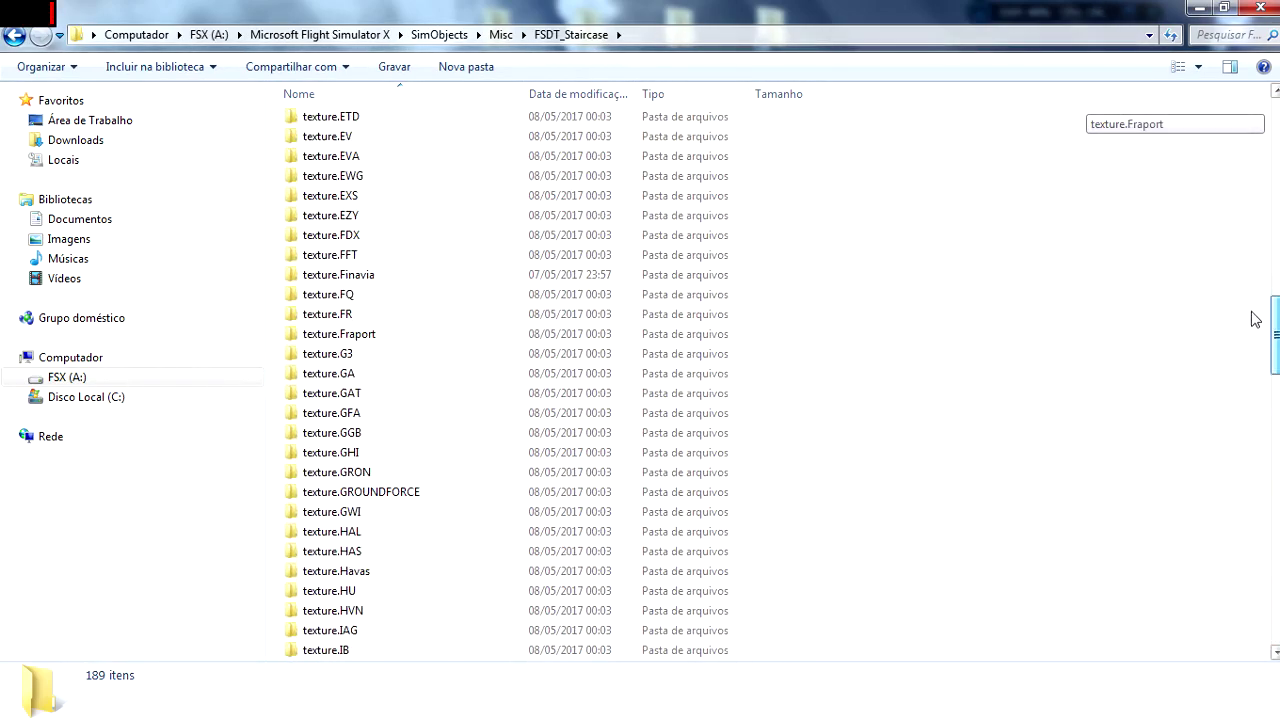
pyautogui.click(418, 353)
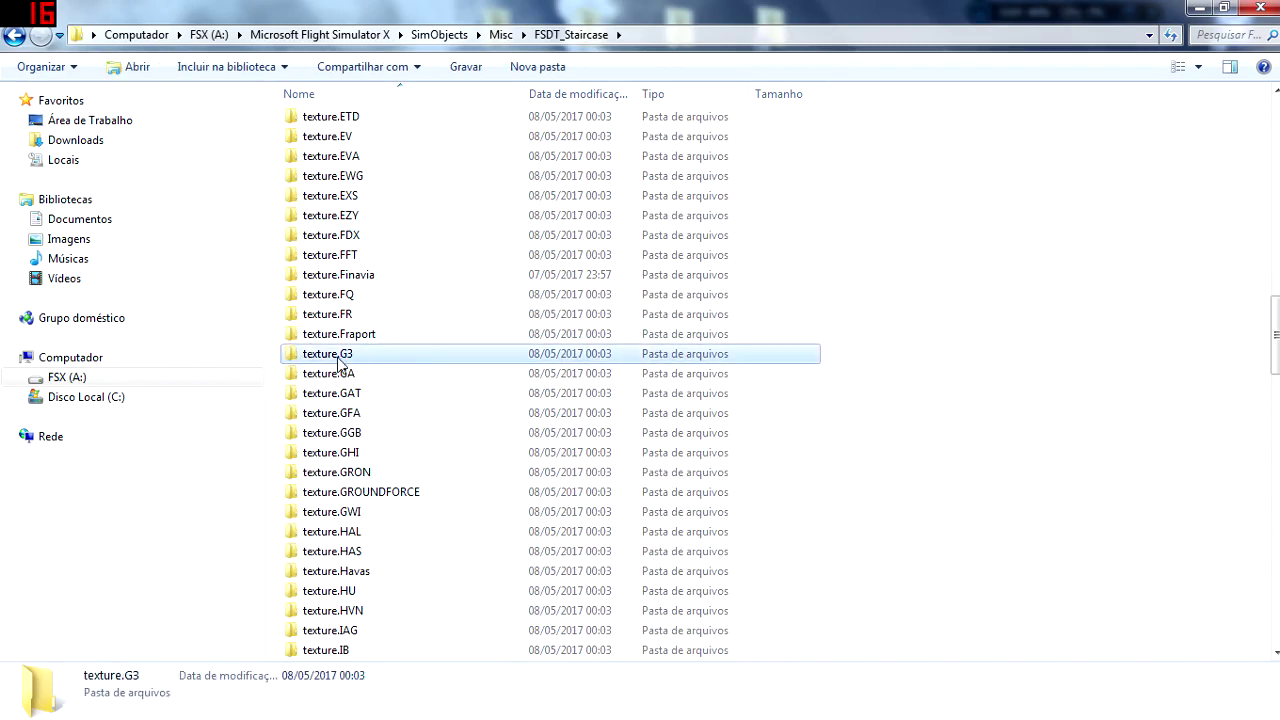
pyautogui.click(403, 474)
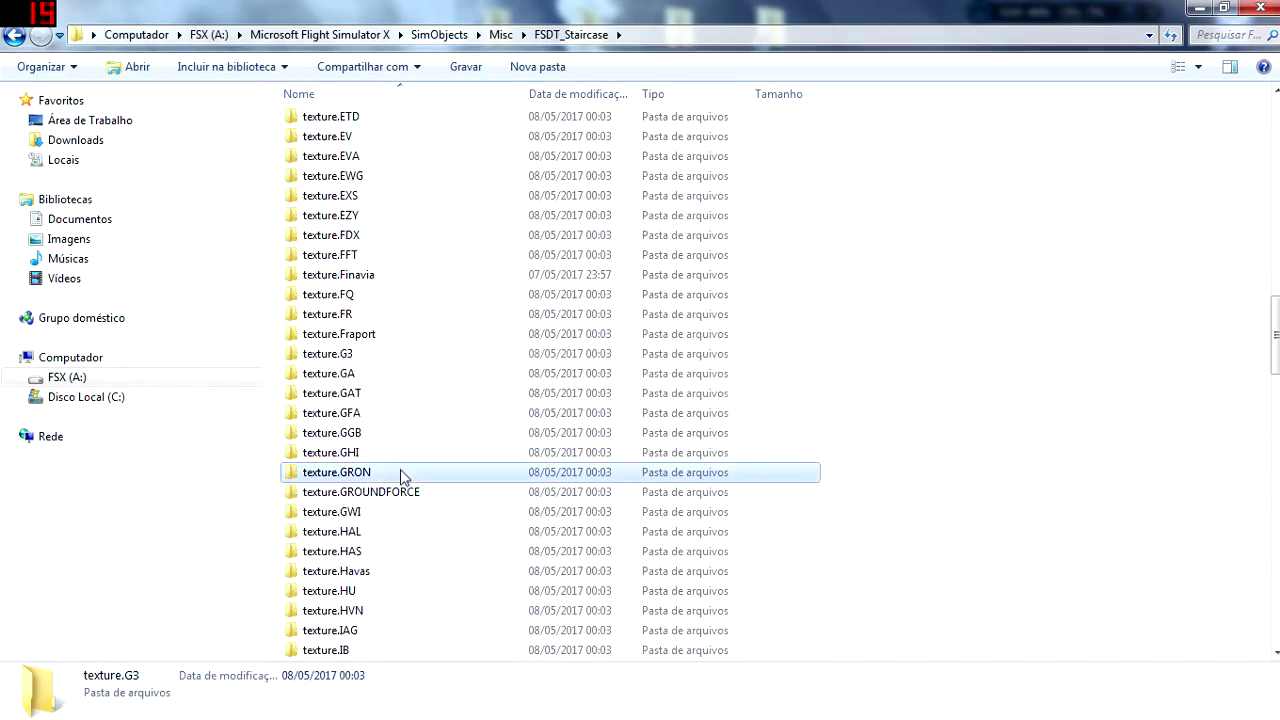
pyautogui.scroll(-5, 396, 482)
pyautogui.click(324, 492)
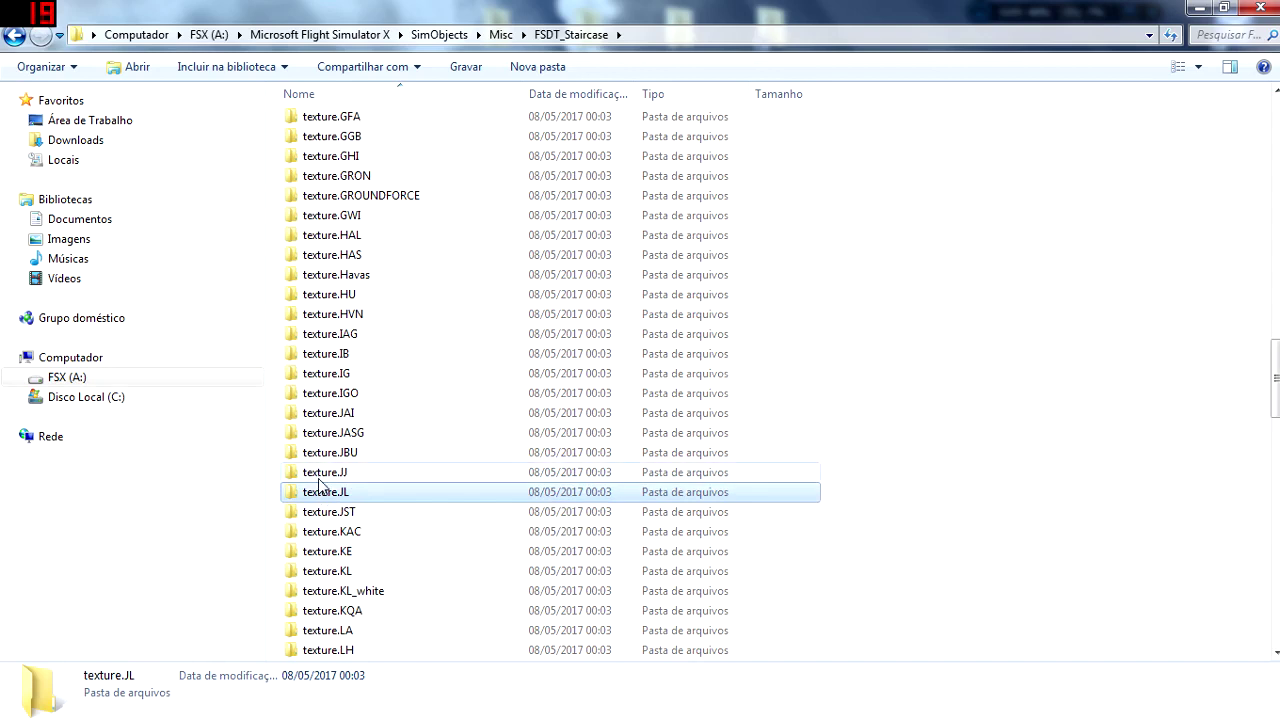
pyautogui.click(319, 477)
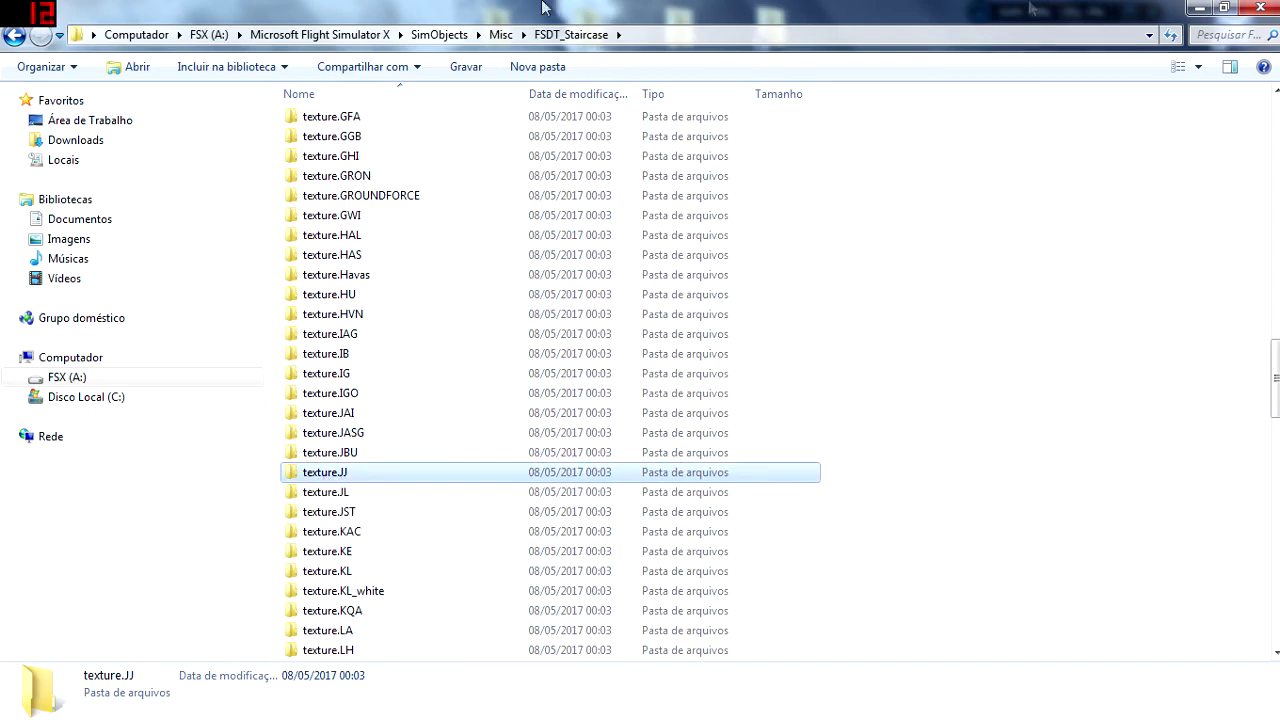
# Snap the FSDT_Staircase window to the right half of the screen and browse to the end of its texture folders
pyautogui.press('super+Right')
pyautogui.scroll(-10, 1092, 349)
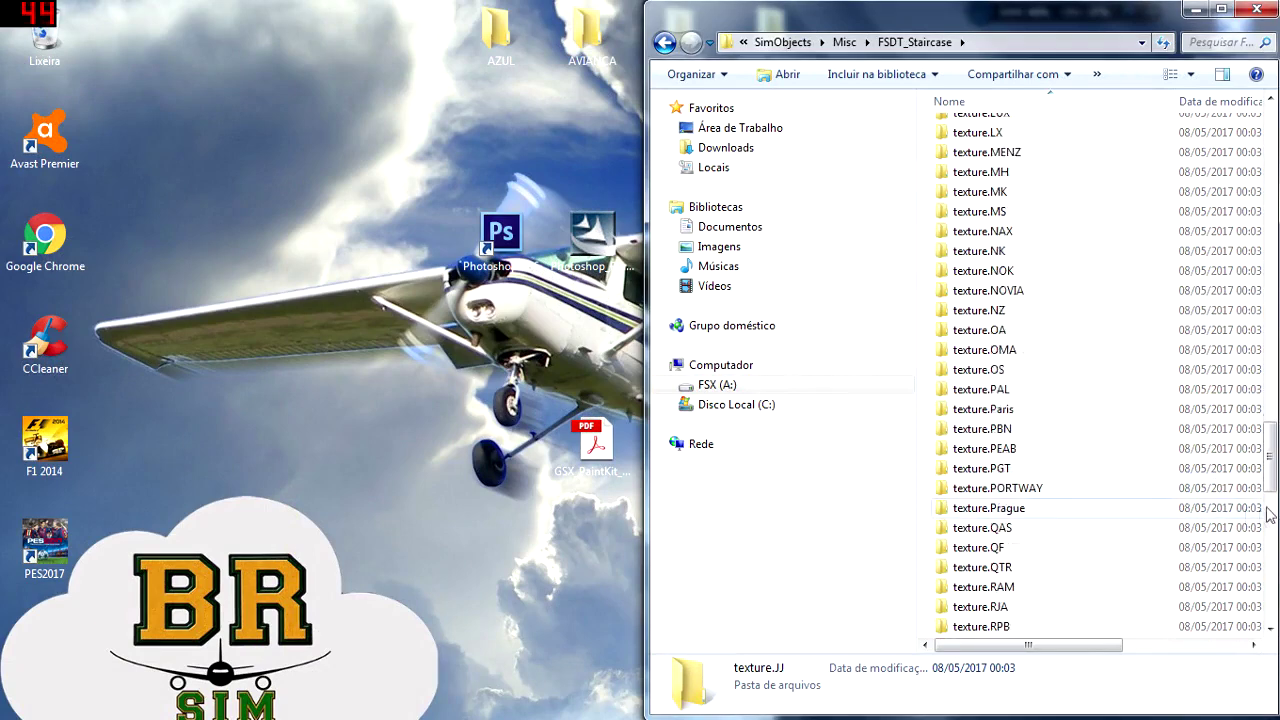
pyautogui.scroll(-15, 1200, 470)
pyautogui.click(1190, 452)
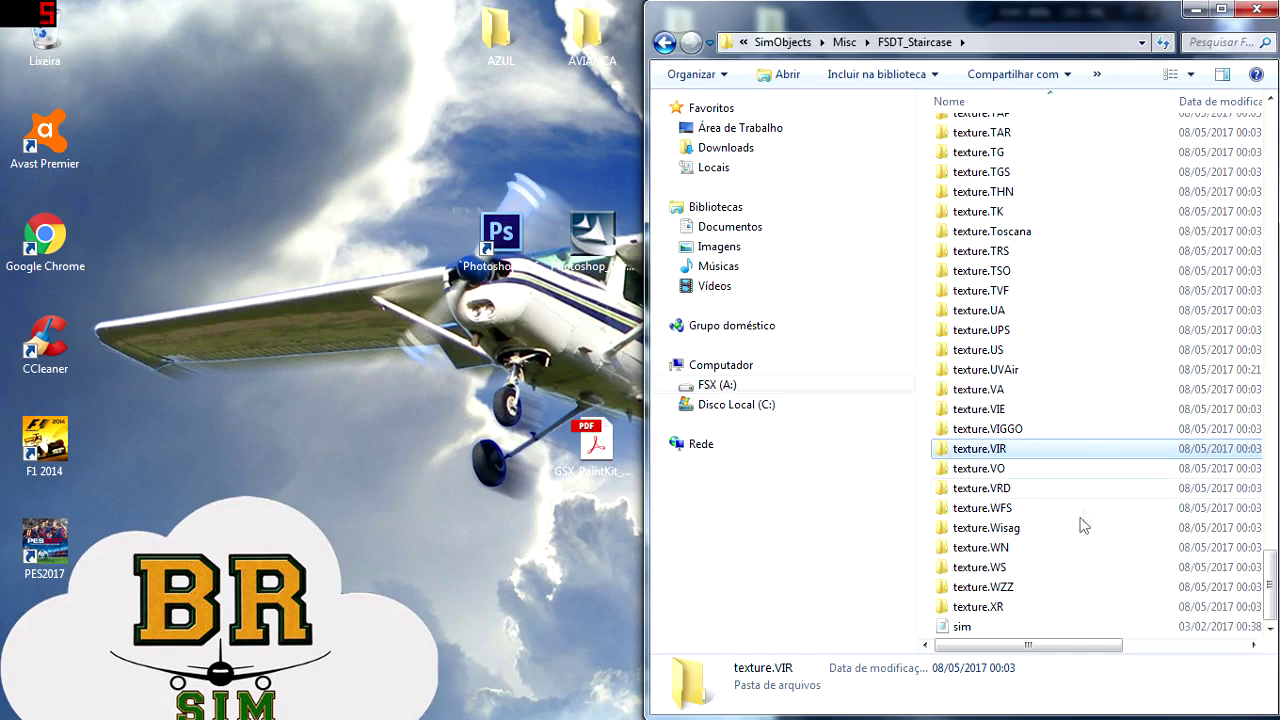
# Open the AZUL folder from the desktop and snap its window beside the FSDT_Staircase window
pyautogui.click(1257, 9)
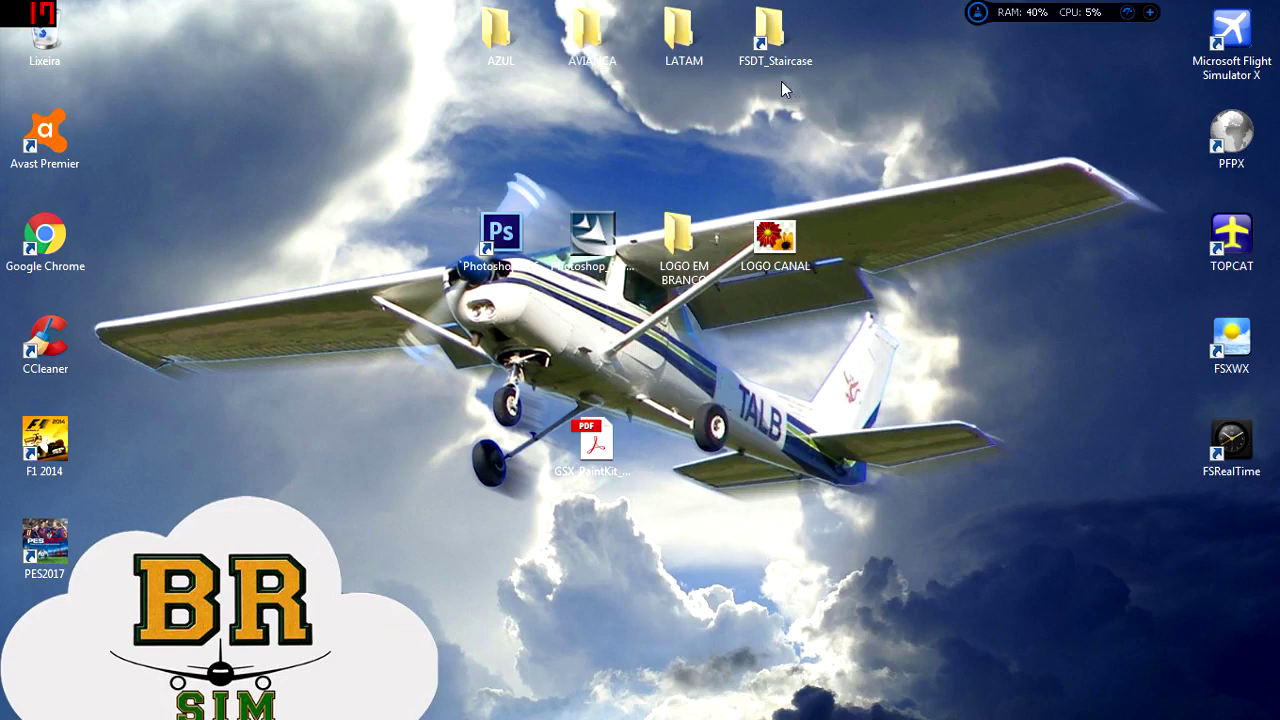
pyautogui.click(158, 702)
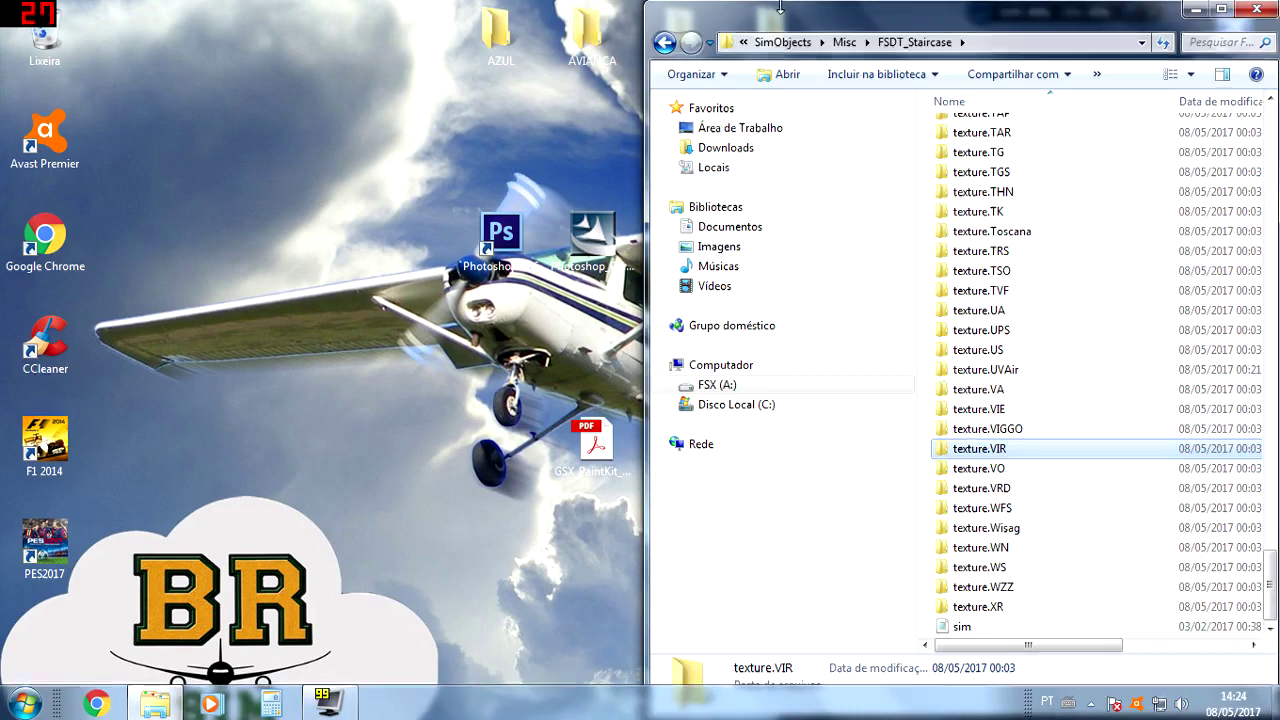
pyautogui.doubleClick(481, 45)
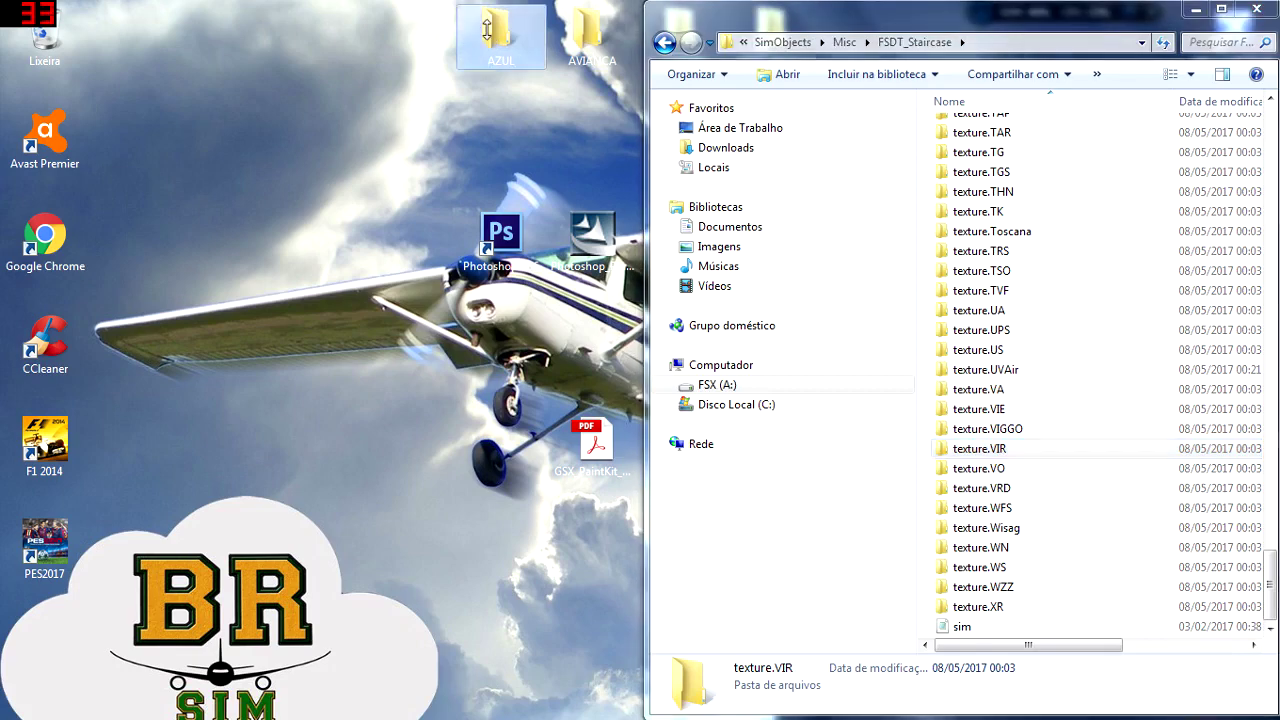
pyautogui.press('super+Left')
# Check the GSX_logo_4x1.dds file in the AZUL folder and its original in the BACKUP subfolder
pyautogui.click(352, 150)
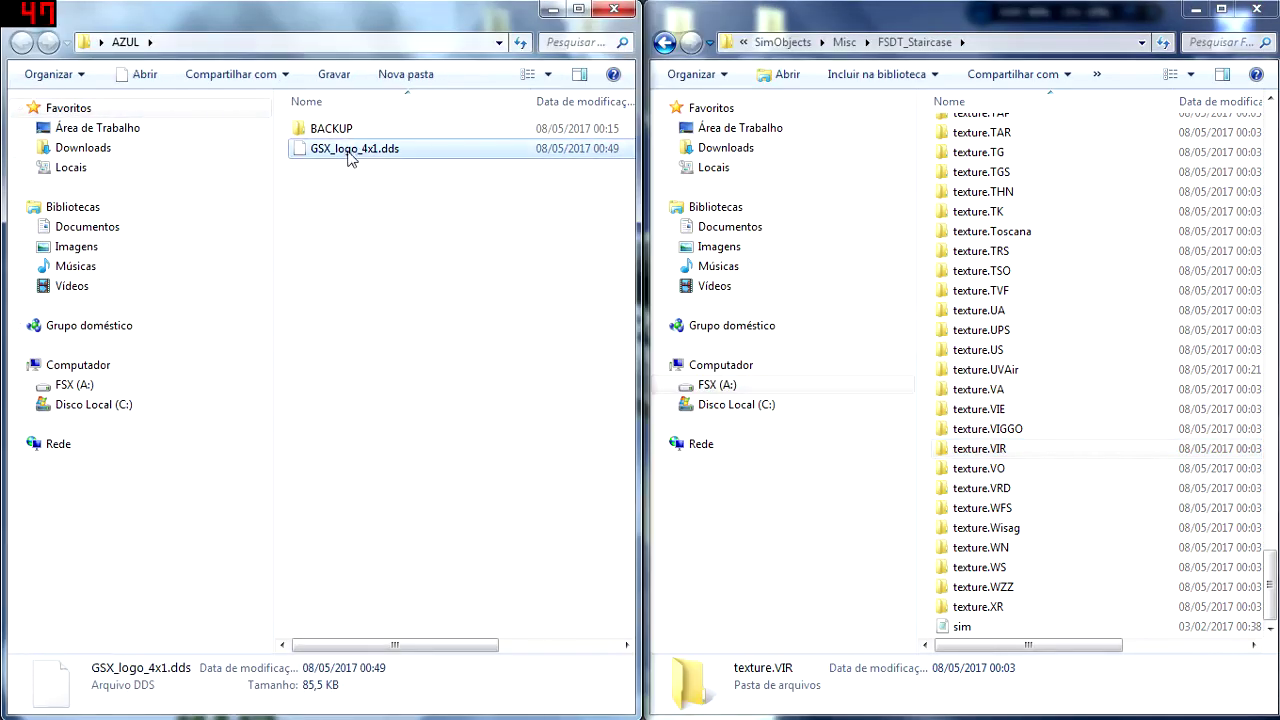
pyautogui.doubleClick(312, 130)
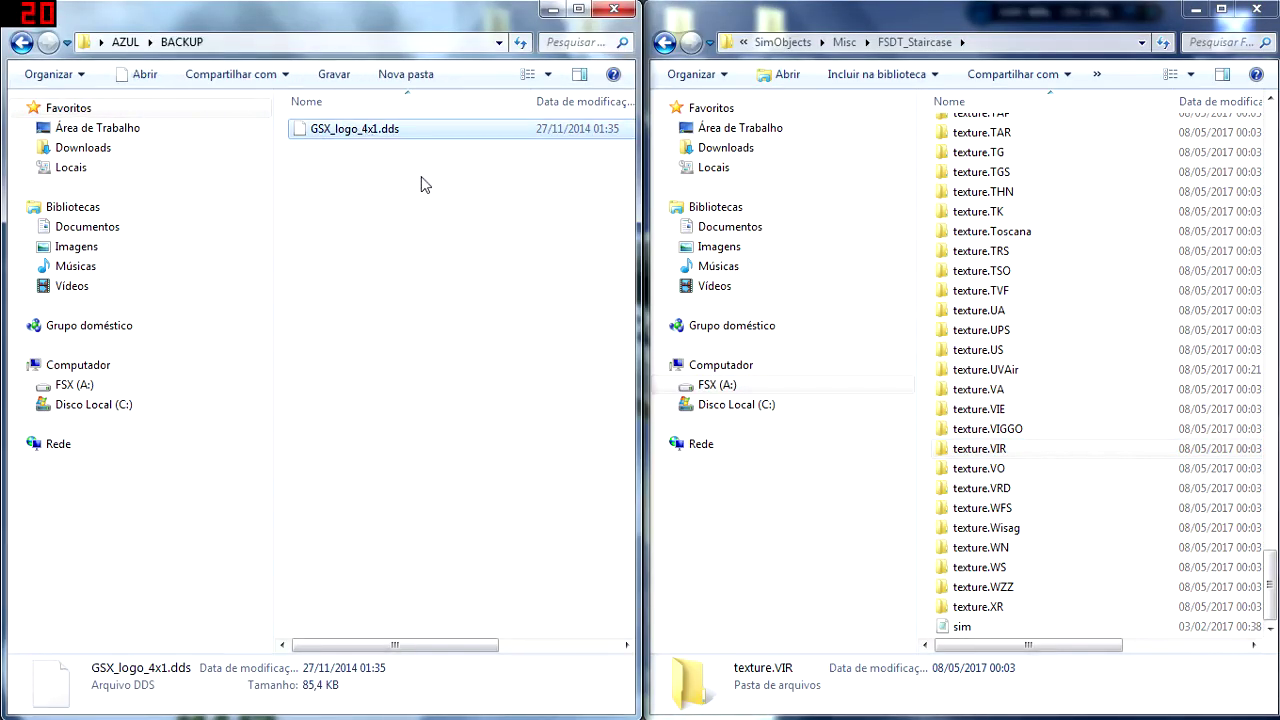
pyautogui.click(21, 42)
# Find the texture.UVAir folder inside FSDT_Staircase and open it
pyautogui.click(980, 290)
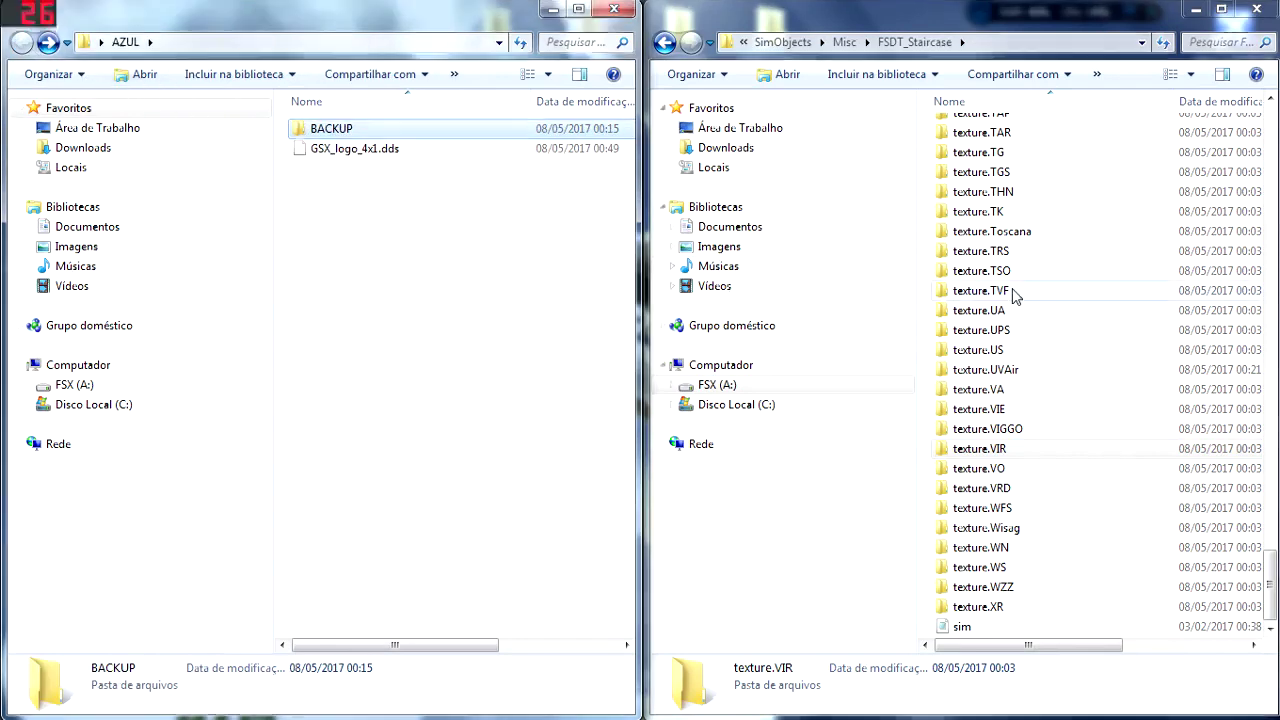
pyautogui.scroll(8, 975, 325)
pyautogui.scroll(-8, 975, 325)
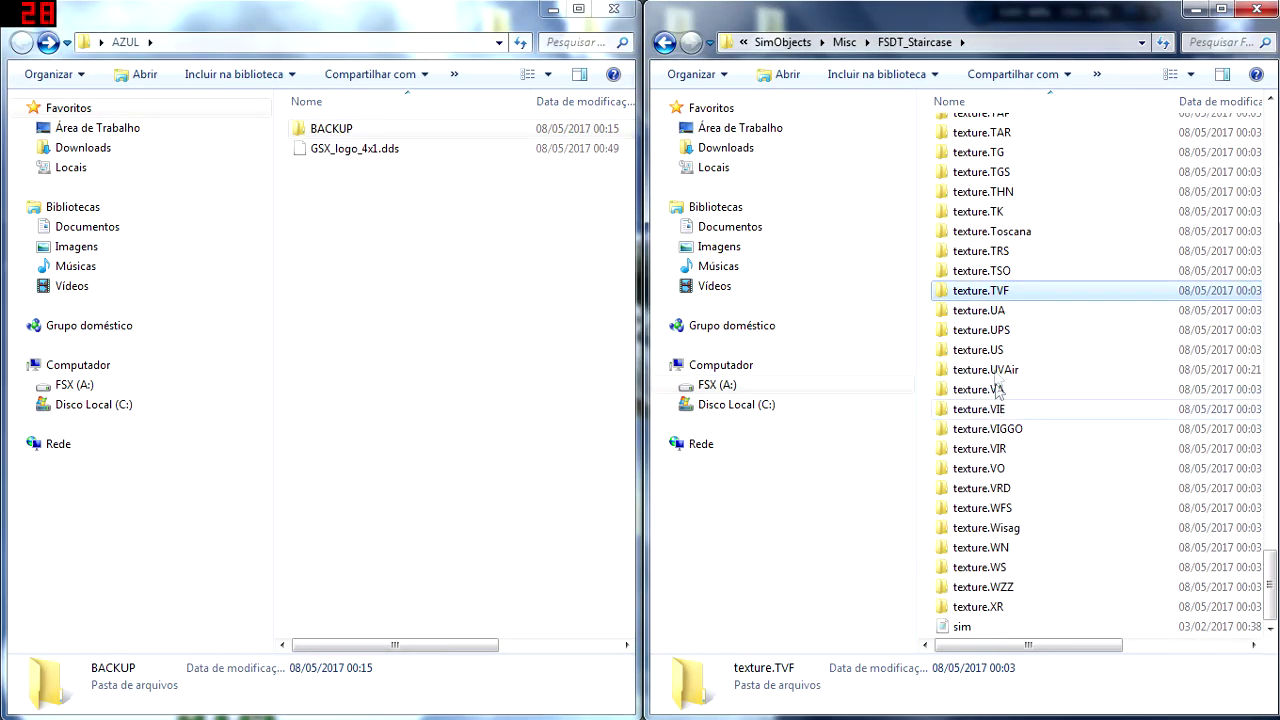
pyautogui.click(995, 371)
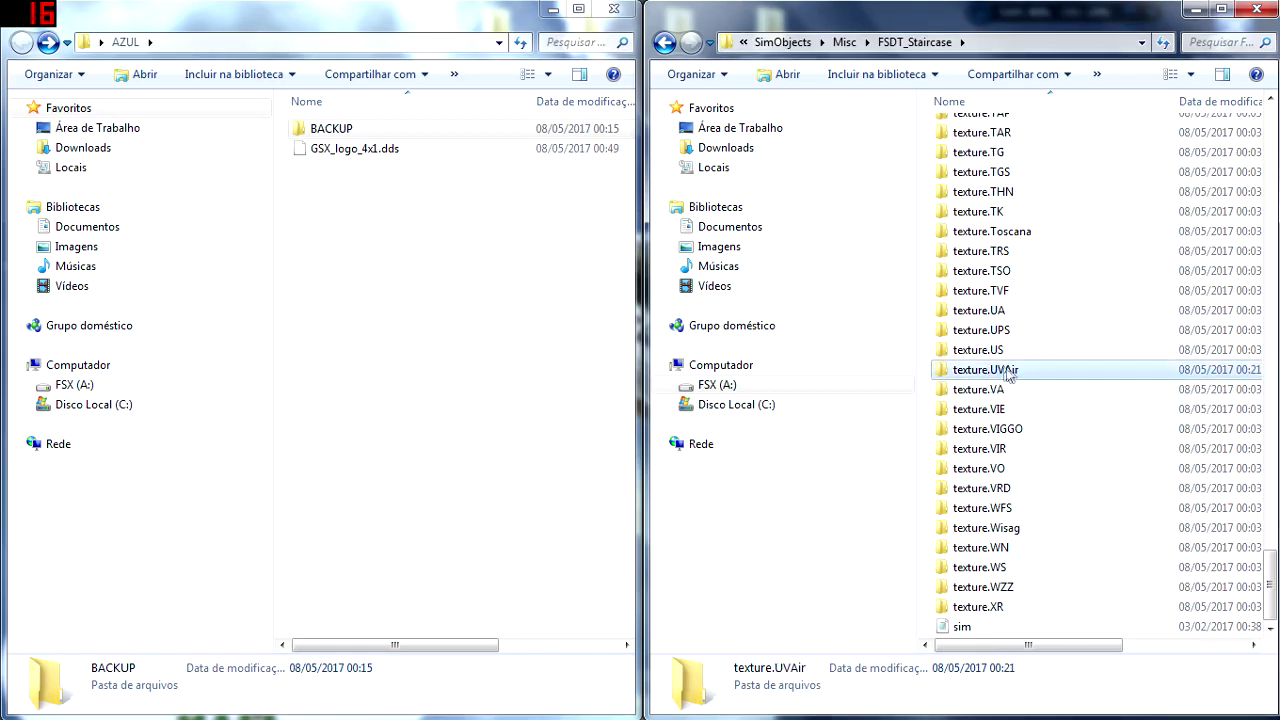
pyautogui.doubleClick(1006, 375)
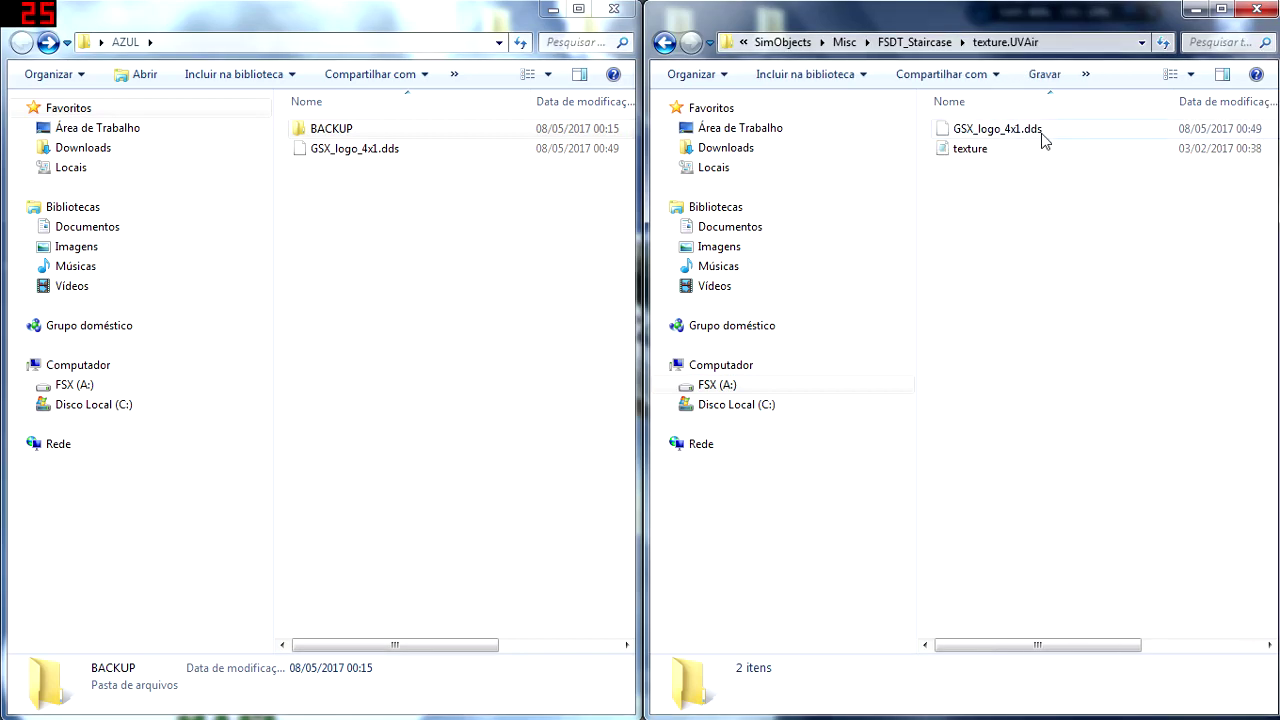
# Copy GSX_logo_4x1.dds from the AZUL folder into texture.UVAir, replacing the existing file, and close the AZUL window
pyautogui.click(947, 126)
pyautogui.click(325, 150)
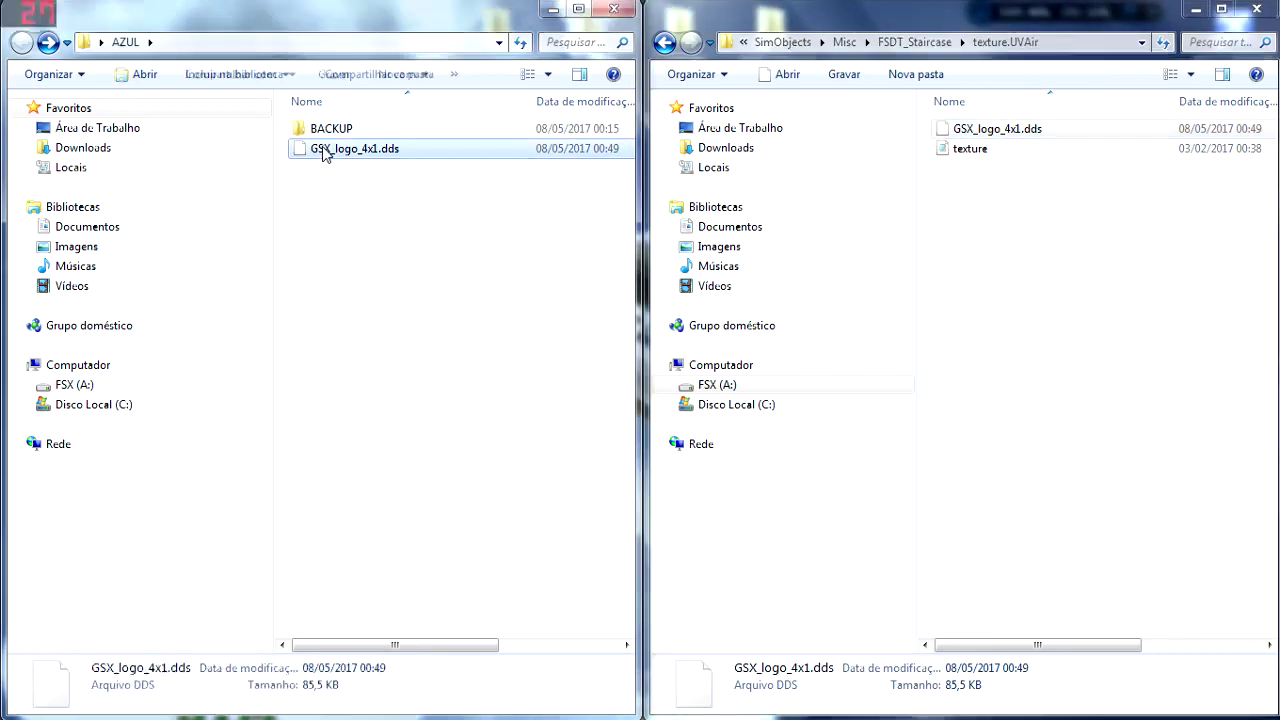
pyautogui.rightClick(336, 148)
pyautogui.click(400, 436)
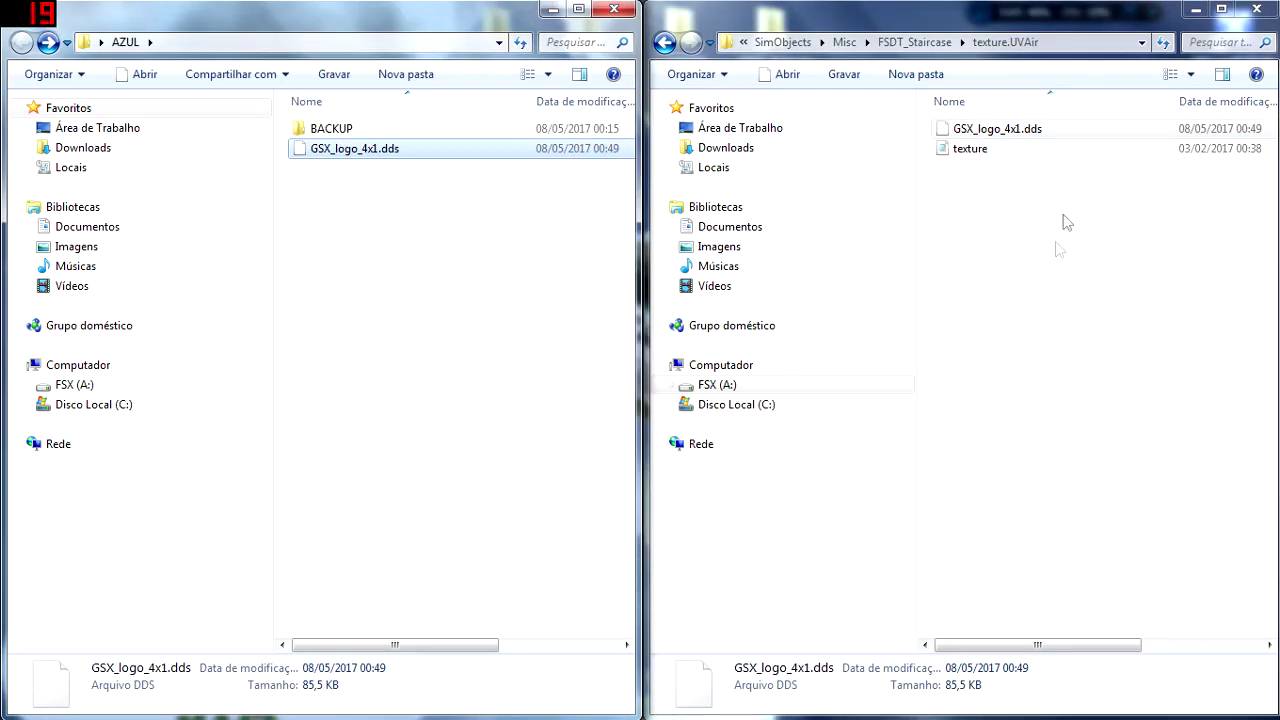
pyautogui.rightClick(1025, 224)
pyautogui.click(1068, 352)
pyautogui.click(680, 352)
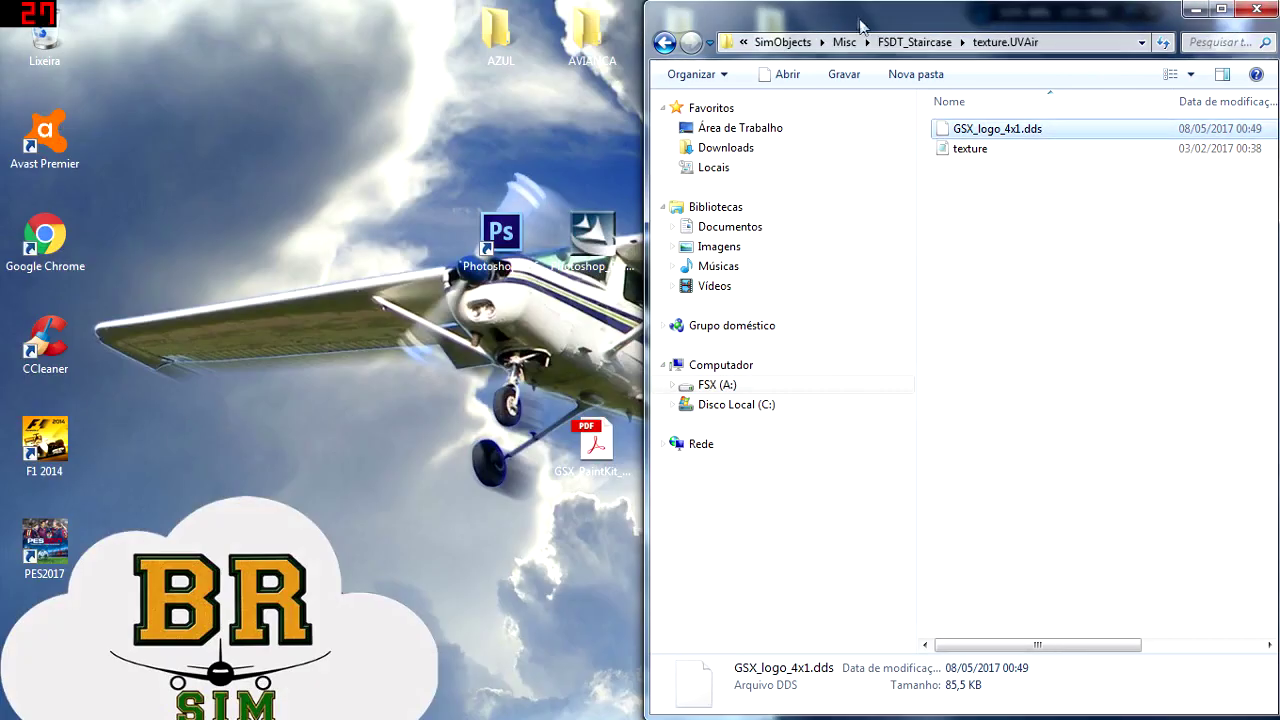
# Return to the FSDT_Staircase folder, find the texture.Swissport folder and open it
pyautogui.press('BackSpace')
pyautogui.scroll(20, 1025, 345)
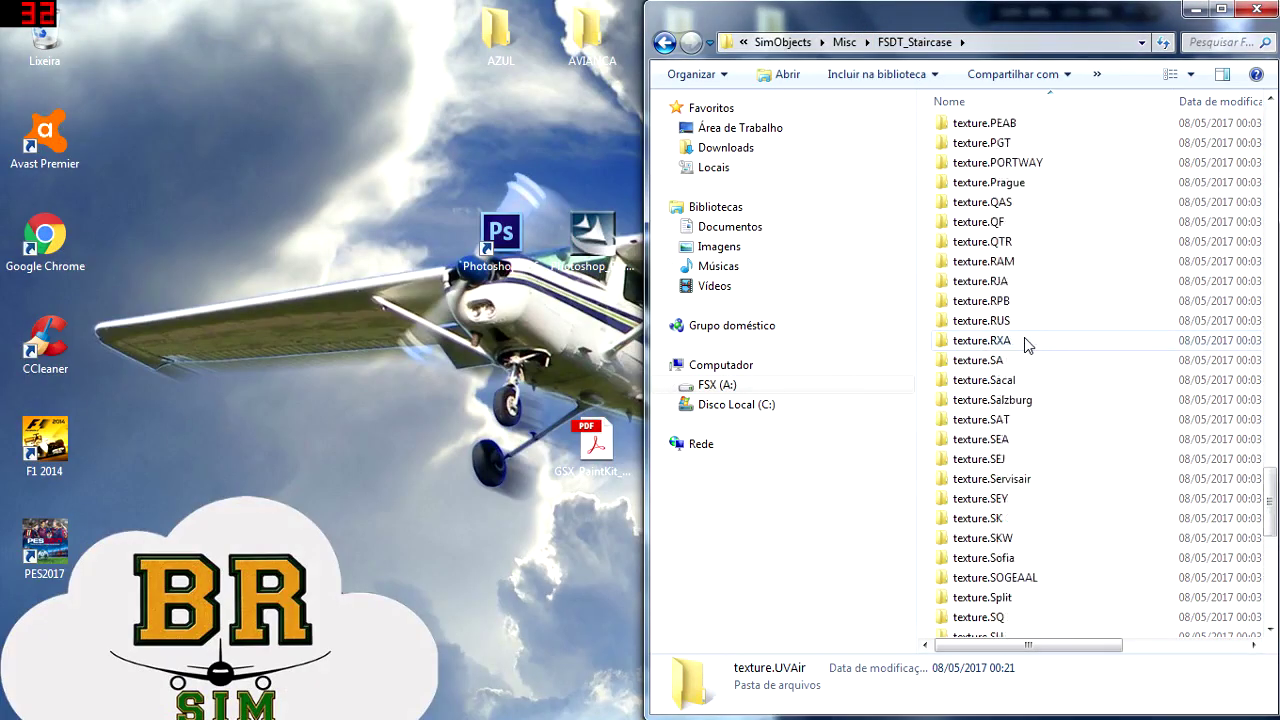
pyautogui.scroll(-13, 1025, 345)
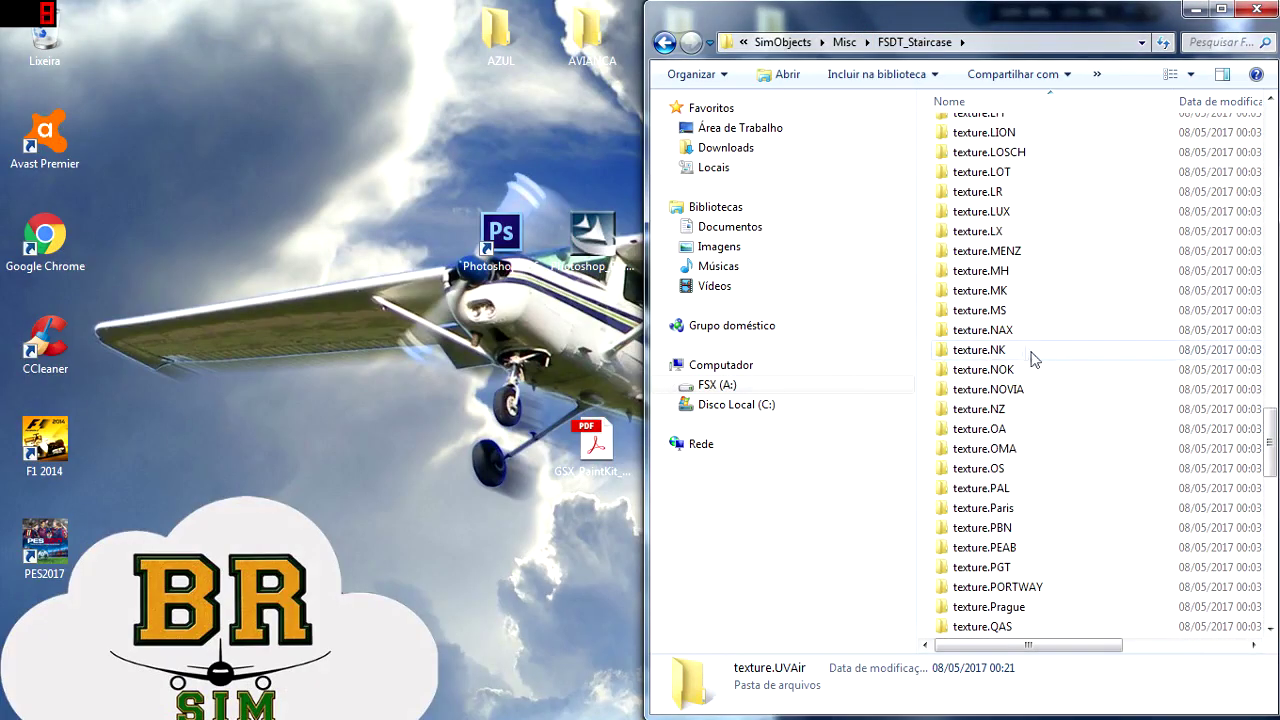
pyautogui.scroll(-4, 1165, 392)
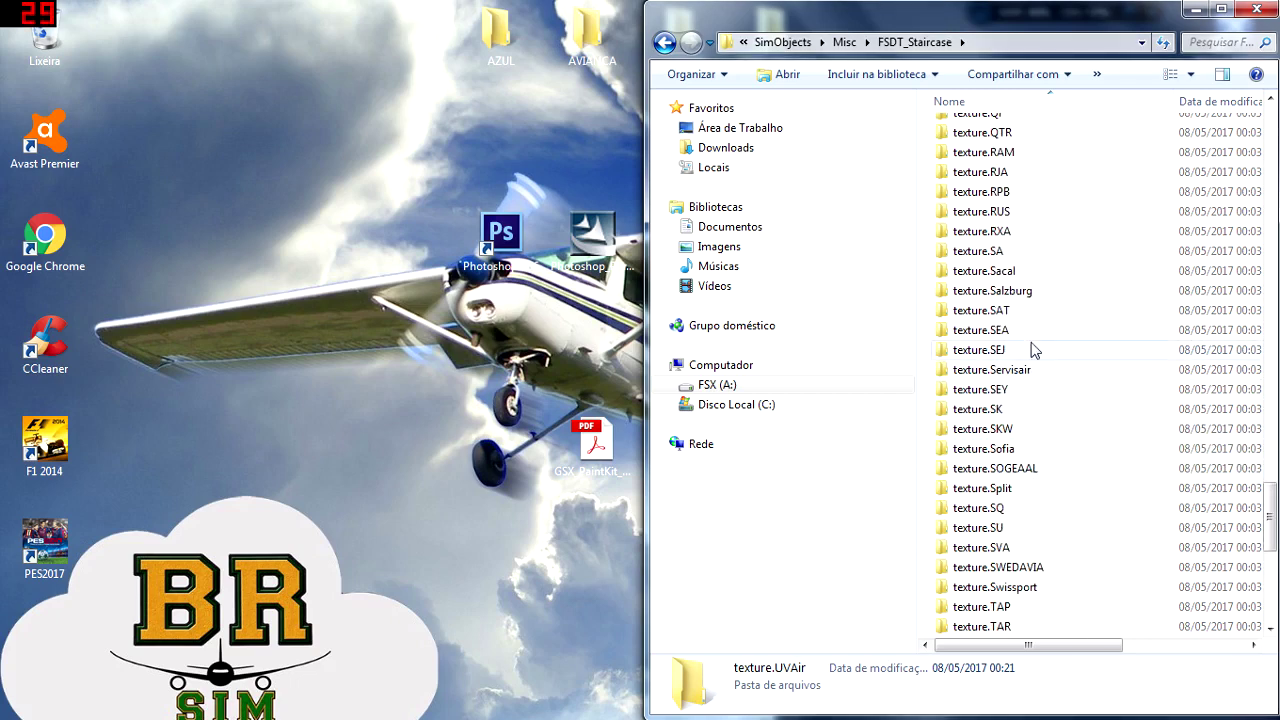
pyautogui.scroll(-3, 1034, 349)
pyautogui.doubleClick(1020, 408)
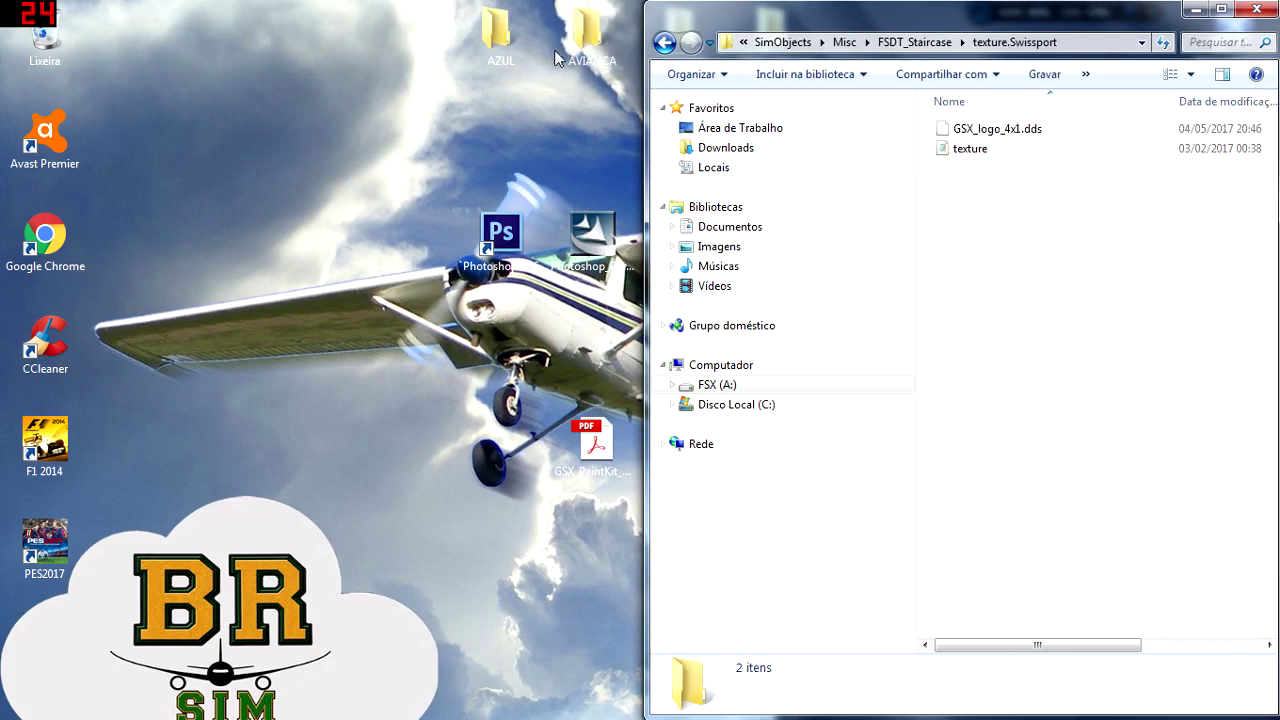
# Copy GSX_logo_4x1.dds from the desktop's AVIANCA folder into texture.Swissport, replacing the existing file, and close the AVIANCA window
pyautogui.doubleClick(560, 47)
pyautogui.press('super+Left')
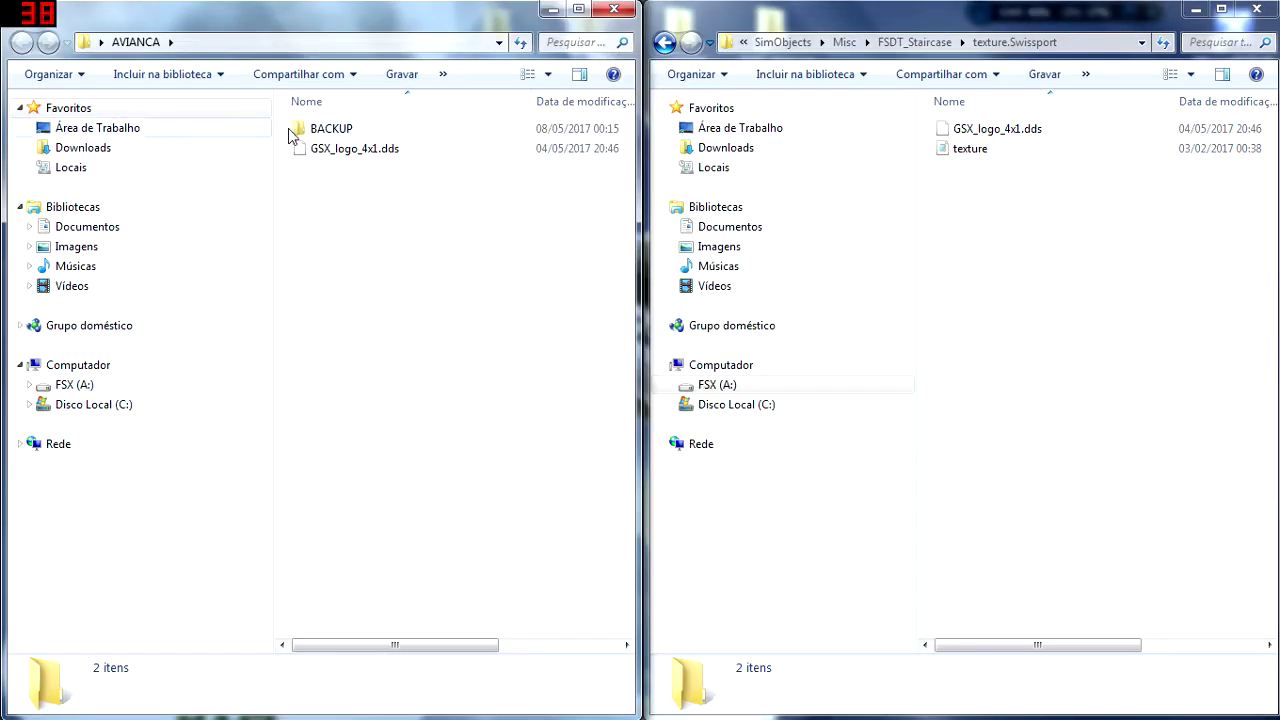
pyautogui.rightClick(335, 155)
pyautogui.click(415, 440)
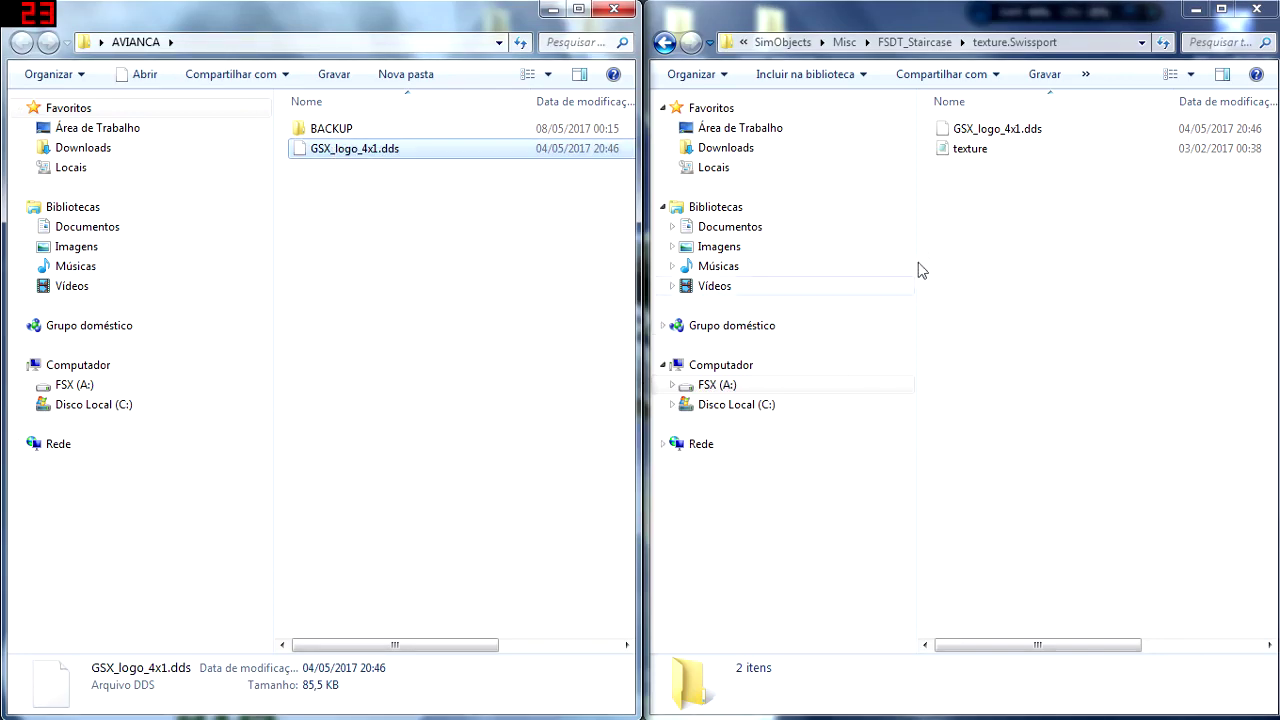
pyautogui.rightClick(944, 224)
pyautogui.click(983, 353)
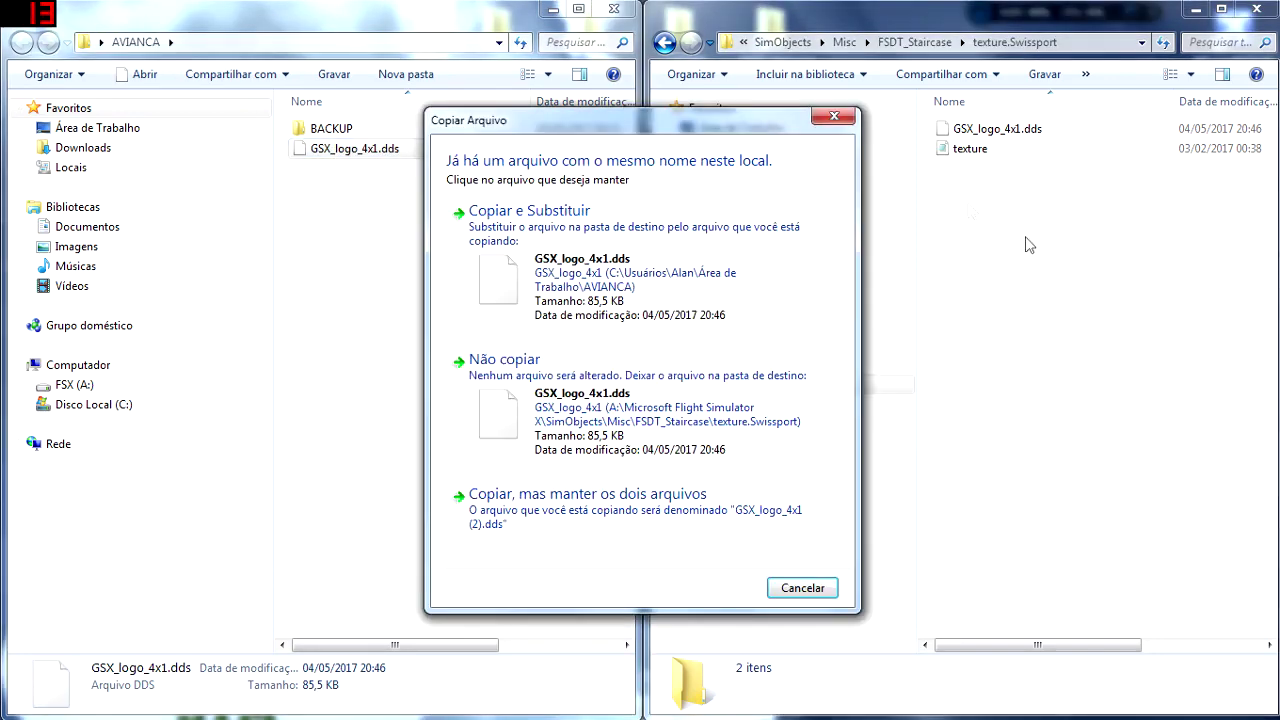
pyautogui.click(563, 238)
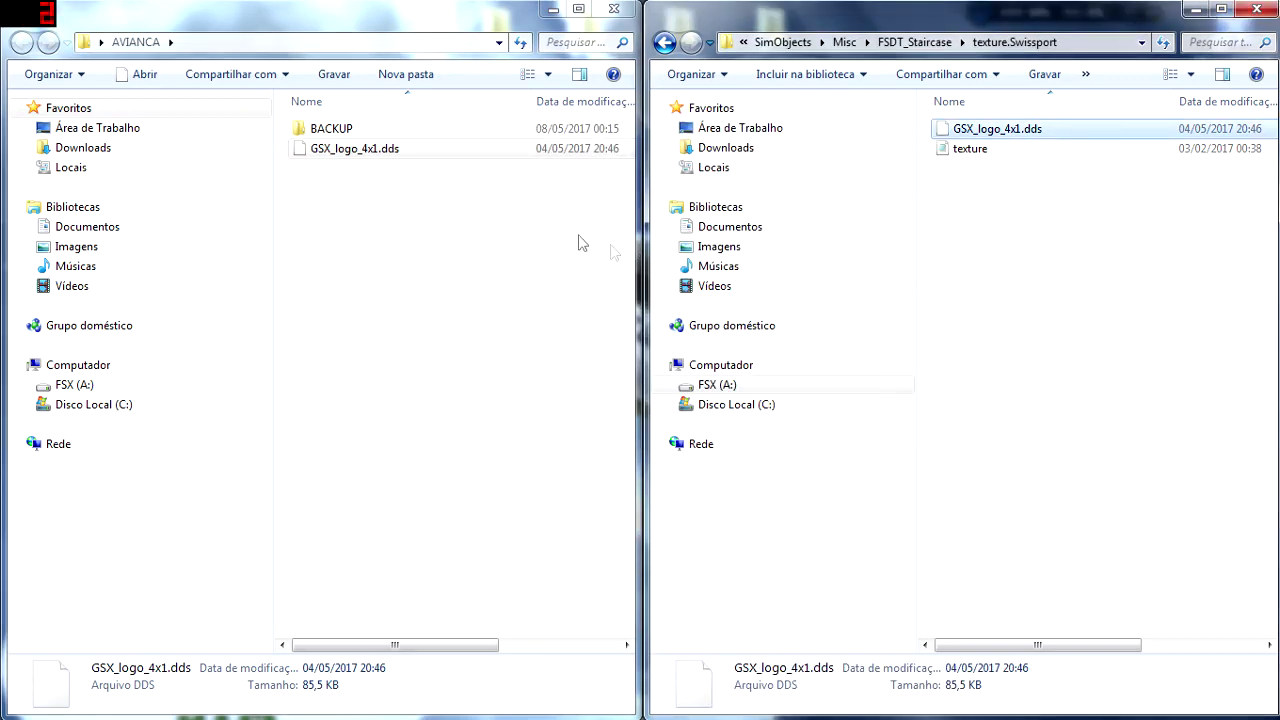
pyautogui.click(1023, 252)
pyautogui.click(614, 9)
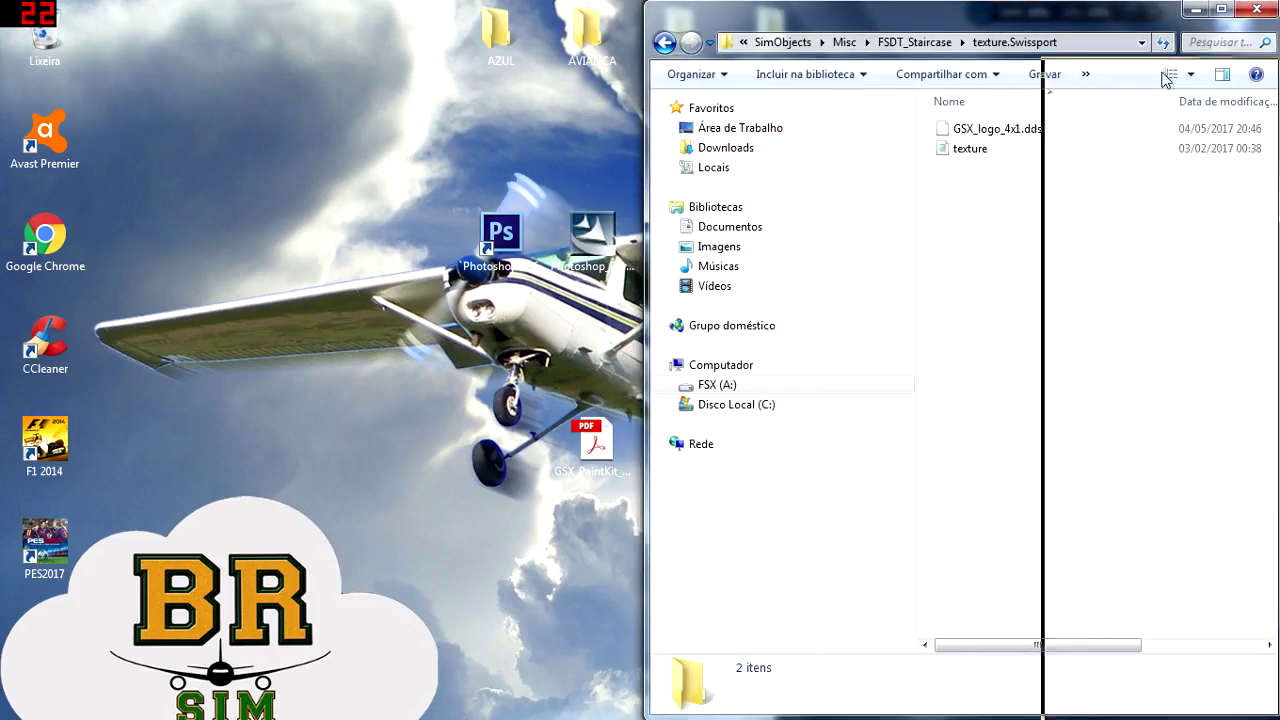
# Open the desktop's LATAM folder beside the staircase window and open the texture.JJ folder inside FSDT_Staircase
pyautogui.moveTo(780, 12); pyautogui.dragTo(790, 94)
pyautogui.doubleClick(680, 28)
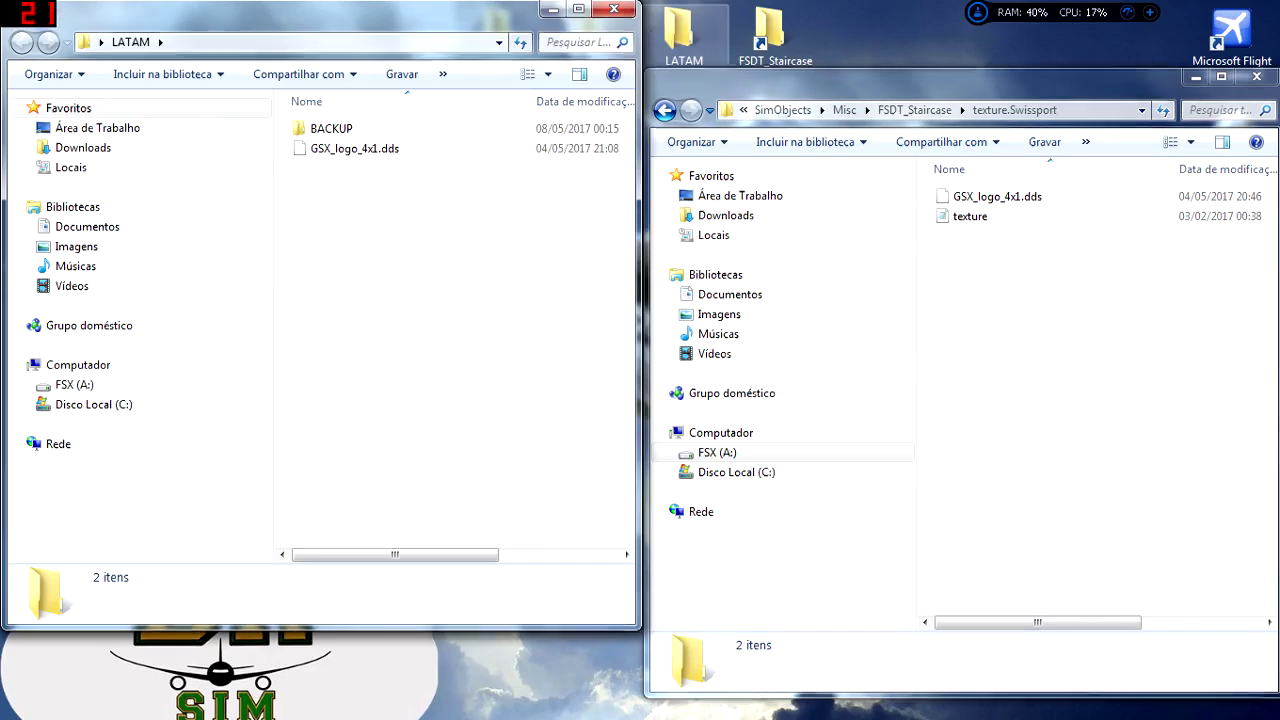
pyautogui.doubleClick(1047, 69)
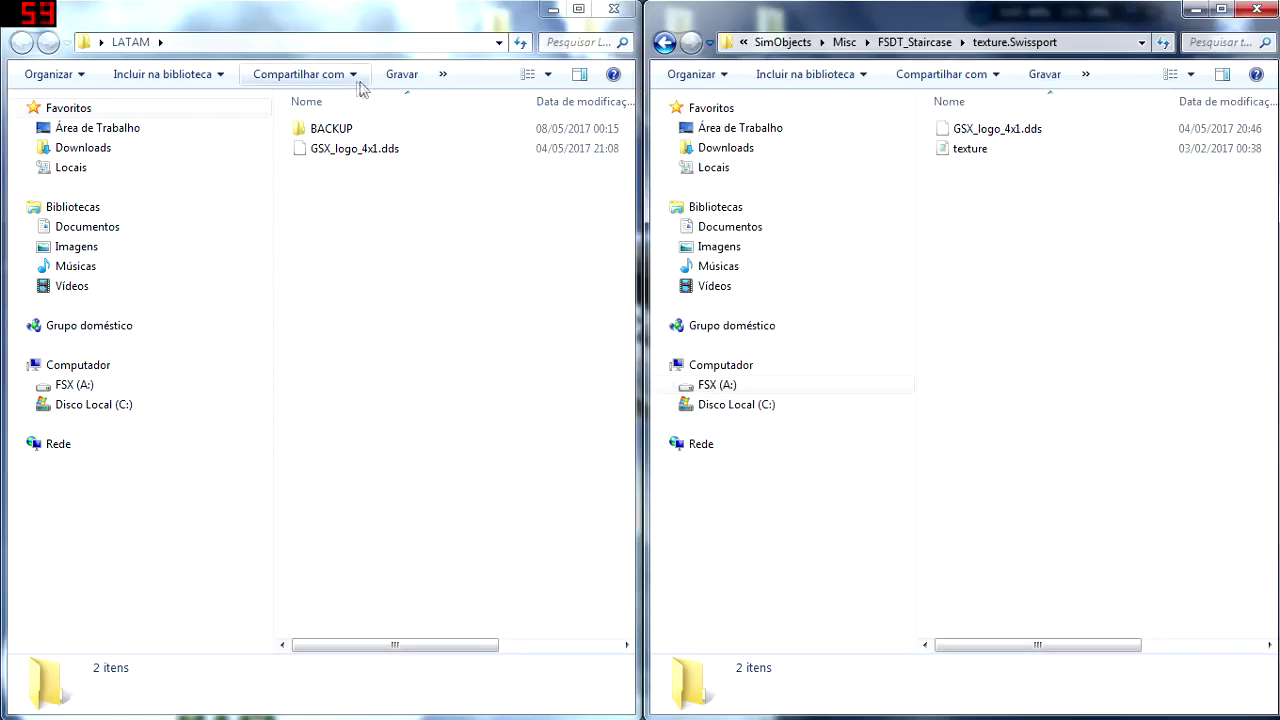
pyautogui.click(914, 42)
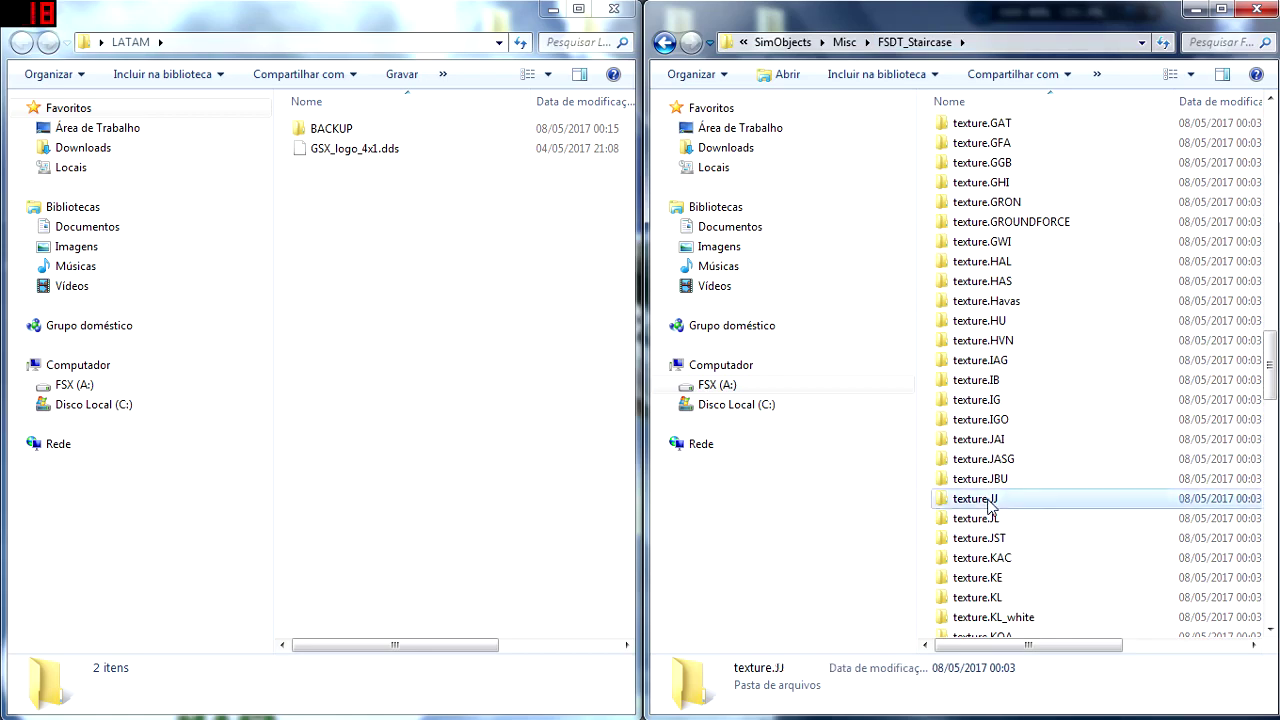
pyautogui.doubleClick(962, 497)
# Copy GSX_logo_4x1.dds from the LATAM folder into texture.JJ, replacing the existing file, and close both folder windows
pyautogui.click(361, 147)
pyautogui.rightClick(361, 155)
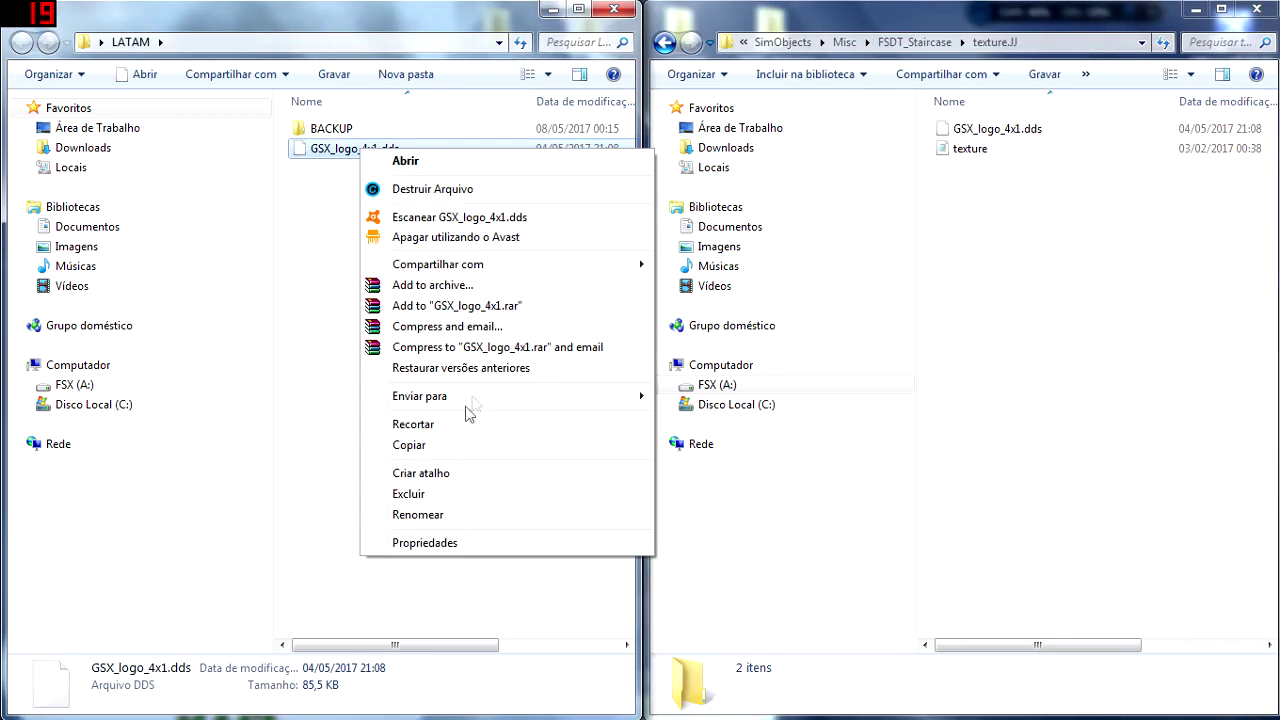
pyautogui.click(425, 446)
pyautogui.rightClick(791, 270)
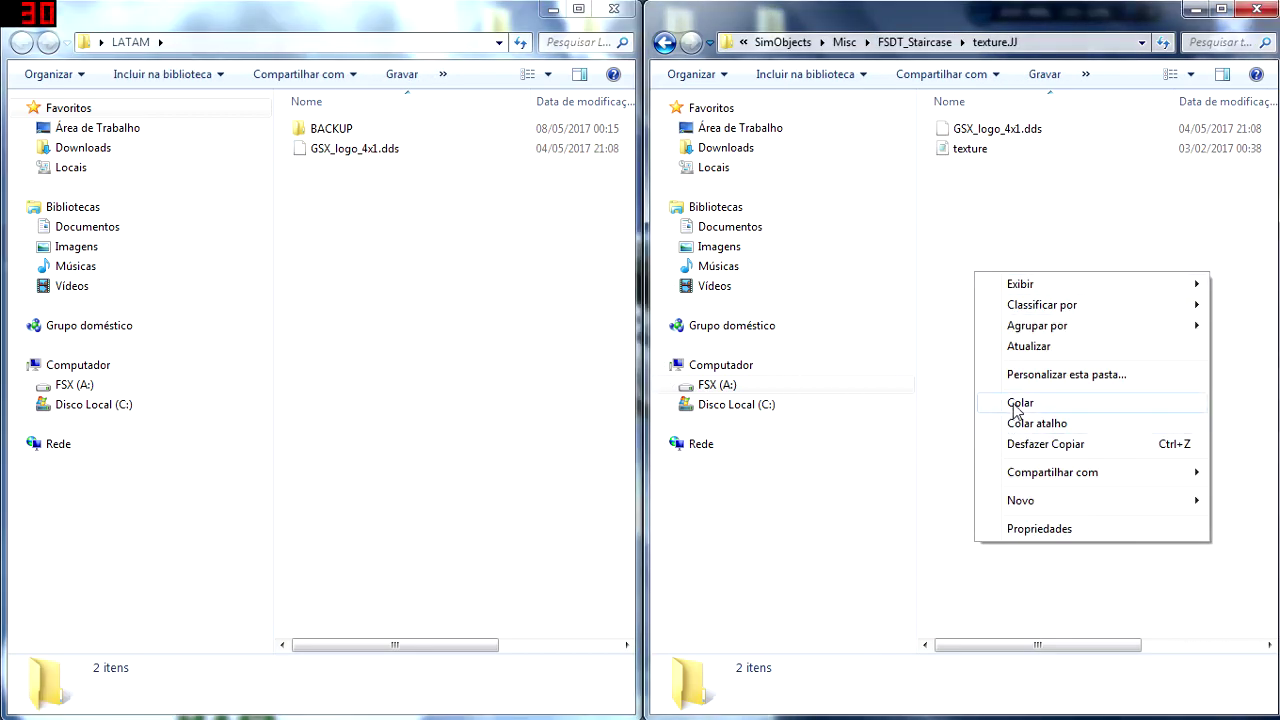
pyautogui.click(1012, 404)
pyautogui.click(531, 216)
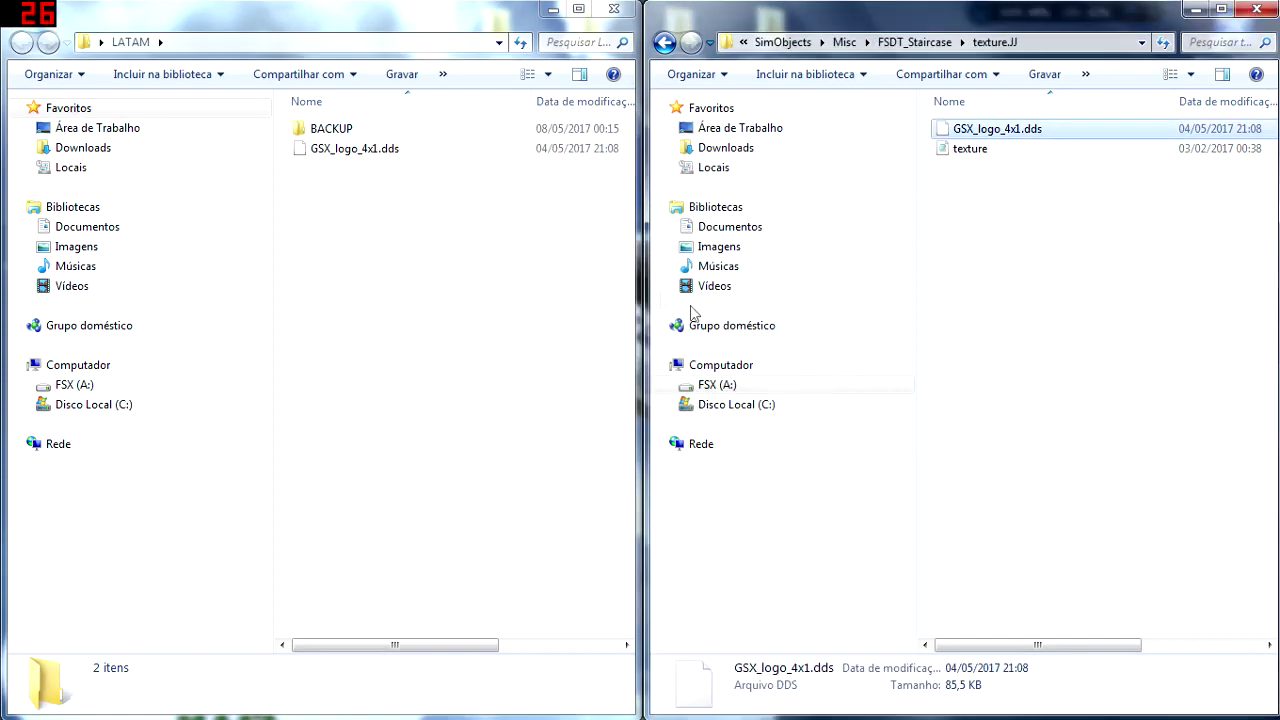
pyautogui.click(614, 9)
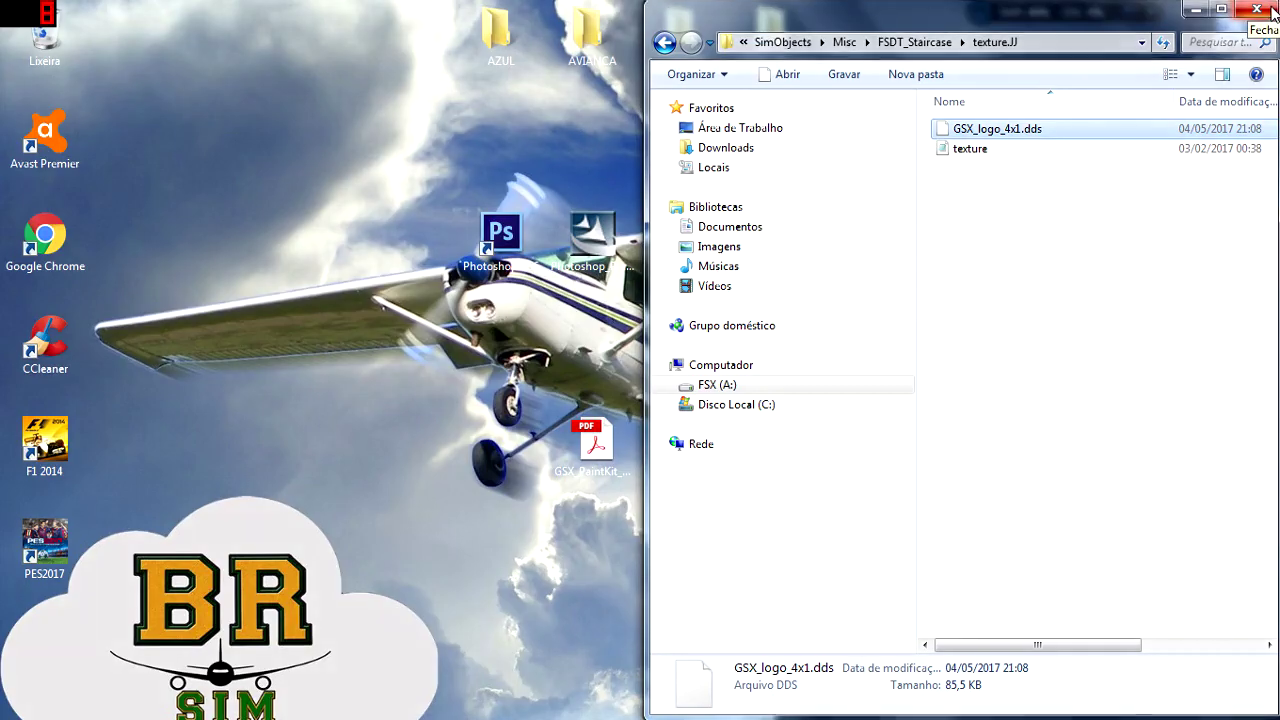
pyautogui.click(1270, 10)
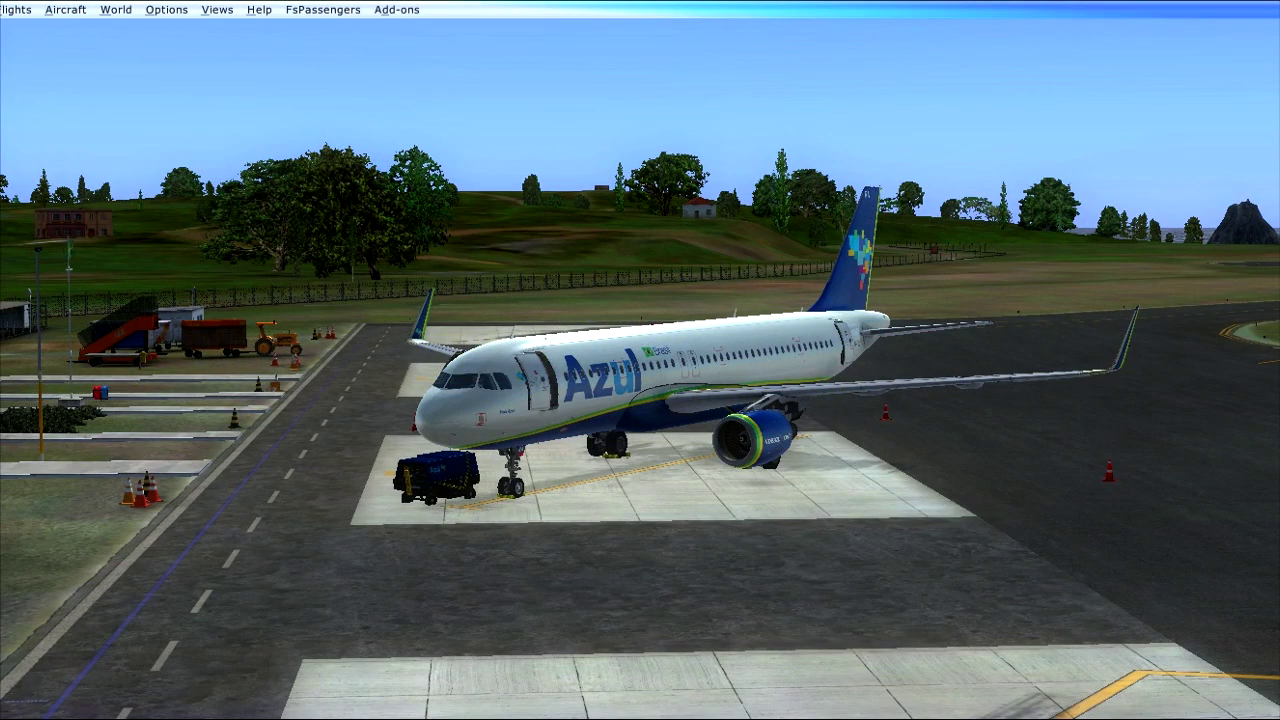
# In Microsoft Flight Simulator X, request GSX catering for the Azul aircraft with Universal Aviation handling and Gate Gourmet catering
pyautogui.hotkey('ctrl', 'shift', 'F12')
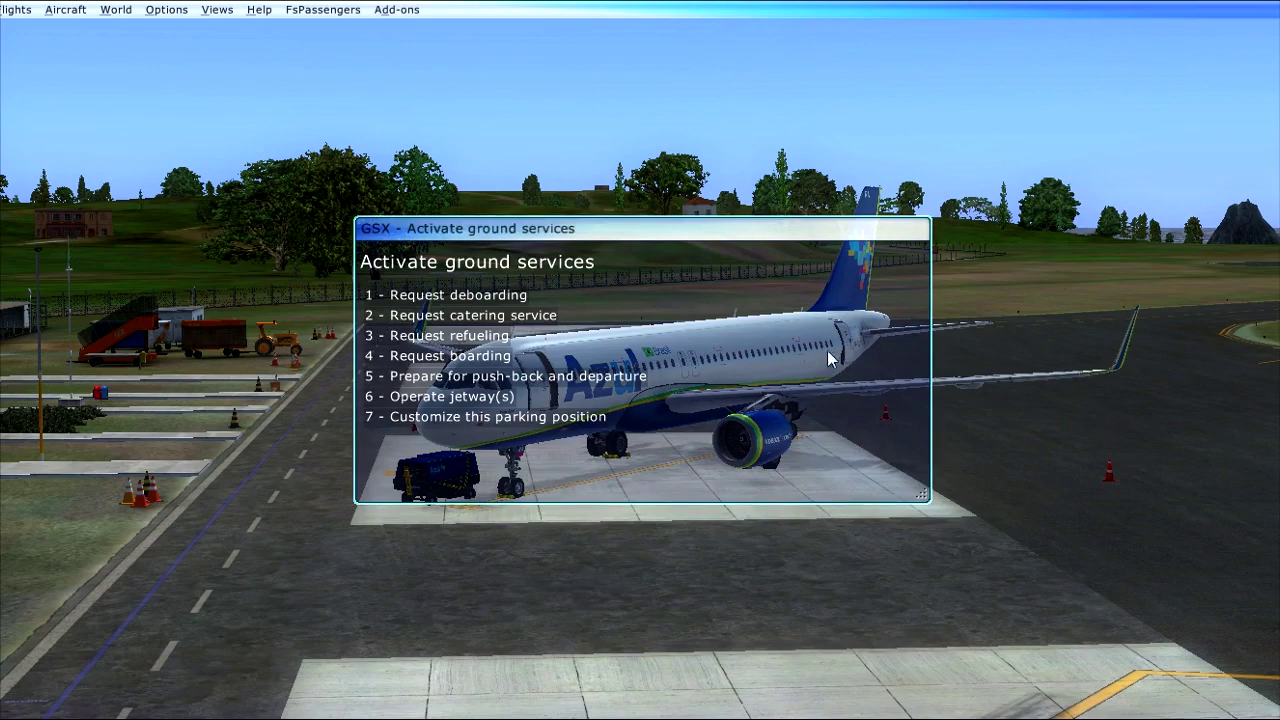
pyautogui.click(475, 316)
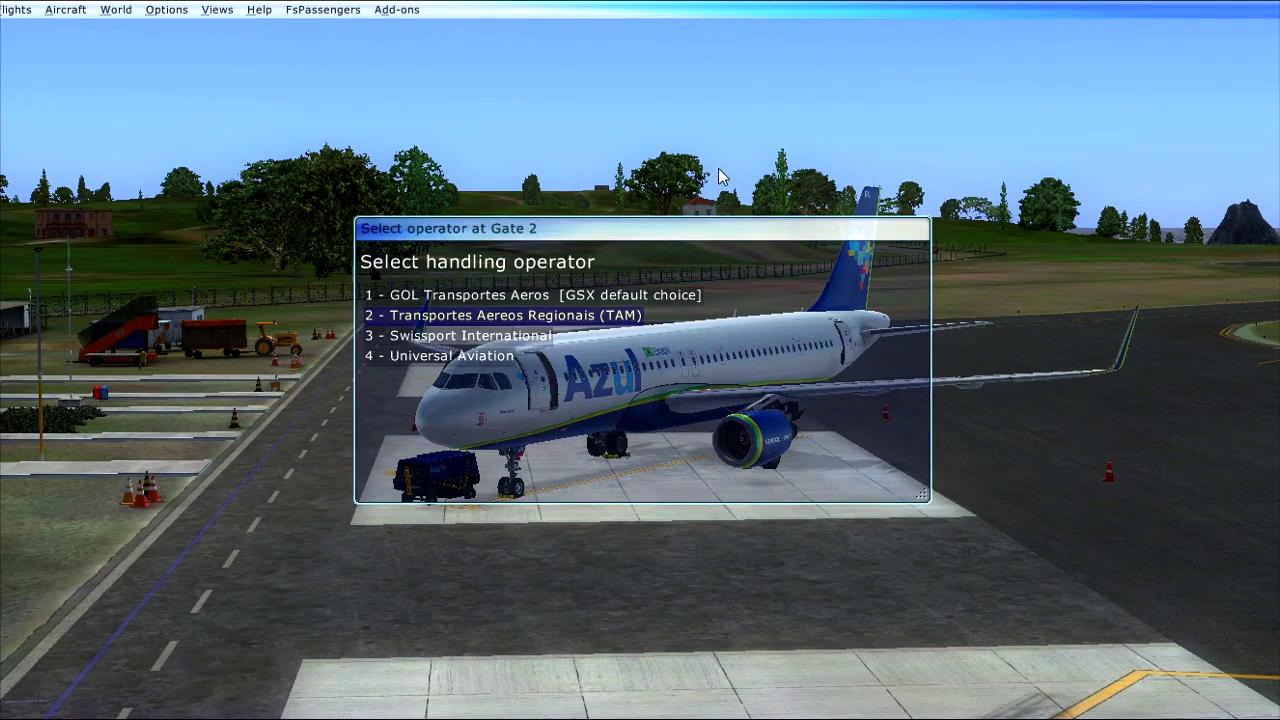
pyautogui.click(486, 360)
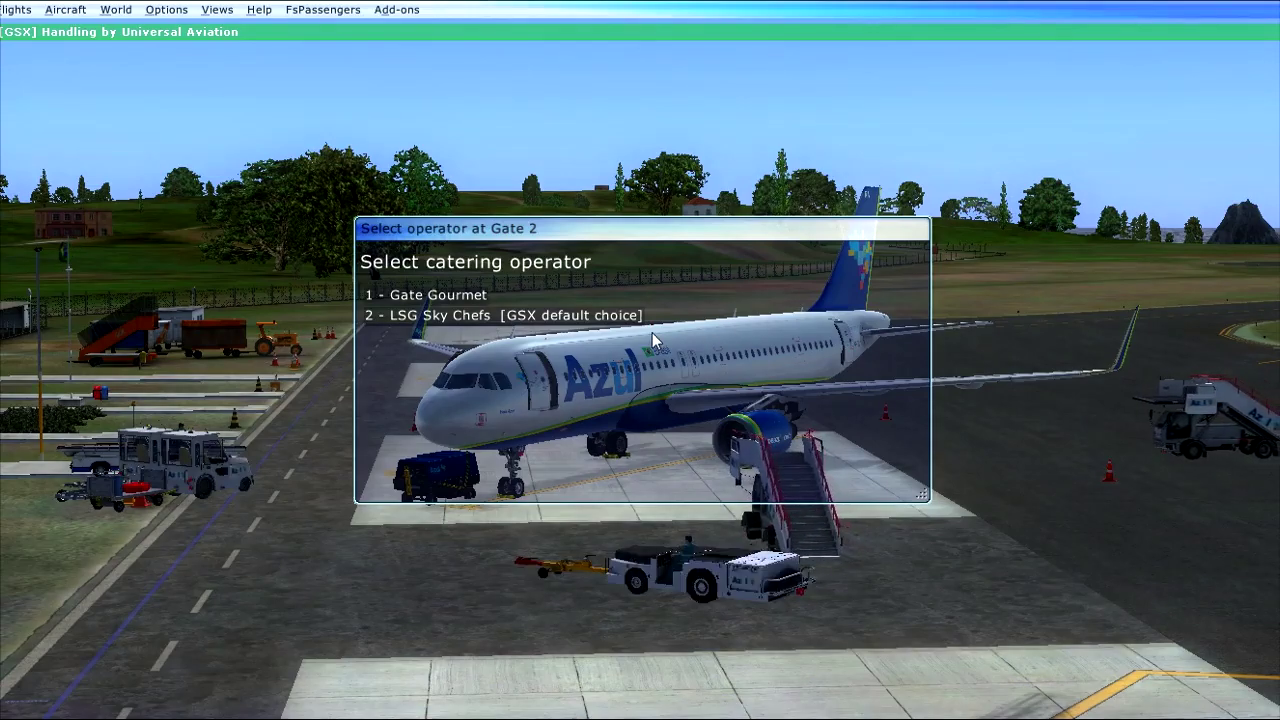
pyautogui.click(462, 295)
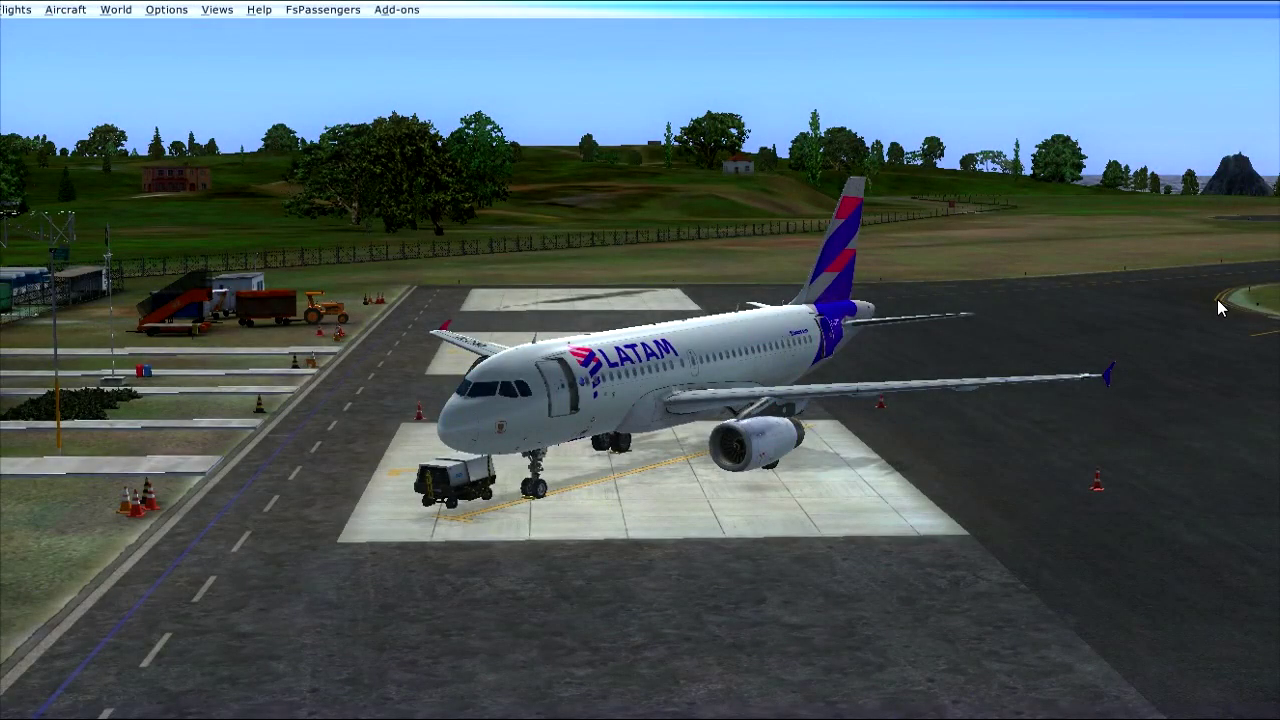
# Request GSX catering for the LATAM aircraft with Transportes Aereos Regionais (TAM) handling and Gate Gourmet catering
pyautogui.hotkey('ctrl', 'shift', 'F12')
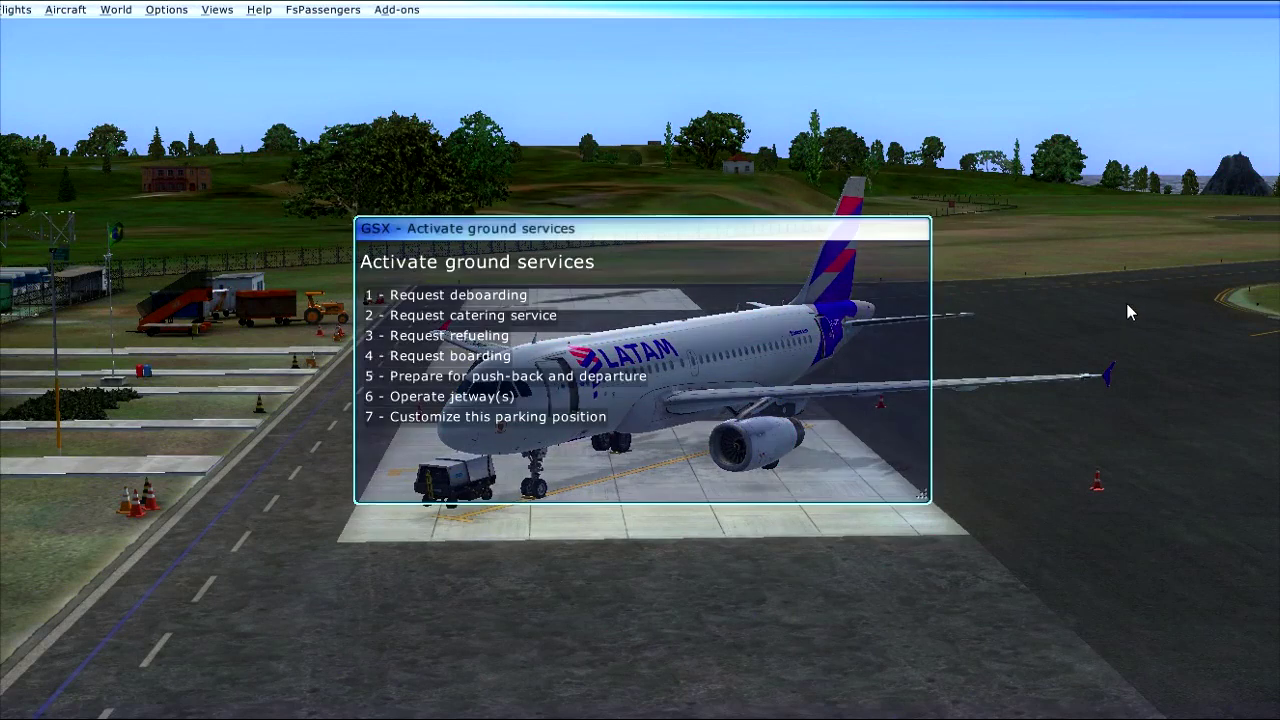
pyautogui.click(531, 316)
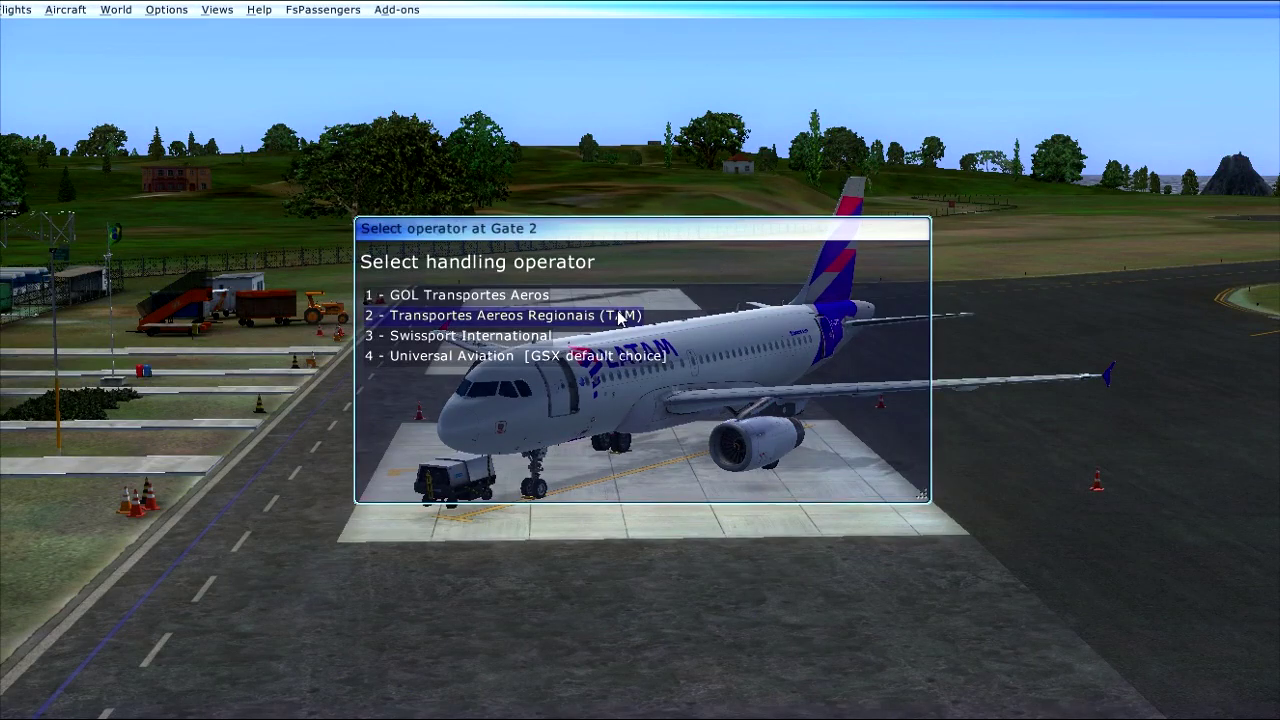
pyautogui.click(615, 318)
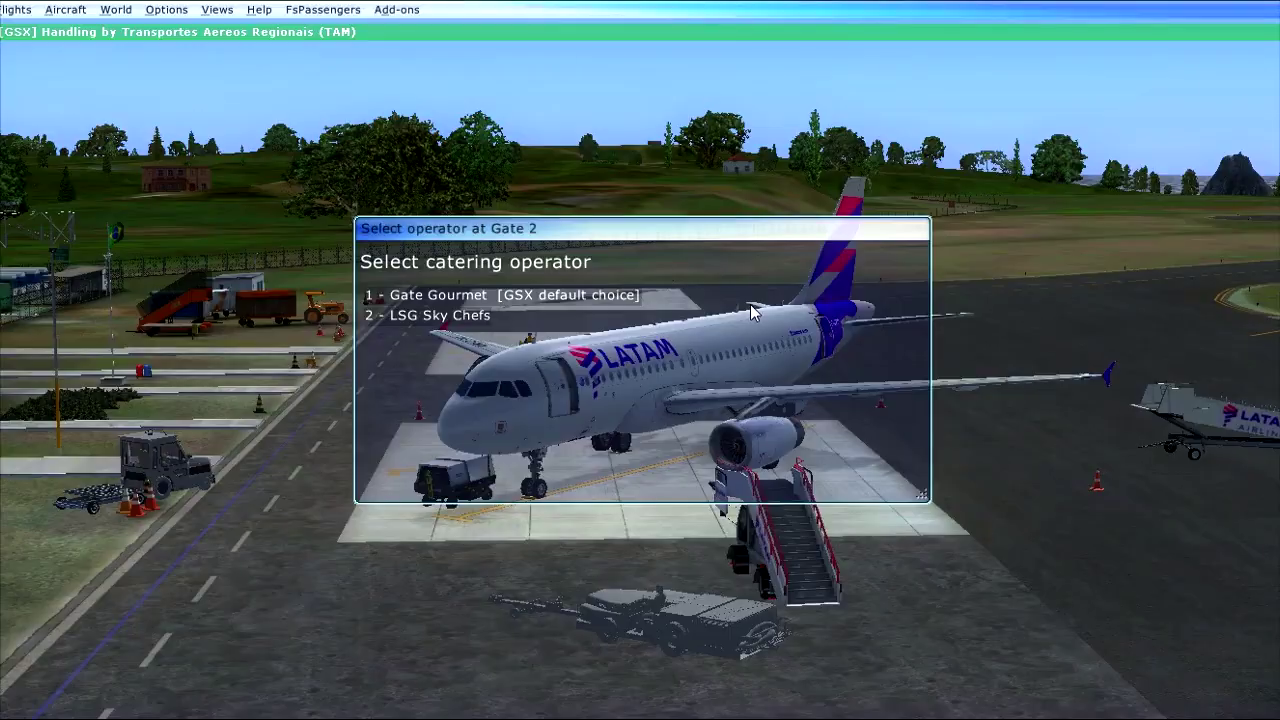
pyautogui.click(449, 296)
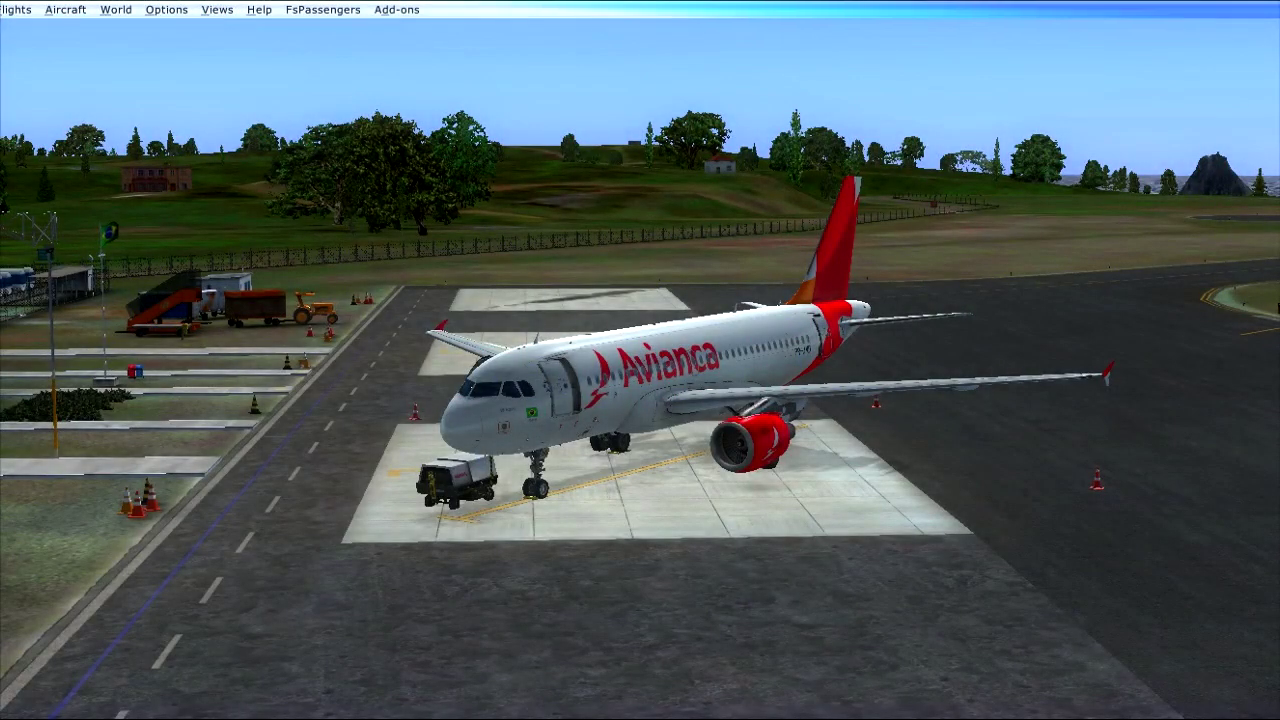
# Request GSX catering for the Avianca aircraft with Swissport International handling and Gate Gourmet catering
pyautogui.hotkey('ctrl', 'shift', 'F12')
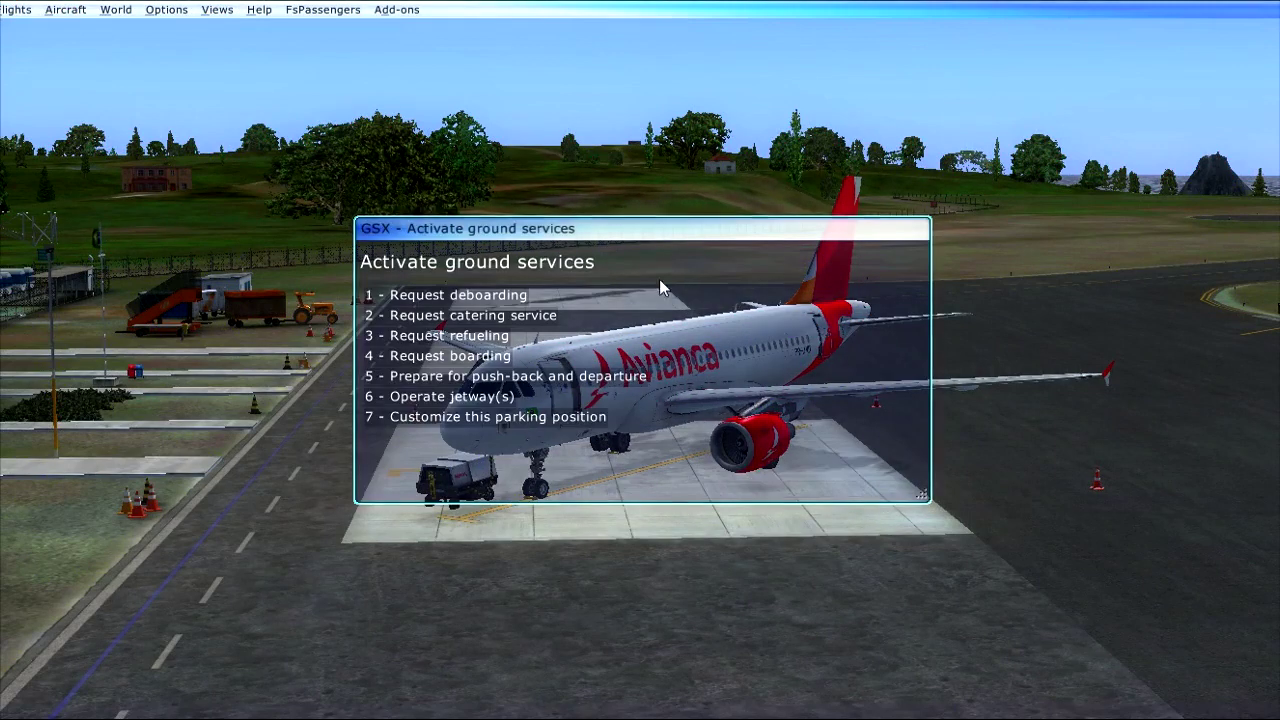
pyautogui.click(516, 333)
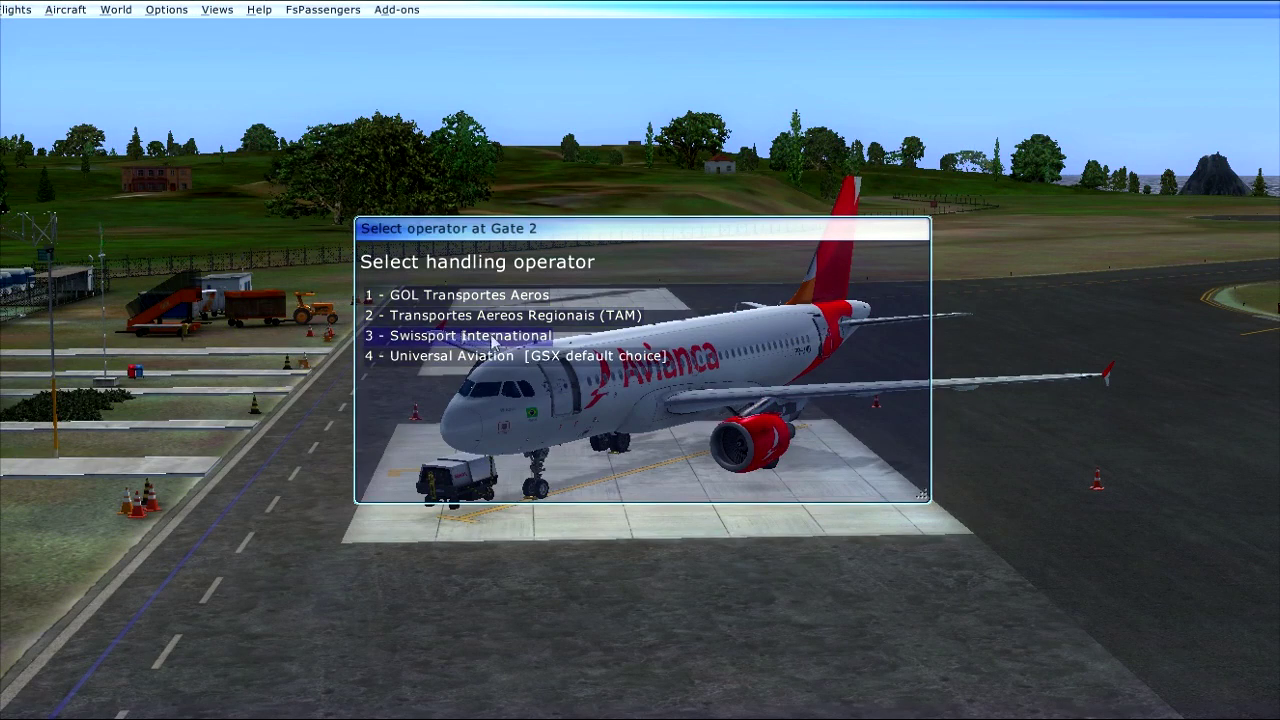
pyautogui.click(449, 336)
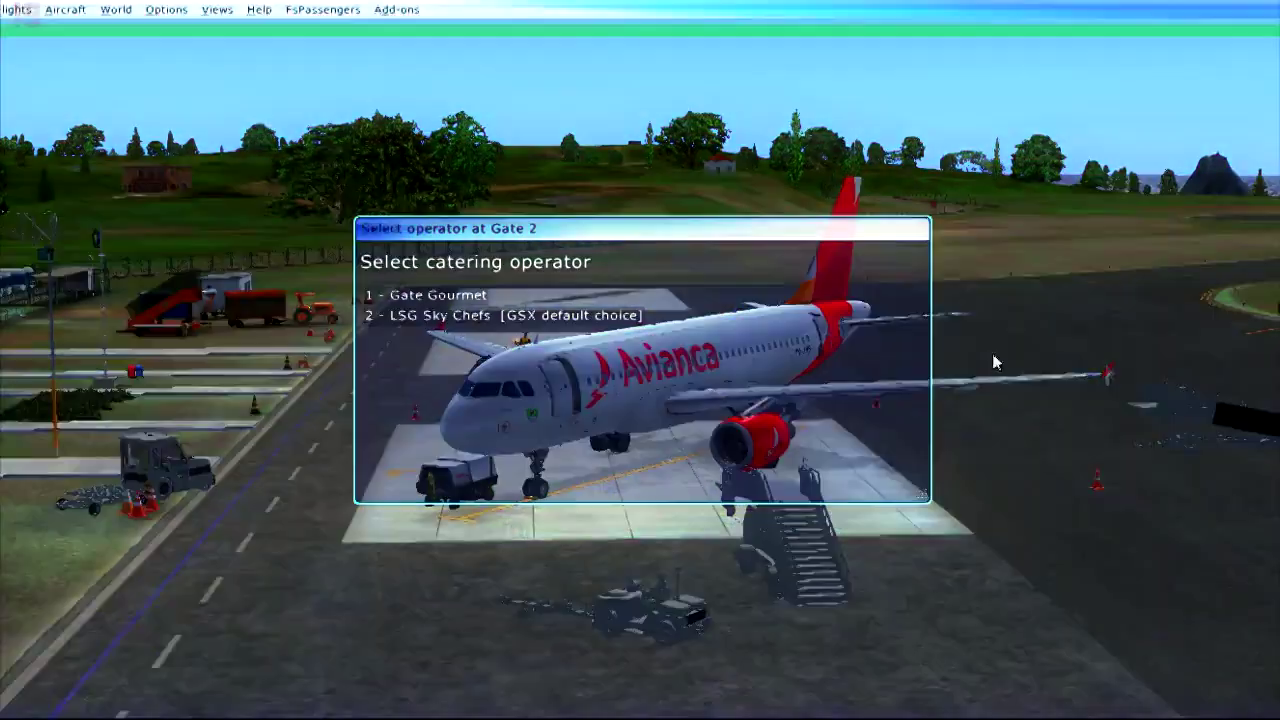
pyautogui.click(448, 303)
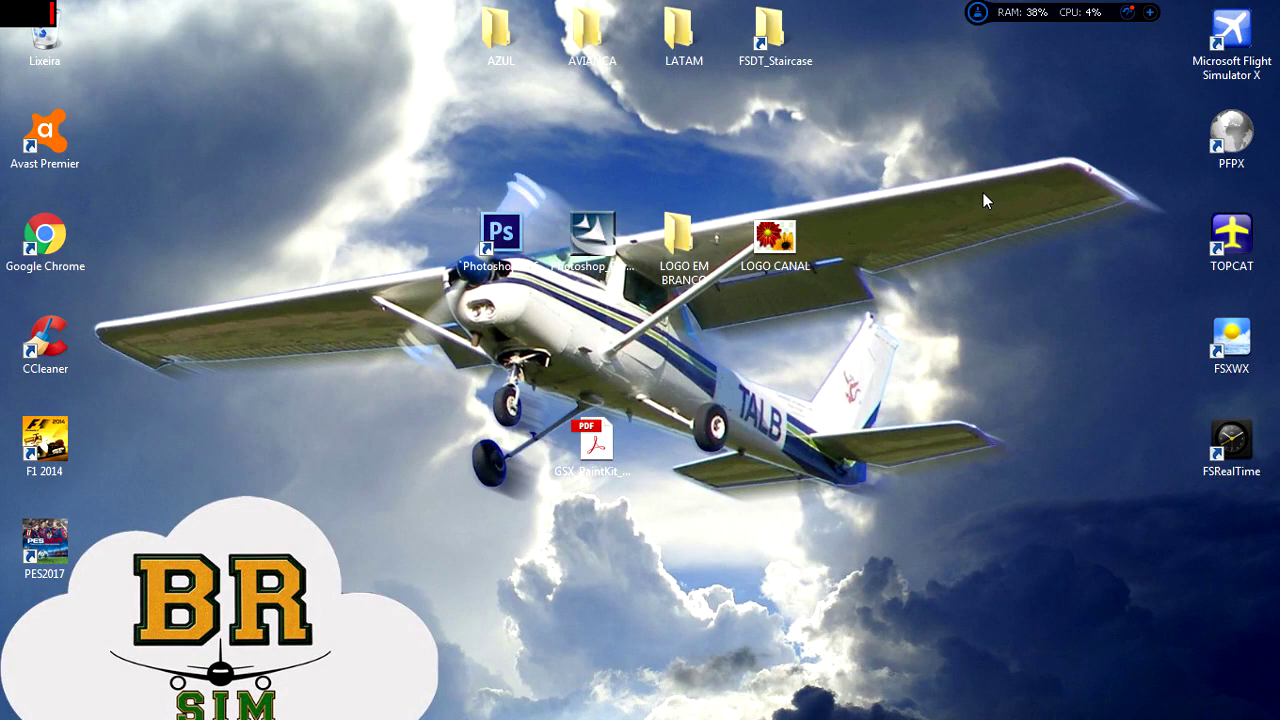
# Open the file location of the desktop's Photoshop CS6 portable shortcut and select everything in the PhotoshopPortable folder
pyautogui.rightClick(515, 258)
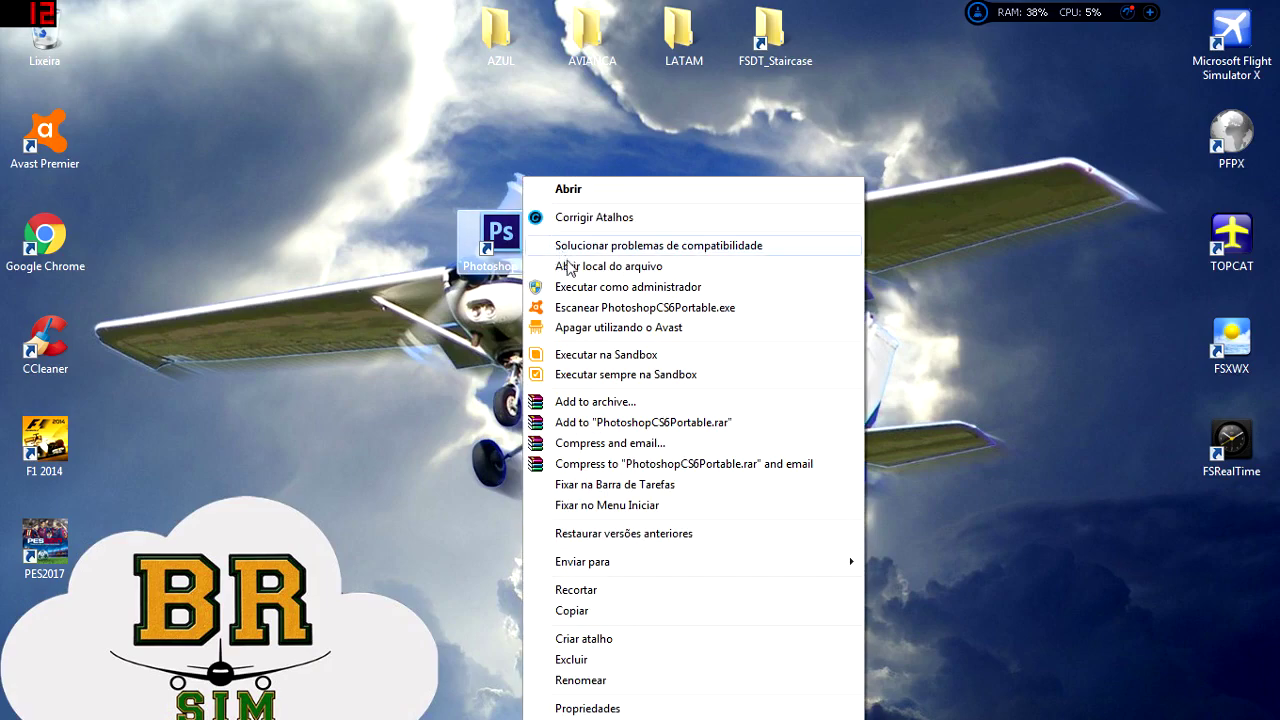
pyautogui.click(560, 260)
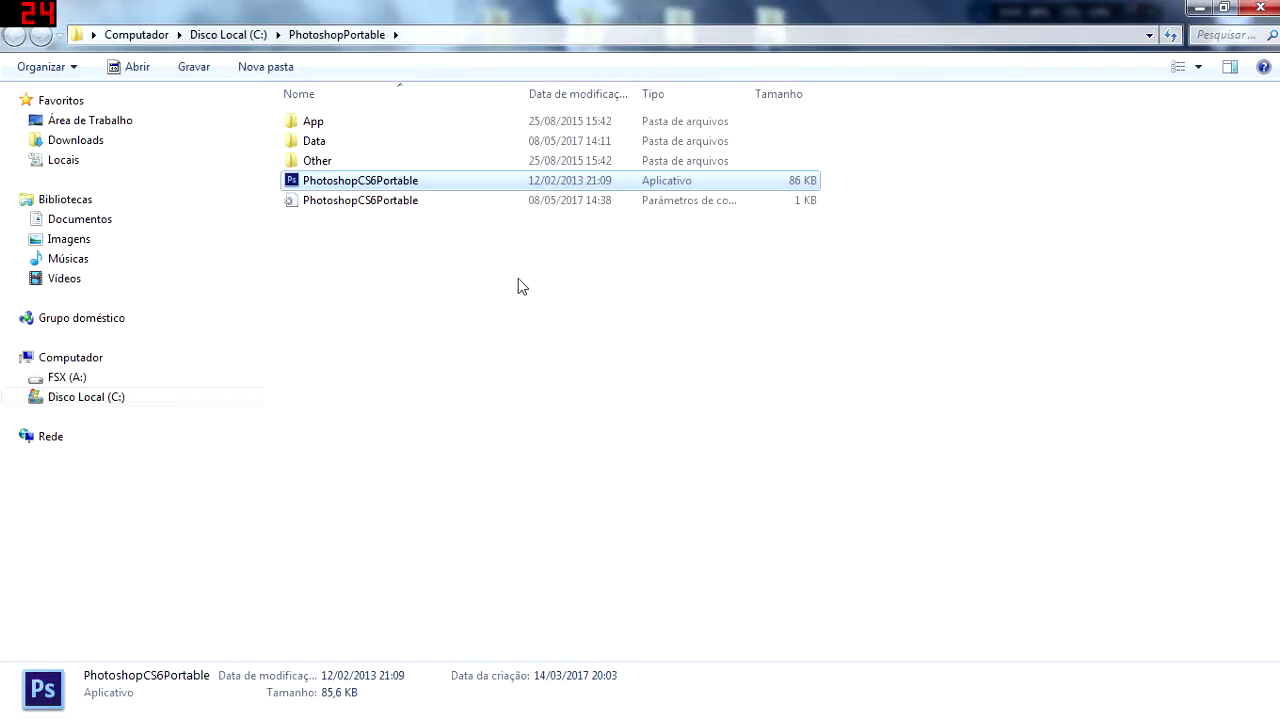
pyautogui.moveTo(381, 286); pyautogui.dragTo(329, 126)
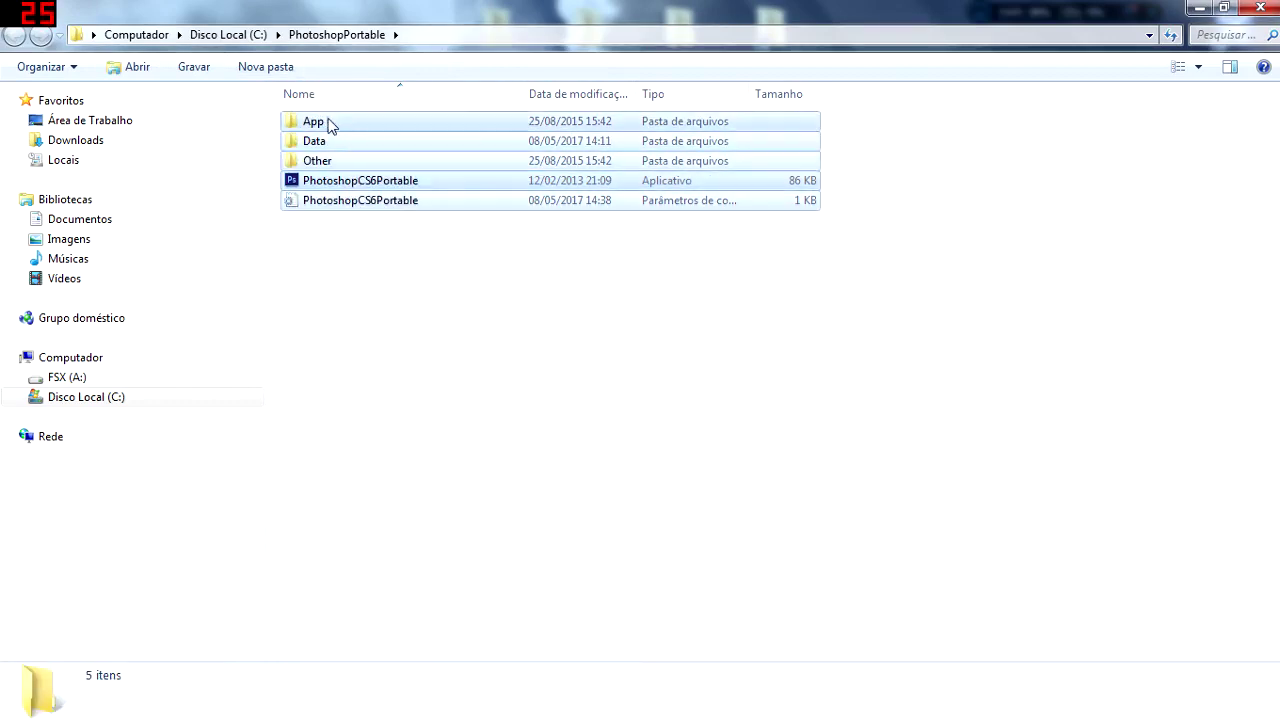
# Examine the App, Data and Other subfolders of PhotoshopPortable, including PhotoshopCS6_x64 inside App
pyautogui.doubleClick(320, 124)
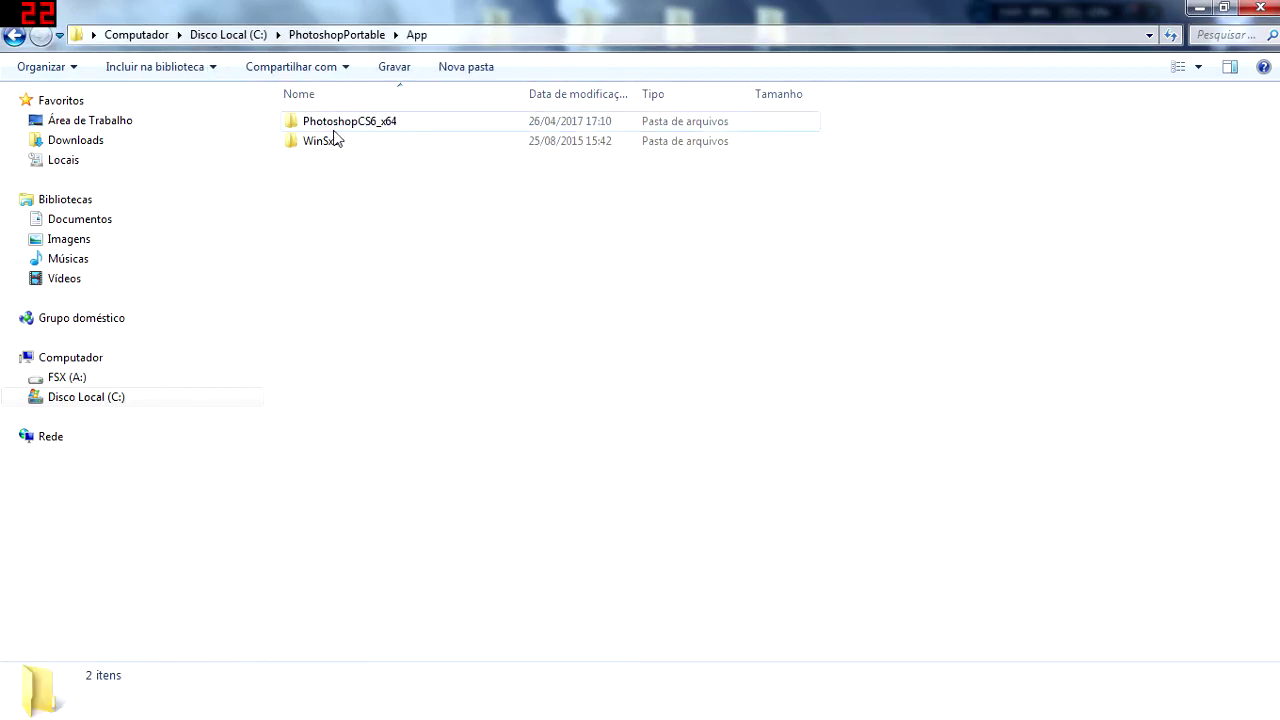
pyautogui.press('BackSpace')
pyautogui.doubleClick(336, 144)
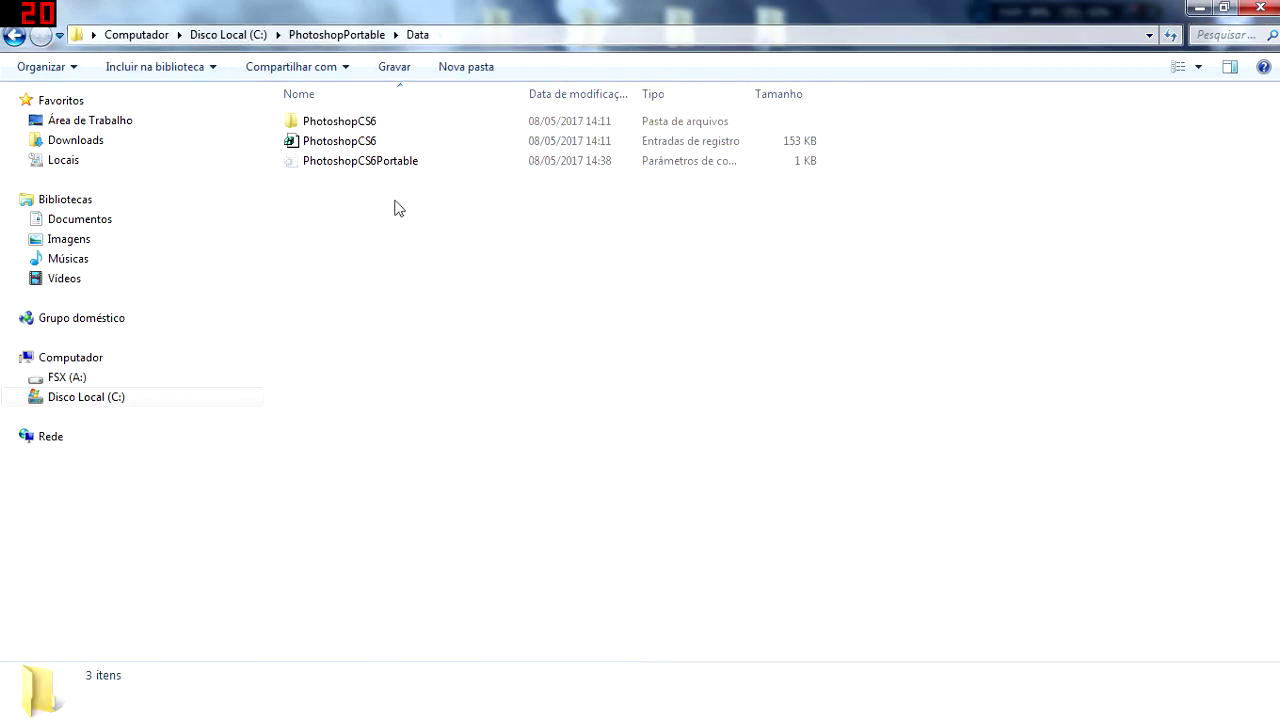
pyautogui.press('BackSpace')
pyautogui.doubleClick(330, 161)
pyautogui.press('BackSpace')
pyautogui.doubleClick(335, 123)
pyautogui.doubleClick(340, 121)
pyautogui.press('BackSpace')
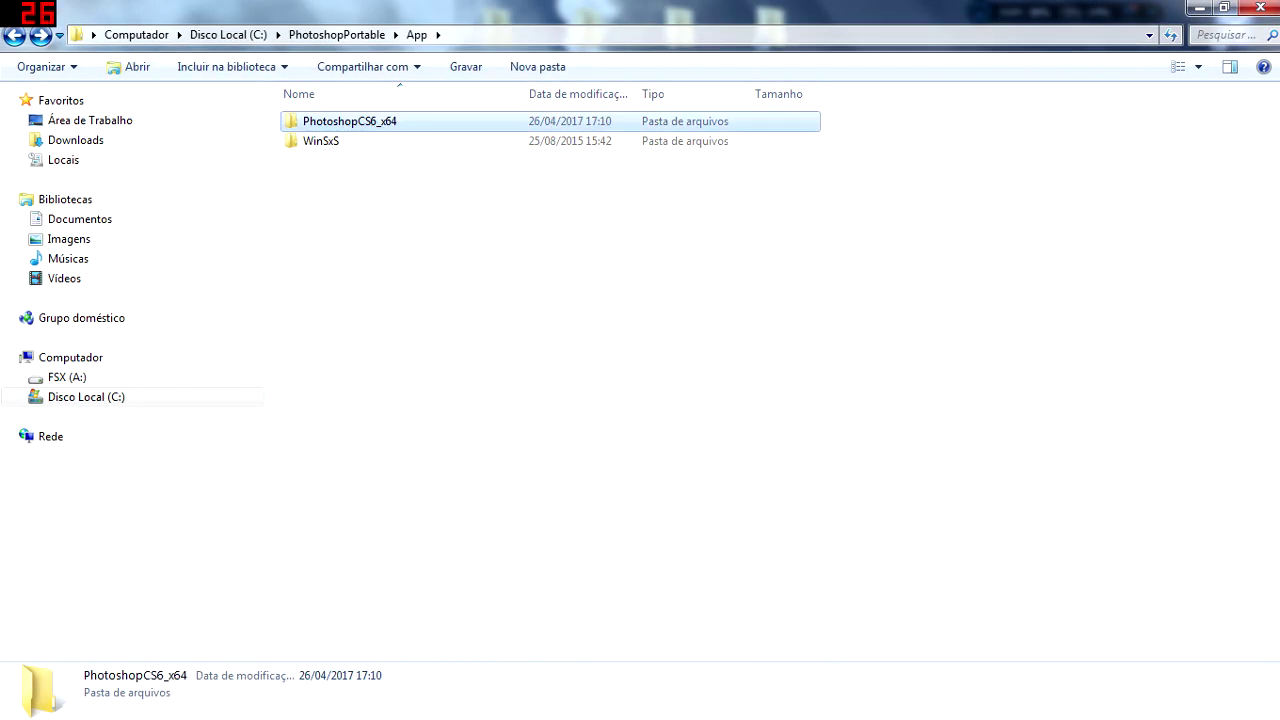
# Select the Photoshop plug-ins installer on the desktop and look through the texture folders in FSDT_Staircase
pyautogui.click(1260, 7)
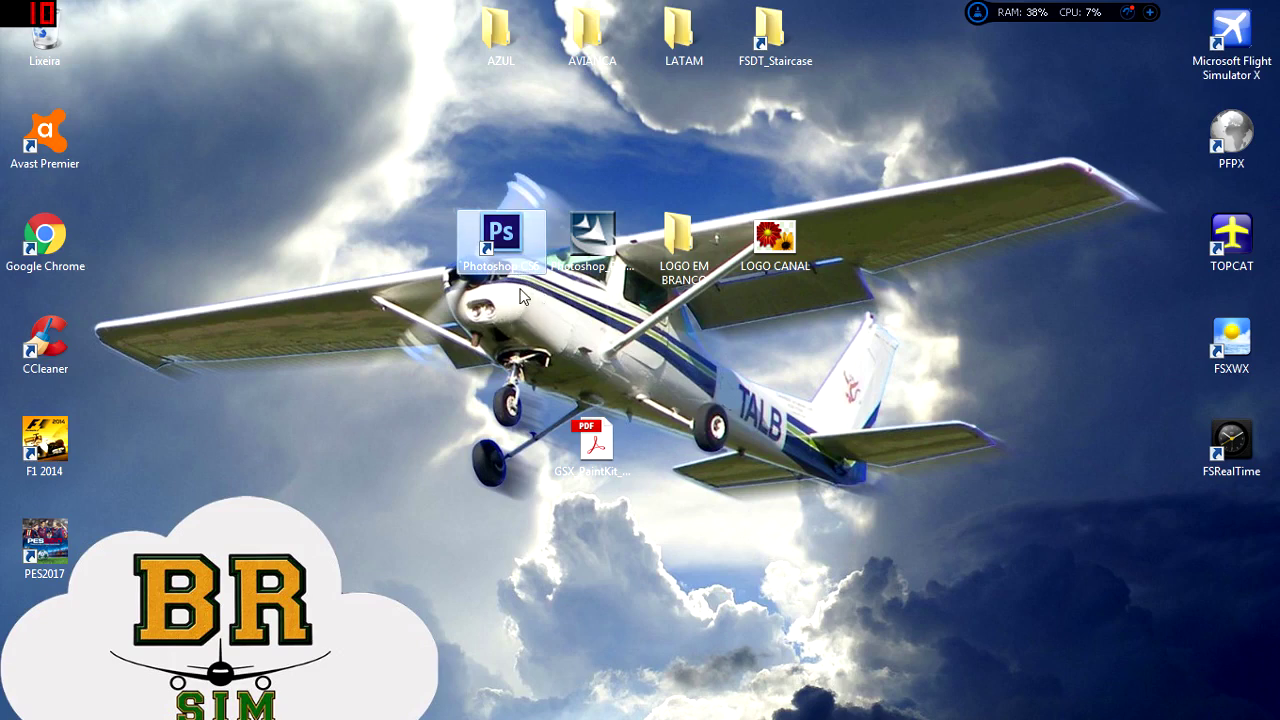
pyautogui.click(601, 258)
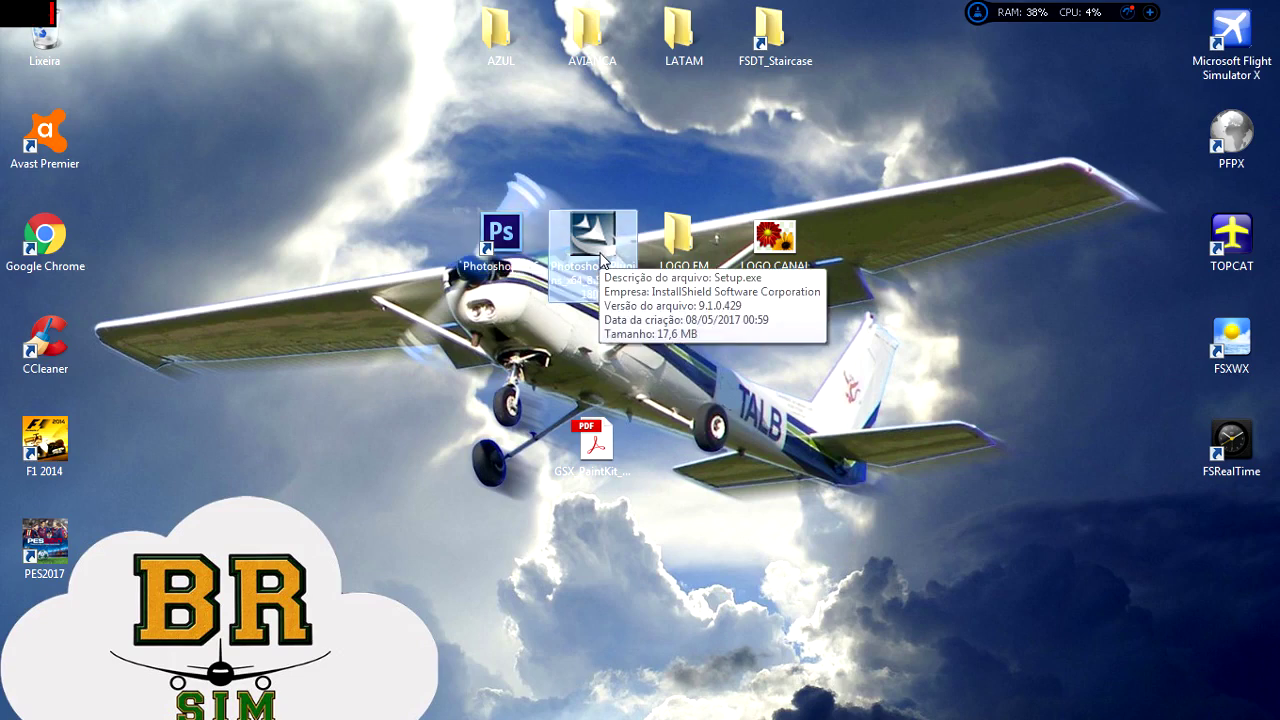
pyautogui.doubleClick(770, 30)
pyautogui.click(463, 299)
pyautogui.scroll(-5, 463, 302)
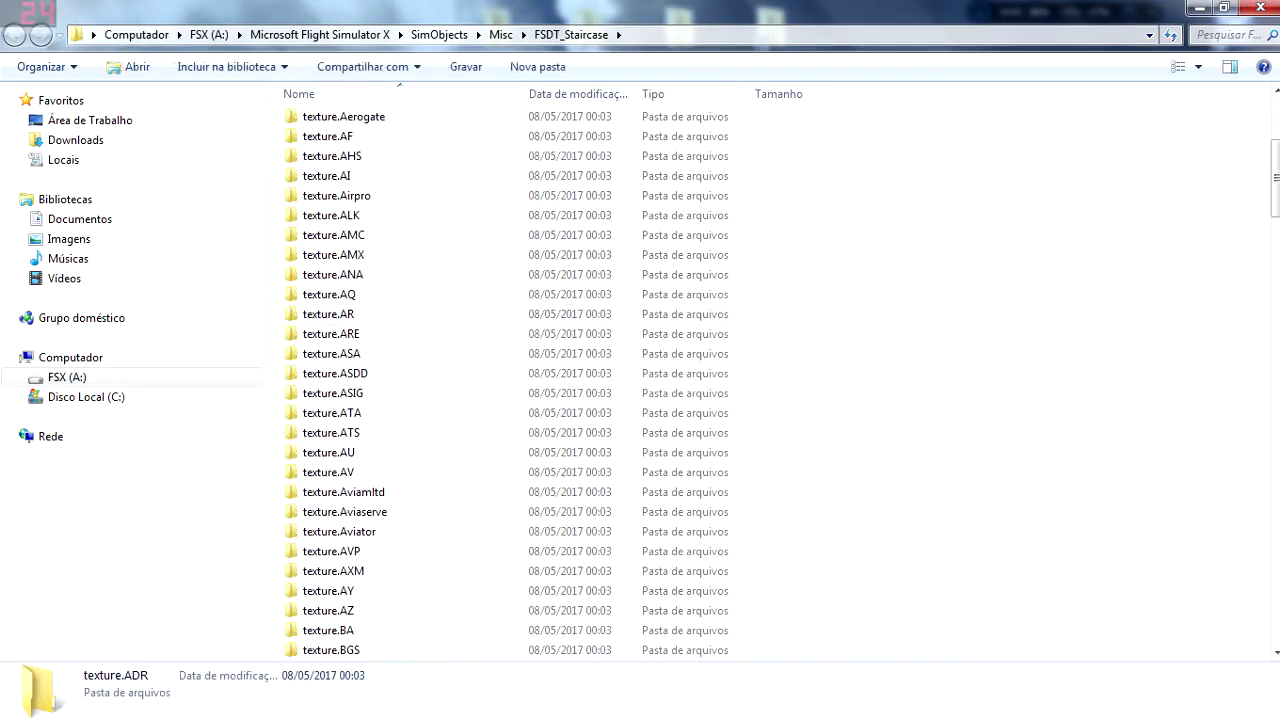
pyautogui.hotkey('alt', 'F4')
# Check the file type of GSX_logo_4x1.dds in the LOGO EM BRANCO folder through its properties
pyautogui.doubleClick(665, 300)
pyautogui.click(350, 122)
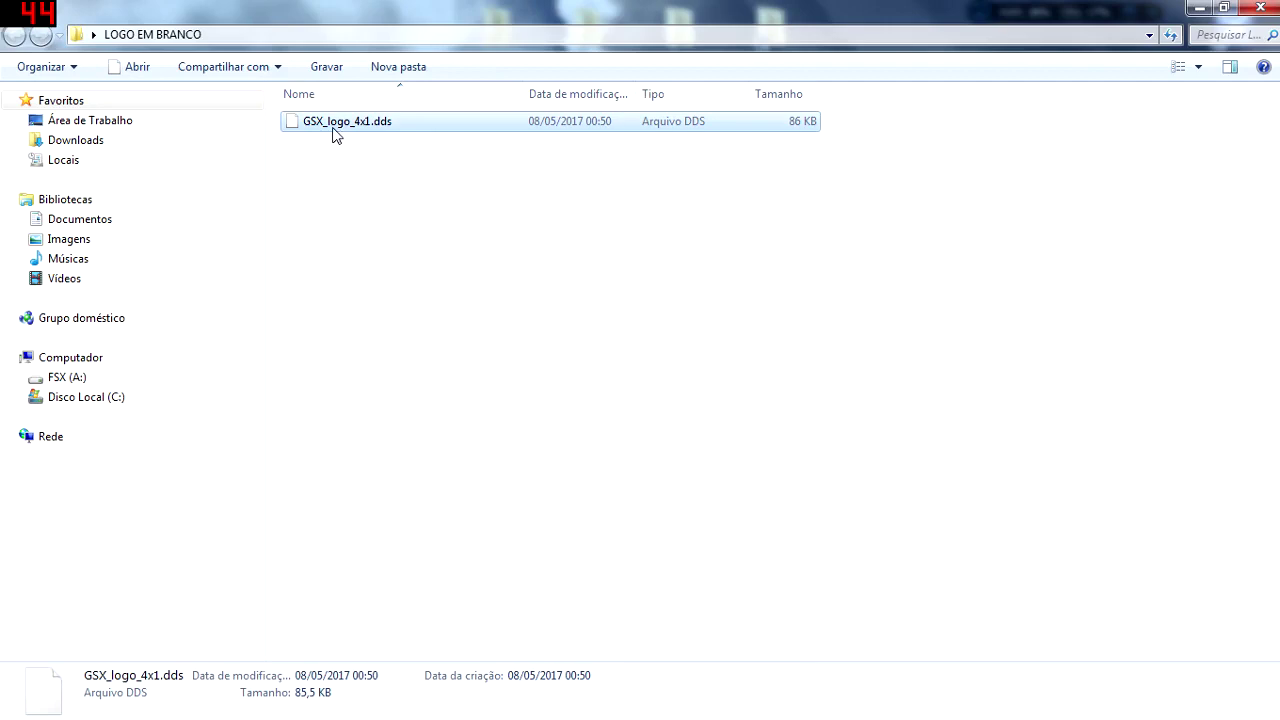
pyautogui.rightClick(354, 124)
pyautogui.click(472, 526)
pyautogui.moveTo(478, 250); pyautogui.dragTo(530, 250)
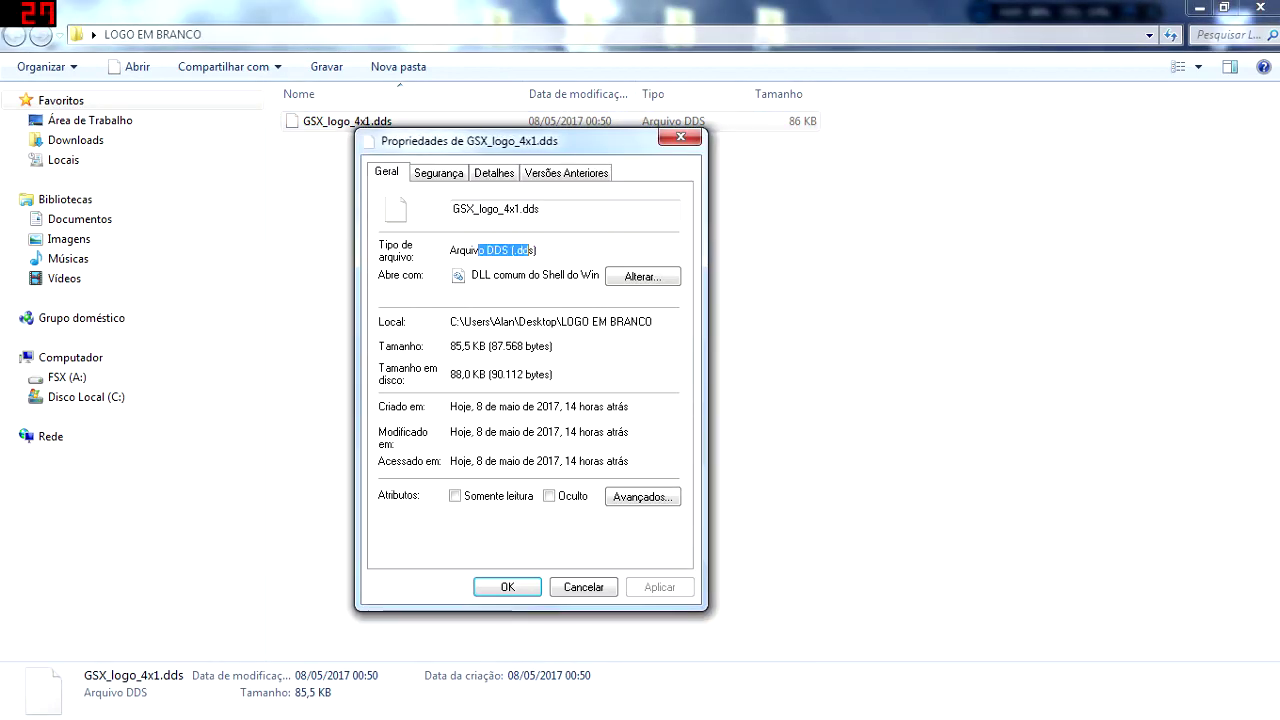
pyautogui.click(692, 137)
pyautogui.click(1257, 8)
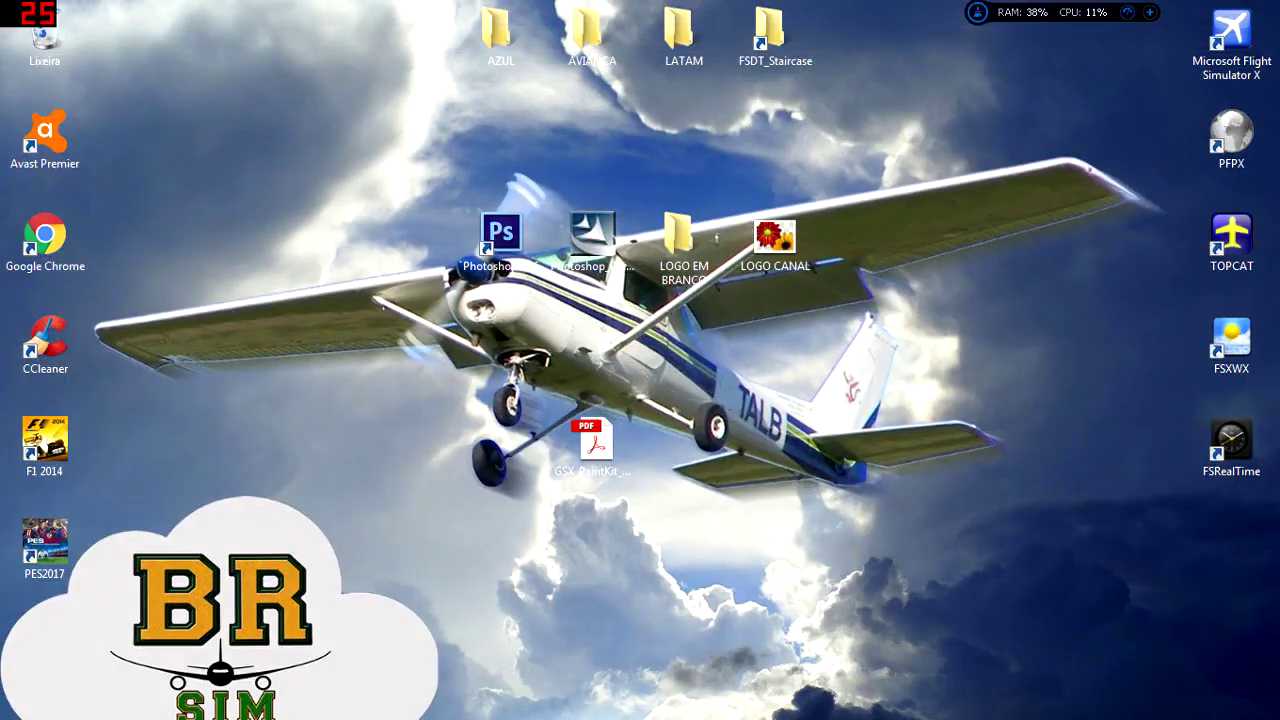
# Open the Photoshop CS6 shortcut's file location and examine the contents of App's PhotoshopCS6_x64 subfolder
pyautogui.click(977, 13)
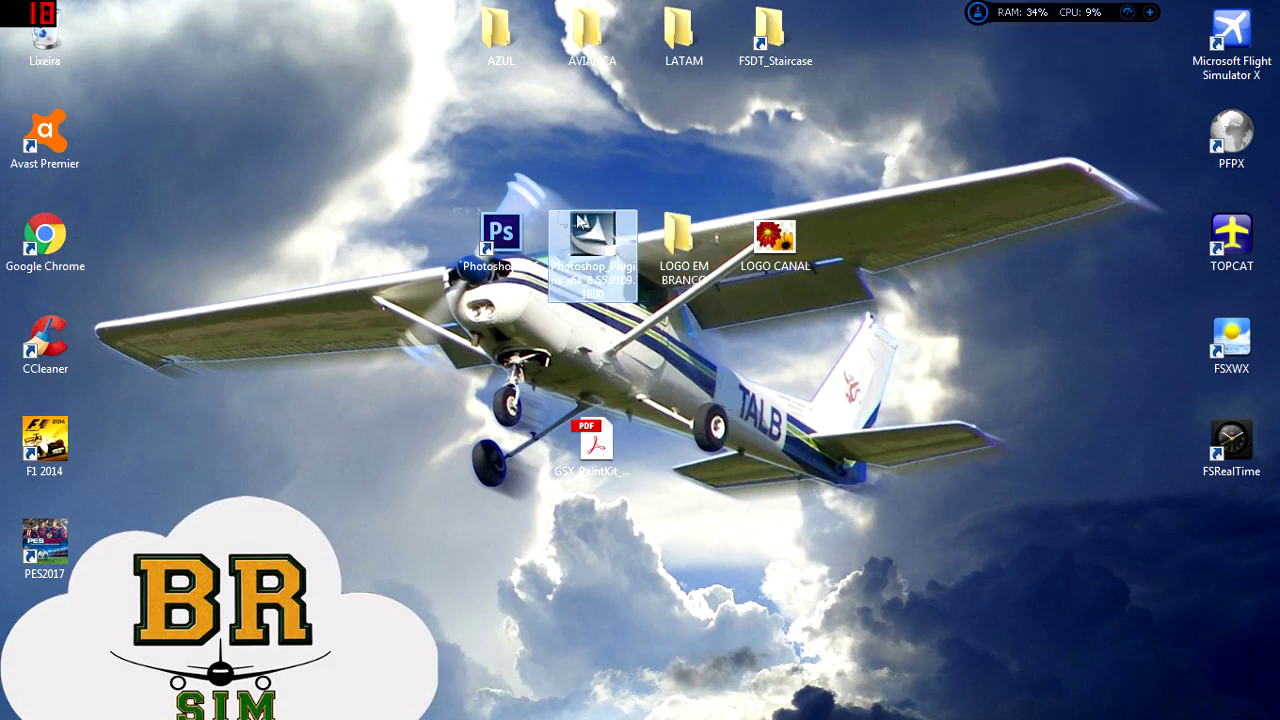
pyautogui.click(513, 250)
pyautogui.click(592, 240)
pyautogui.rightClick(500, 255)
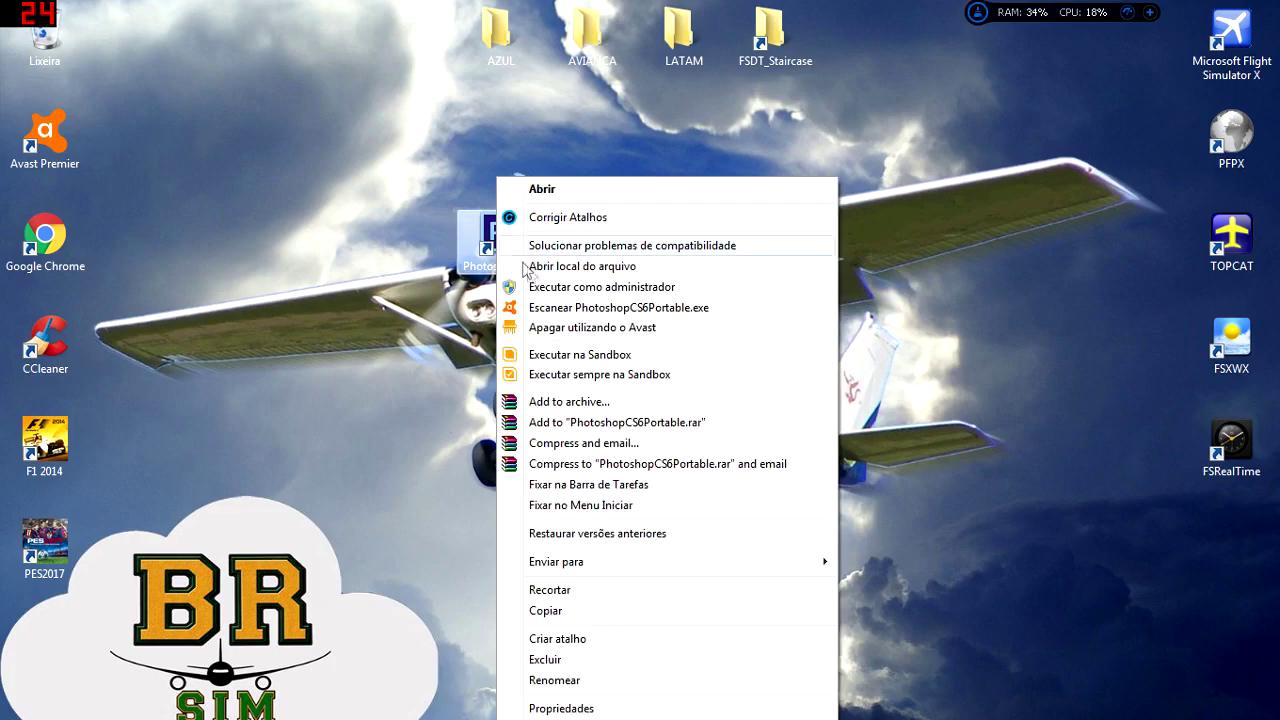
pyautogui.click(560, 263)
pyautogui.doubleClick(314, 121)
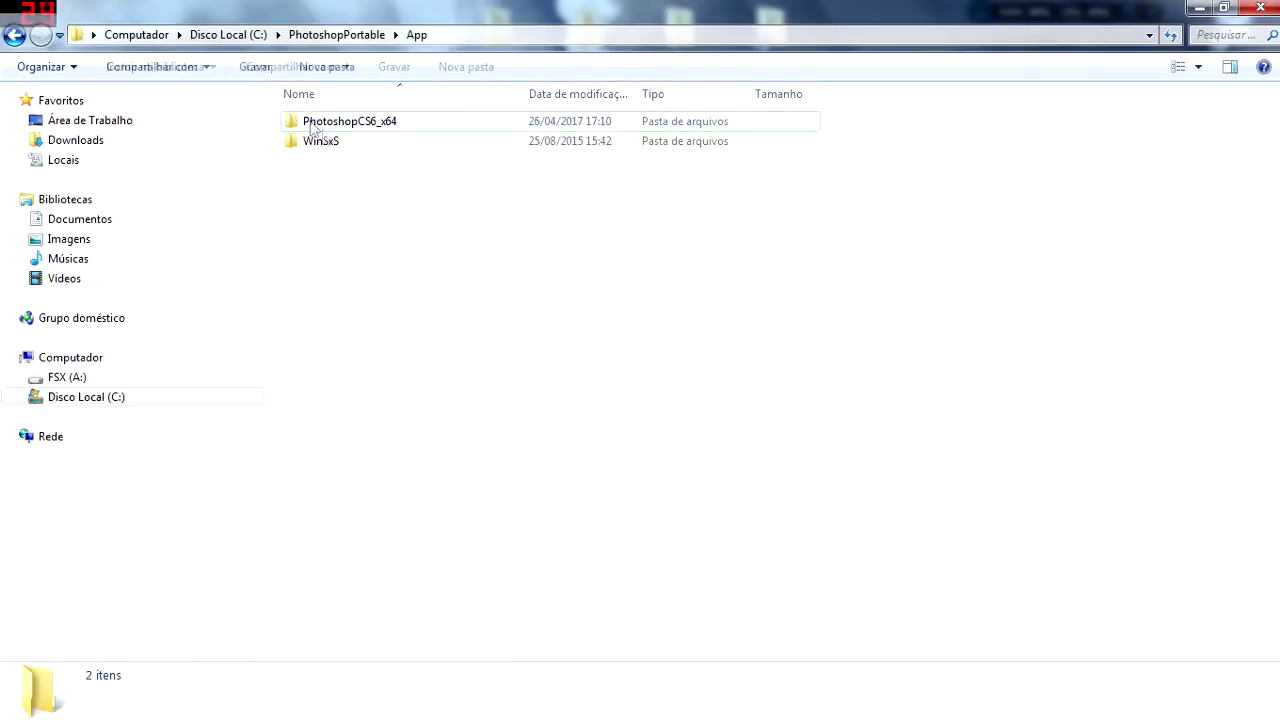
pyautogui.doubleClick(360, 121)
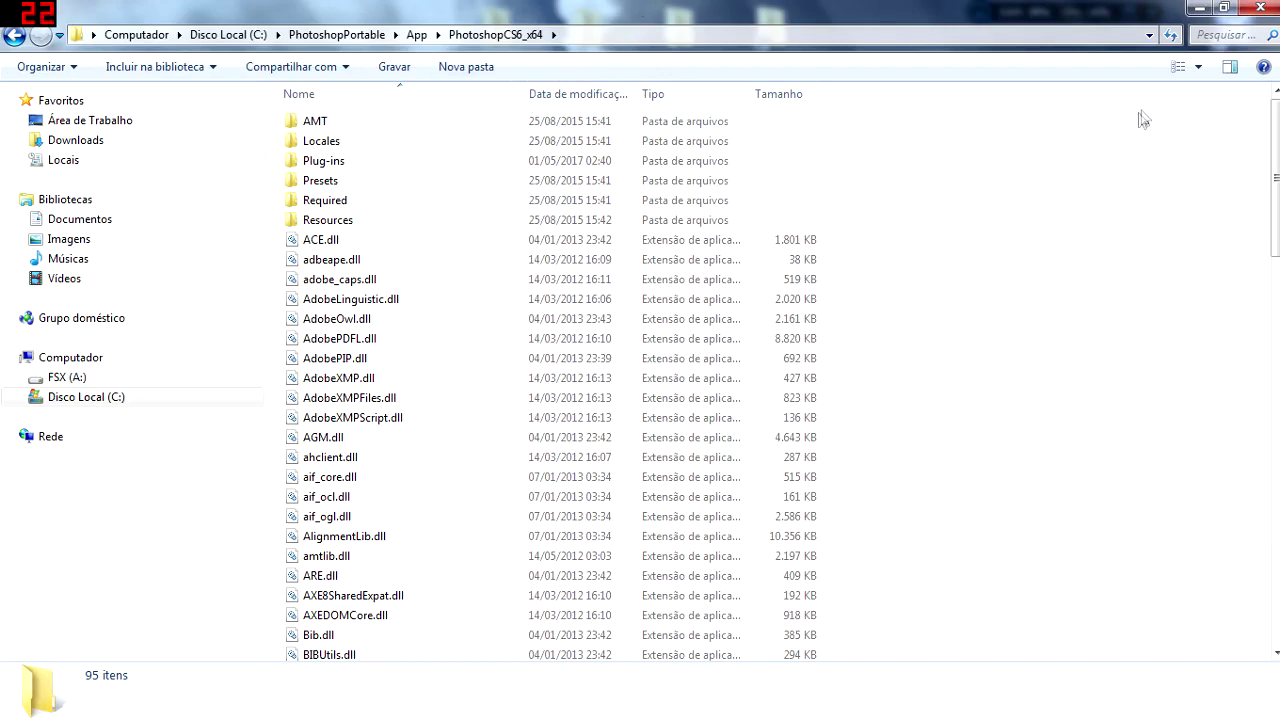
pyautogui.scroll(-19, 650, 440)
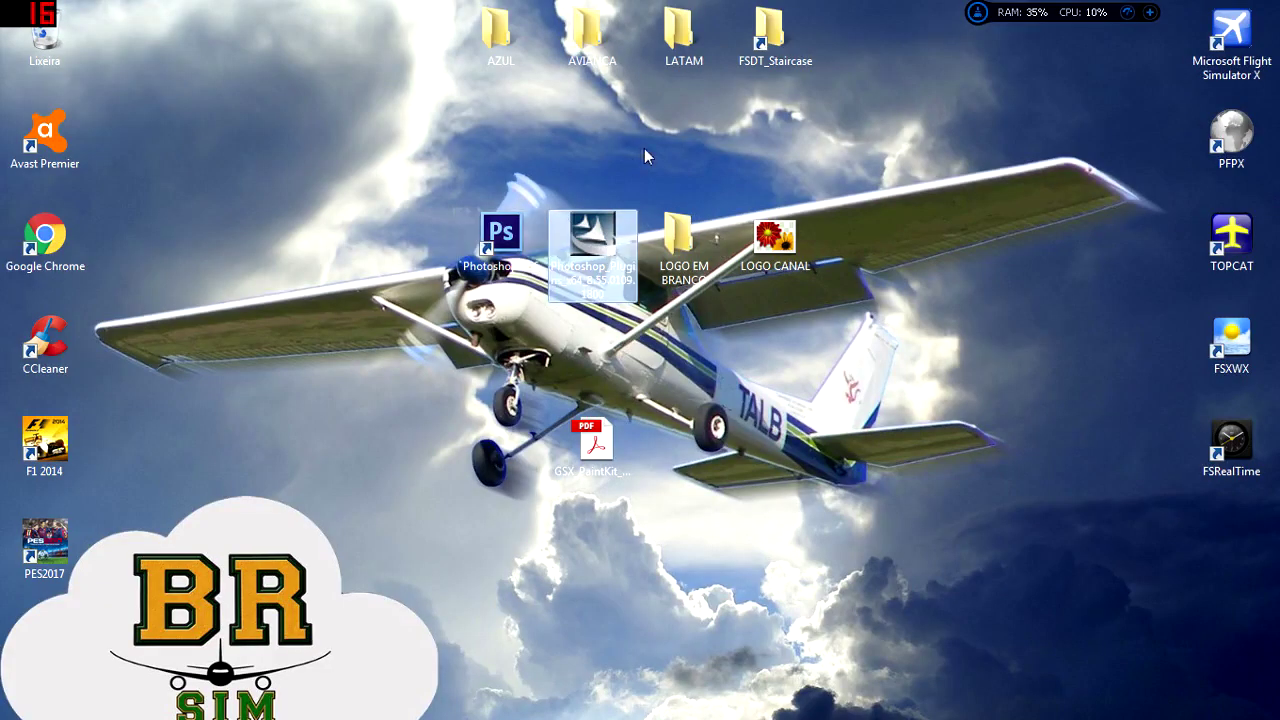
# View the blank GSX_logo_4x1.dds file in LOGO EM BRANCO and locate the LOGO CANAL image on the desktop
pyautogui.click(699, 241)
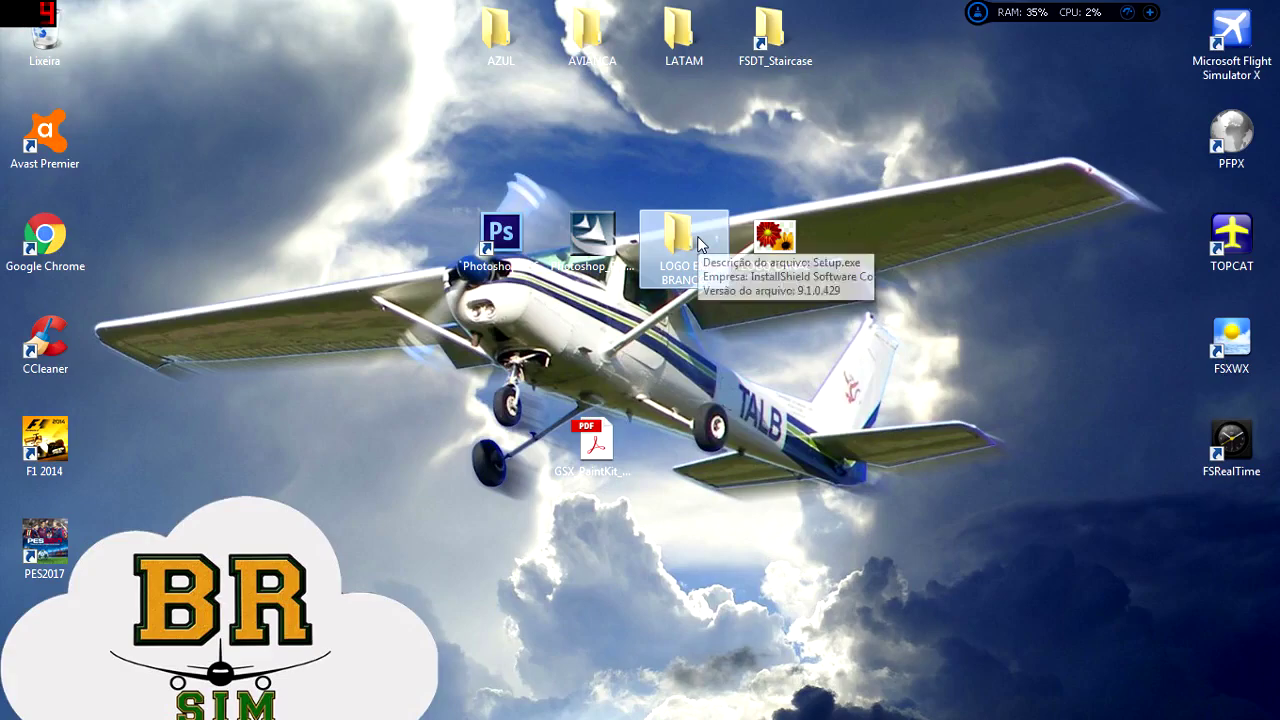
pyautogui.doubleClick(699, 241)
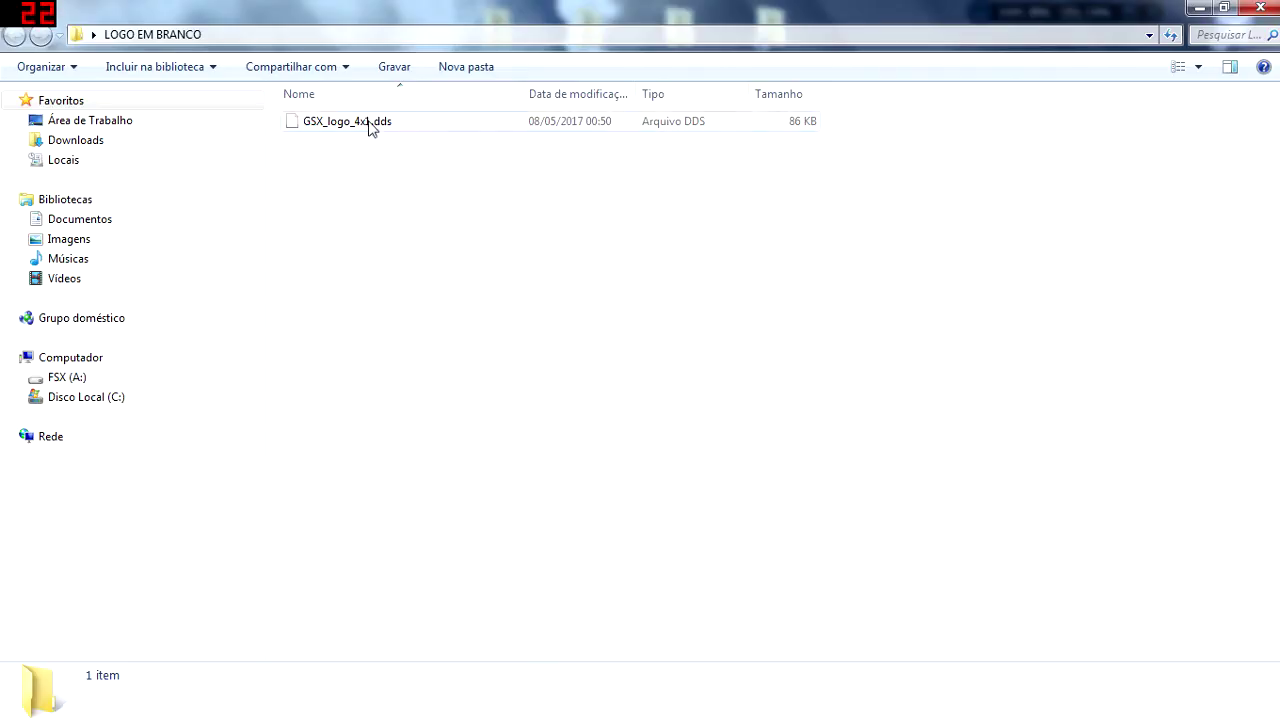
pyautogui.click(369, 126)
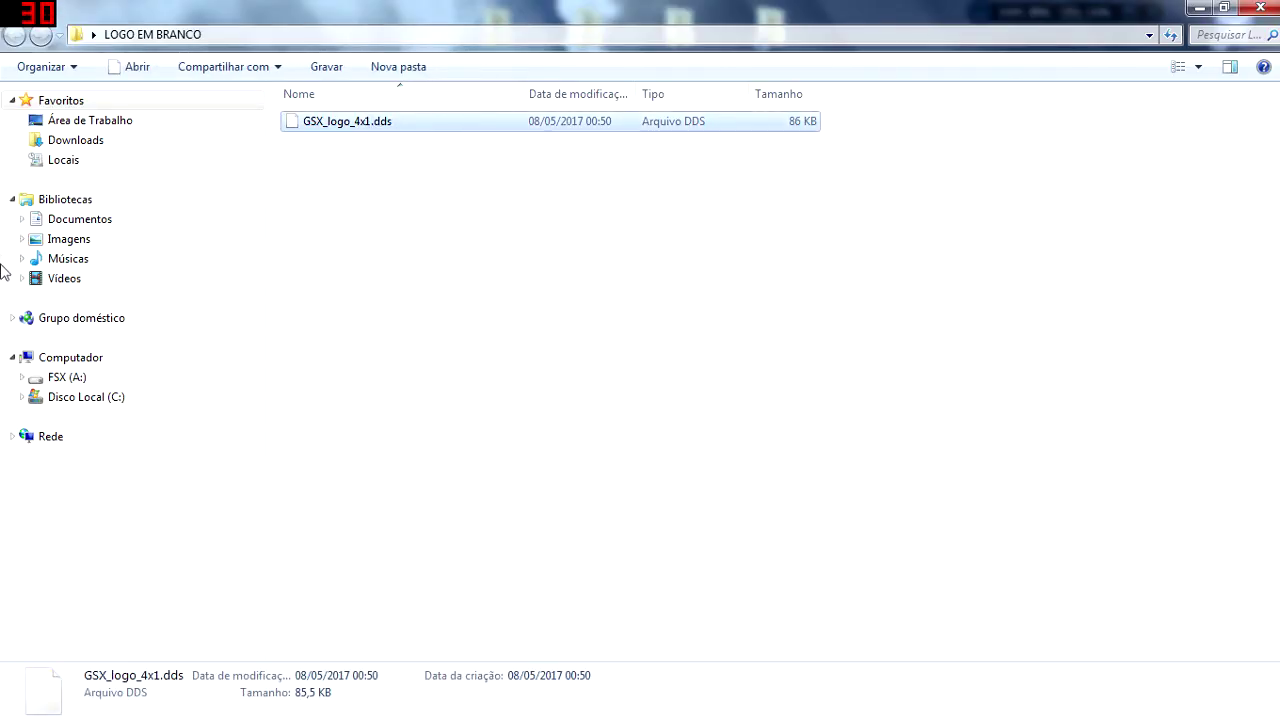
pyautogui.hotkey('alt', 'F4')
pyautogui.click(780, 255)
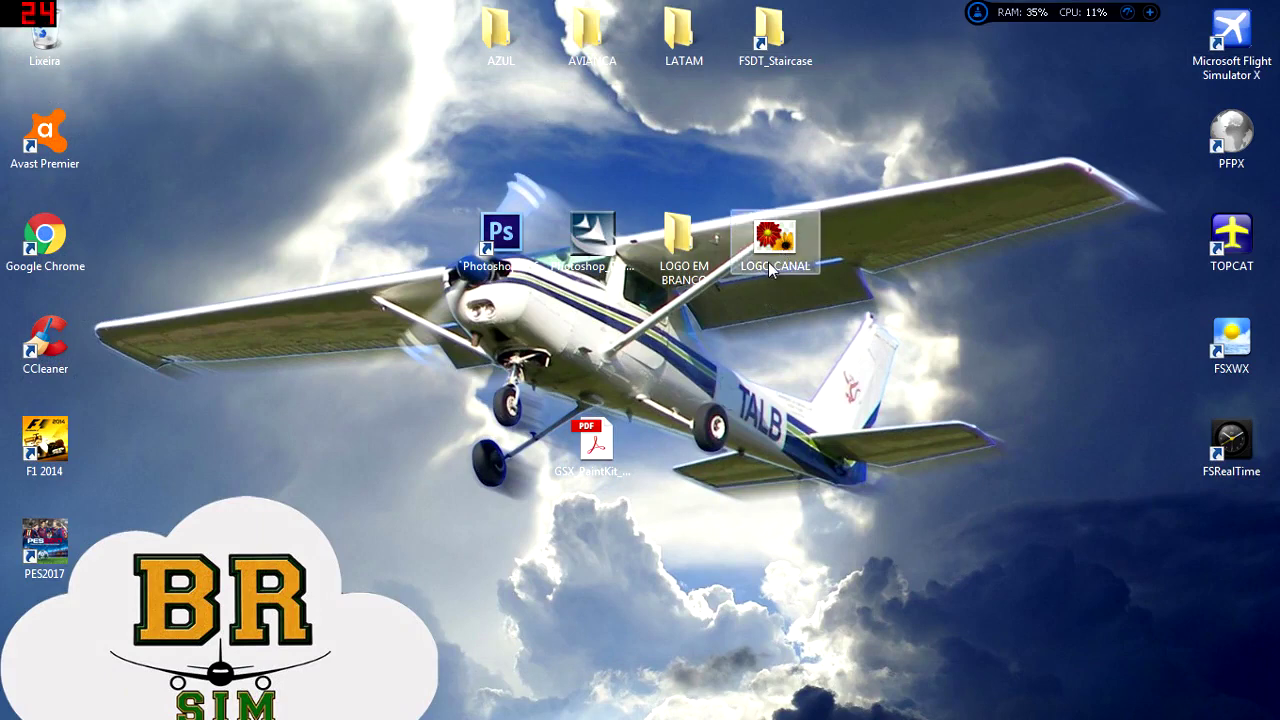
pyautogui.click(856, 344)
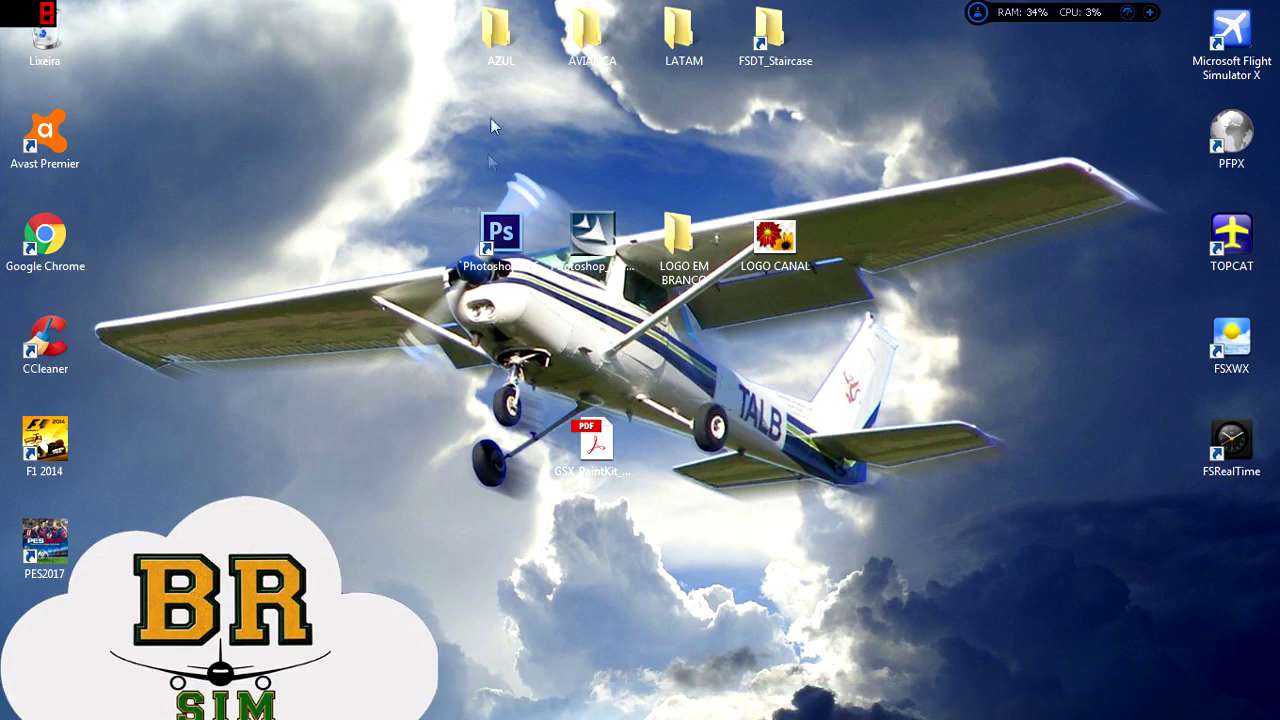
# Examine the logo and configuration files in the texture.AA folder of FSDT_Staircase
pyautogui.doubleClick(764, 50)
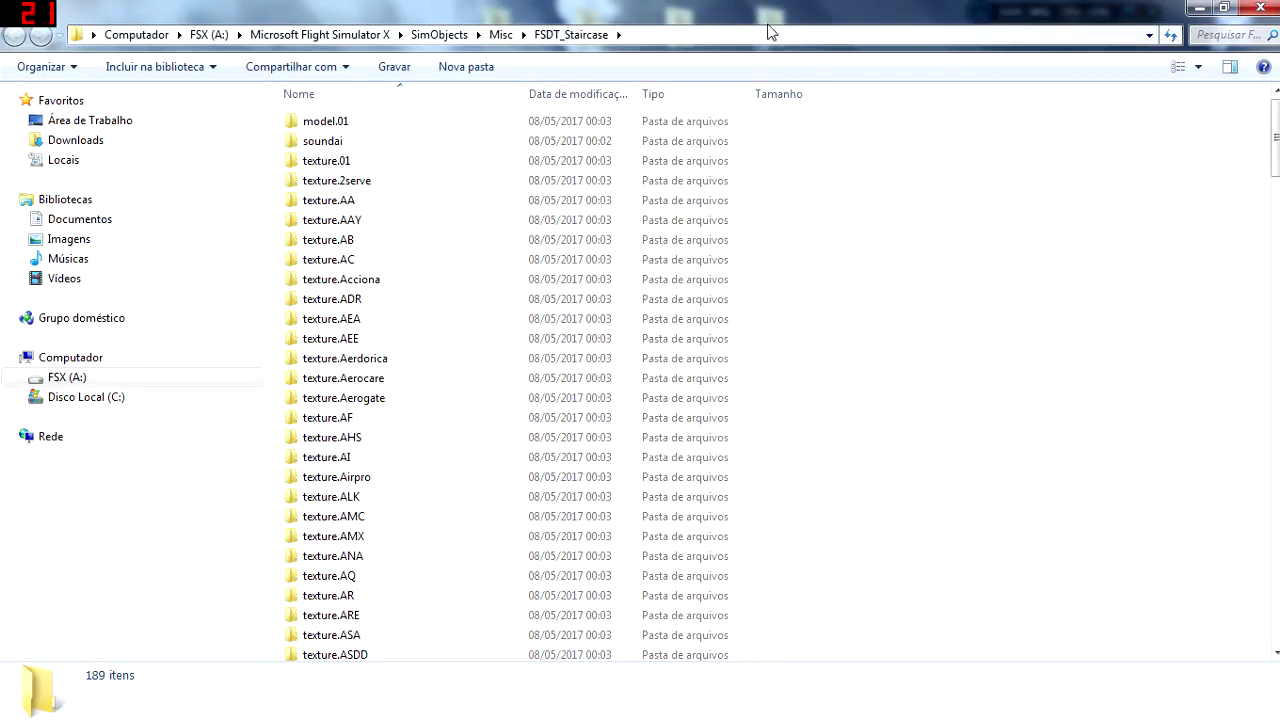
pyautogui.doubleClick(369, 198)
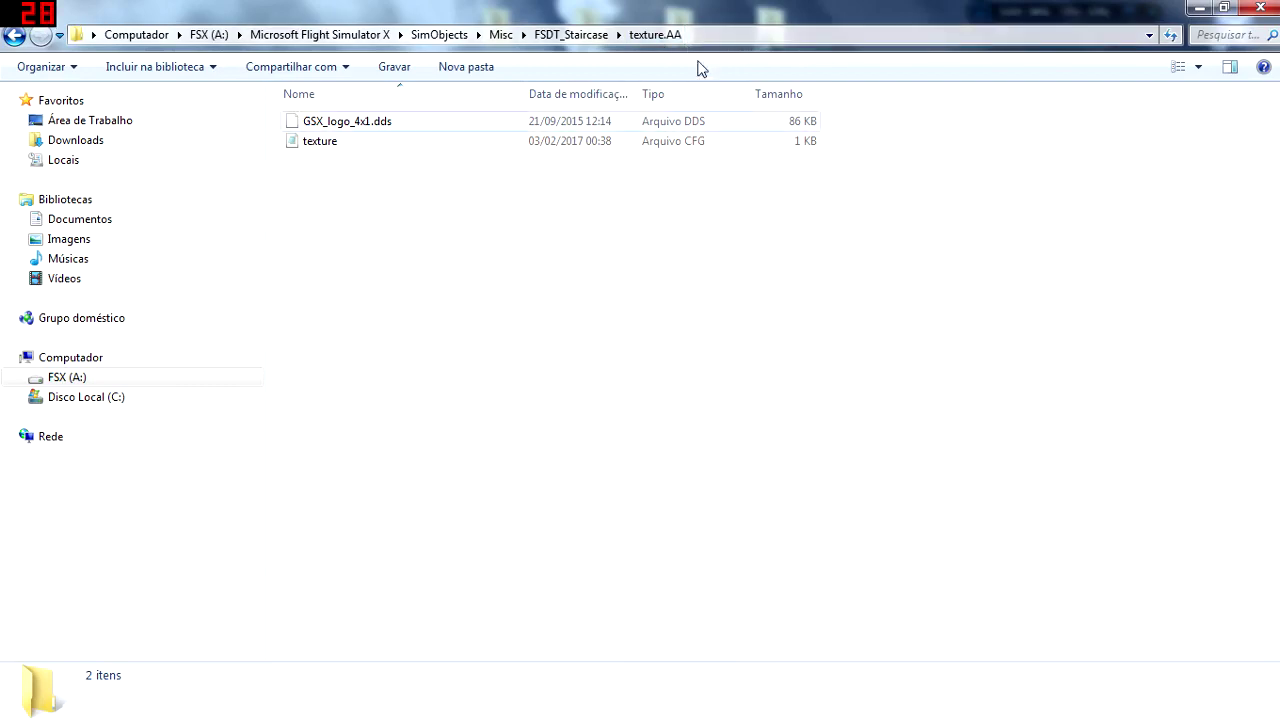
pyautogui.doubleClick(1027, 8)
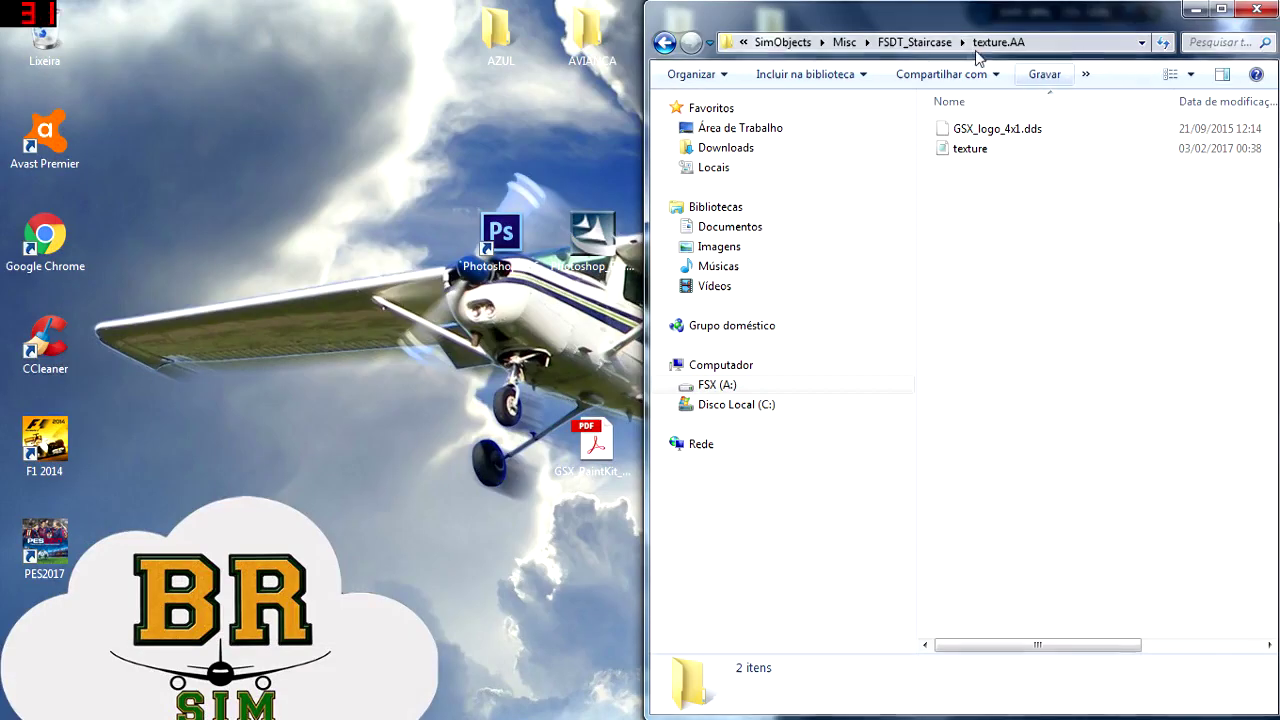
pyautogui.click(857, 43)
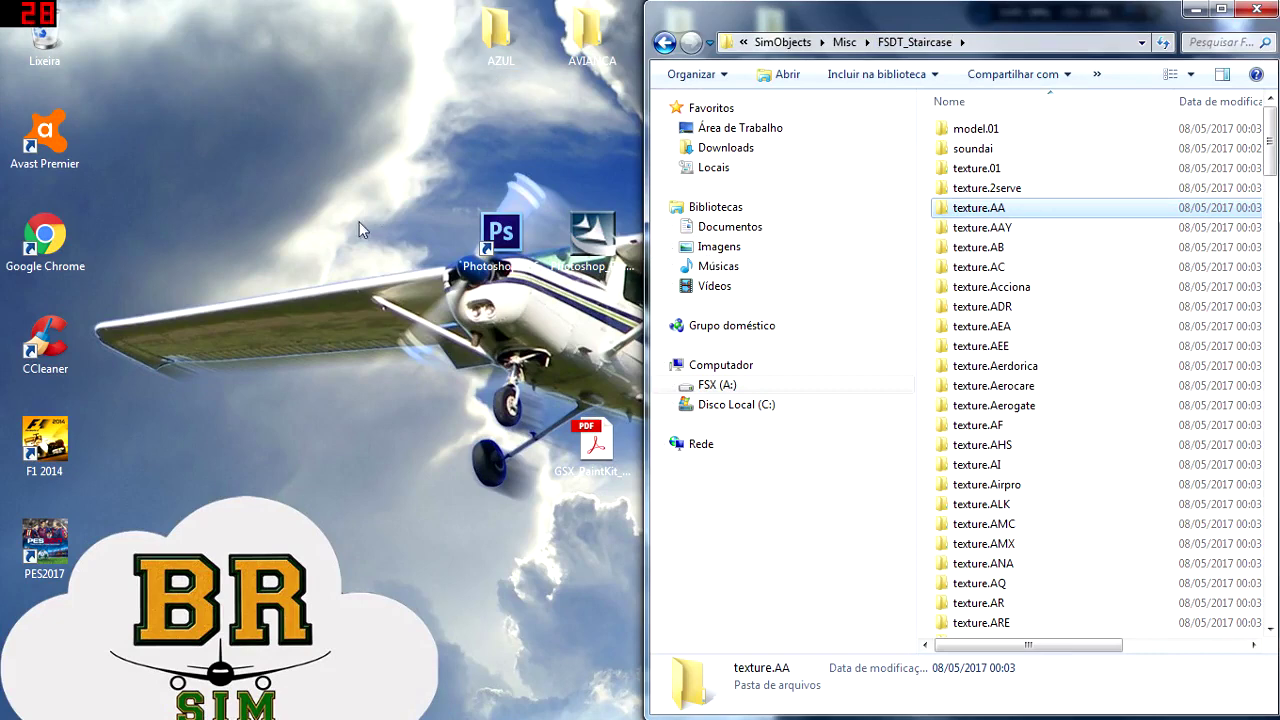
pyautogui.doubleClick(963, 212)
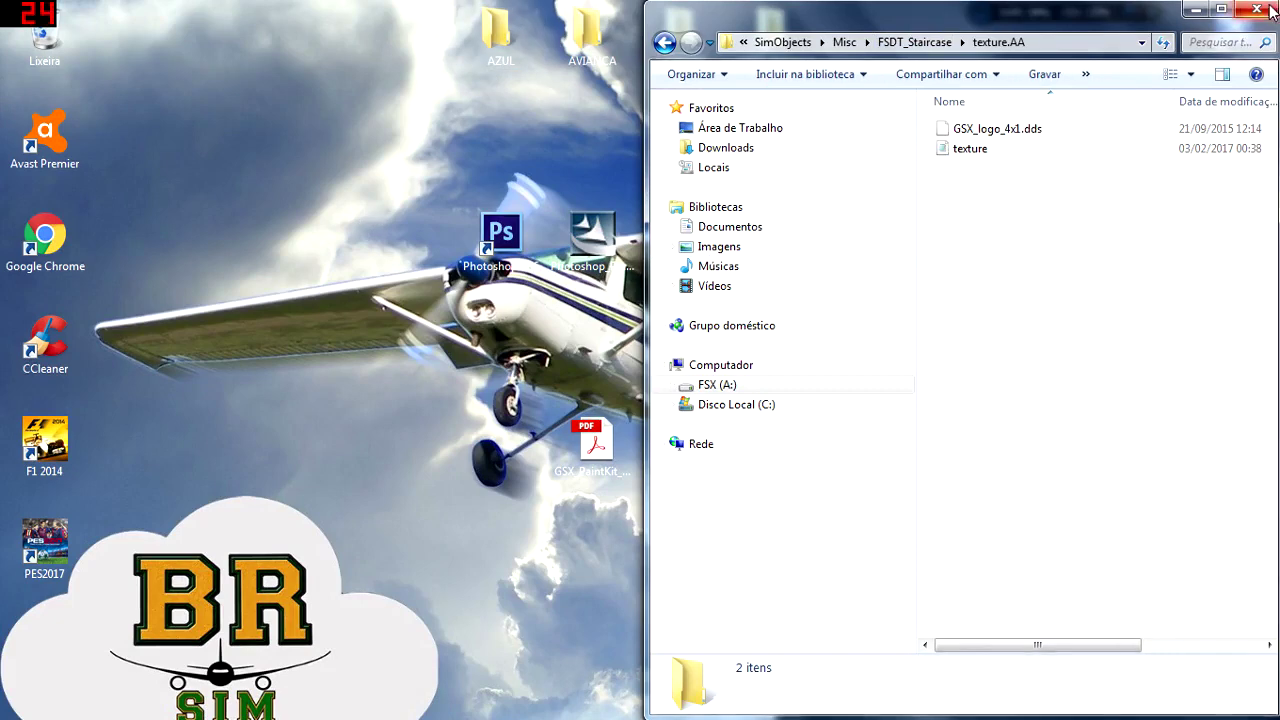
pyautogui.click(1256, 9)
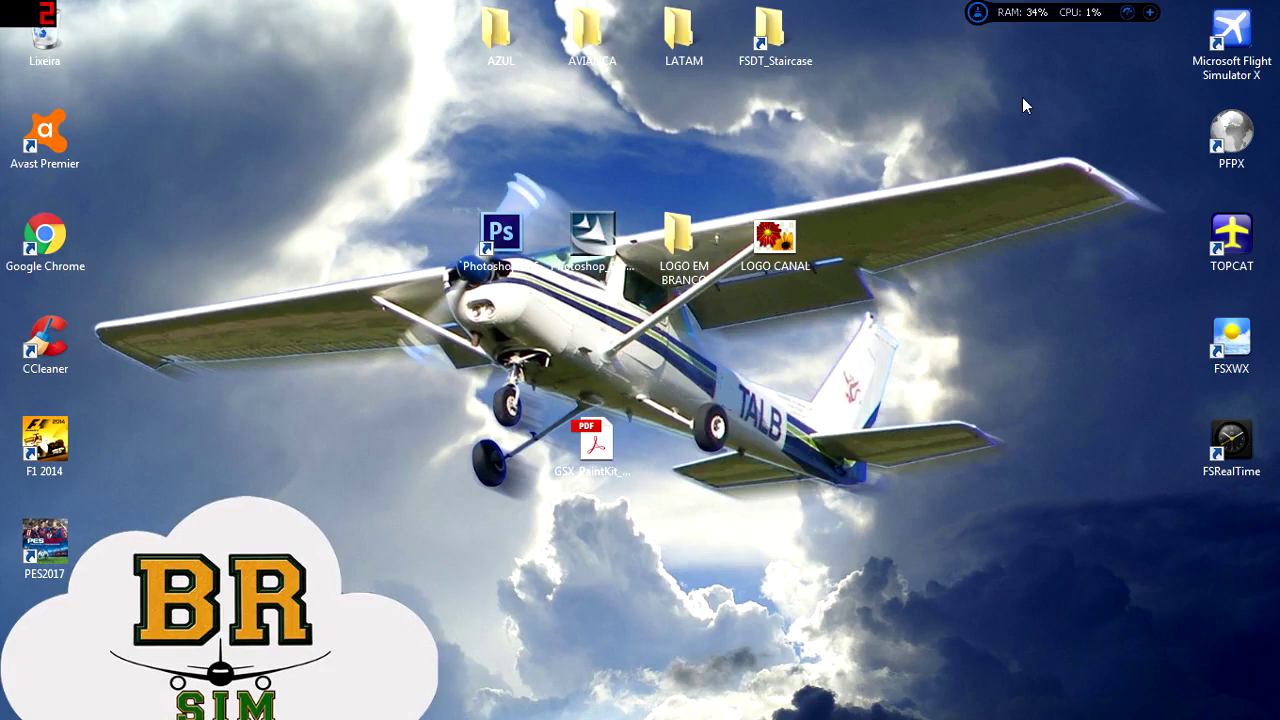
# View the LOGO CANAL image from the desktop in the photo viewer and close it
pyautogui.click(790, 238)
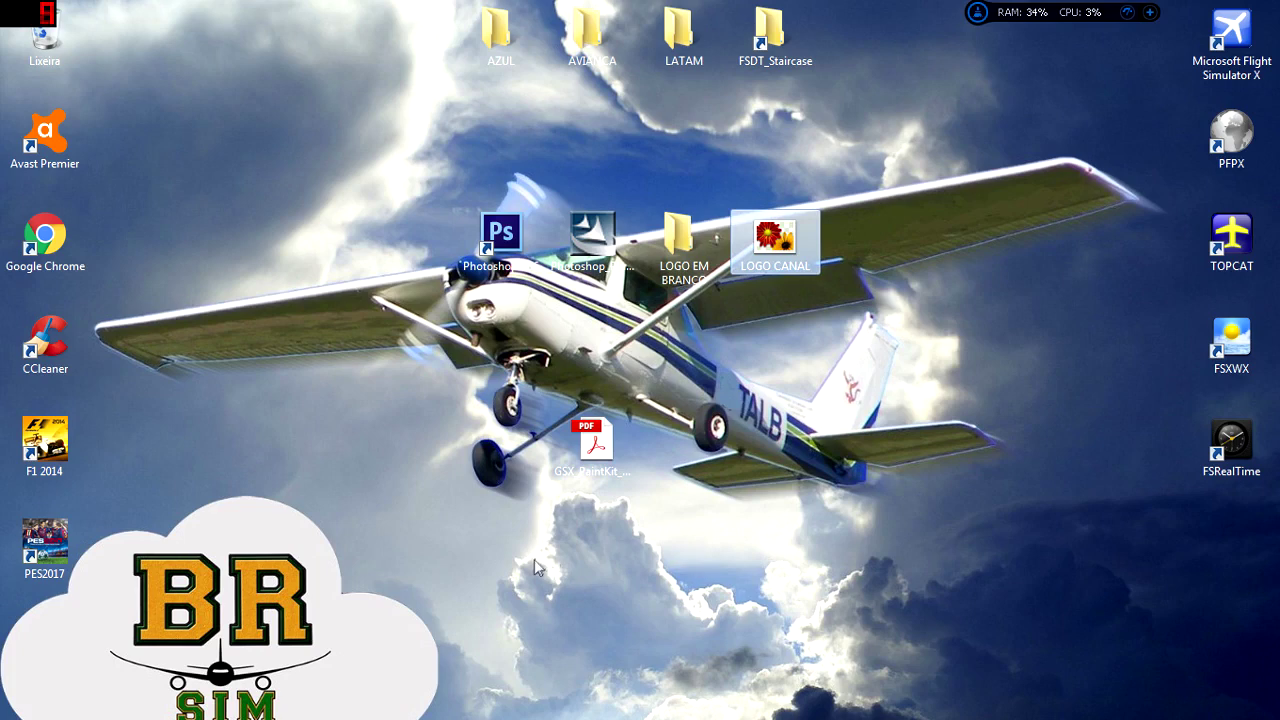
pyautogui.moveTo(296, 716)
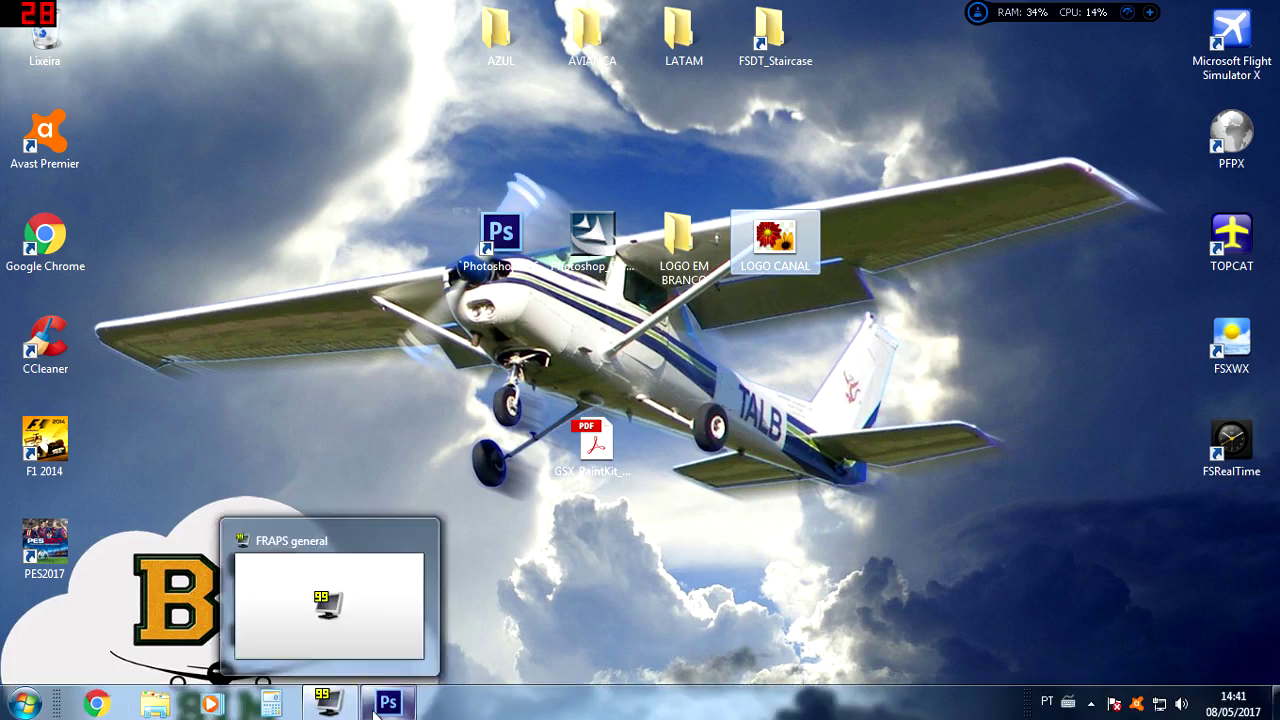
pyautogui.moveTo(388, 703)
pyautogui.click(1038, 371)
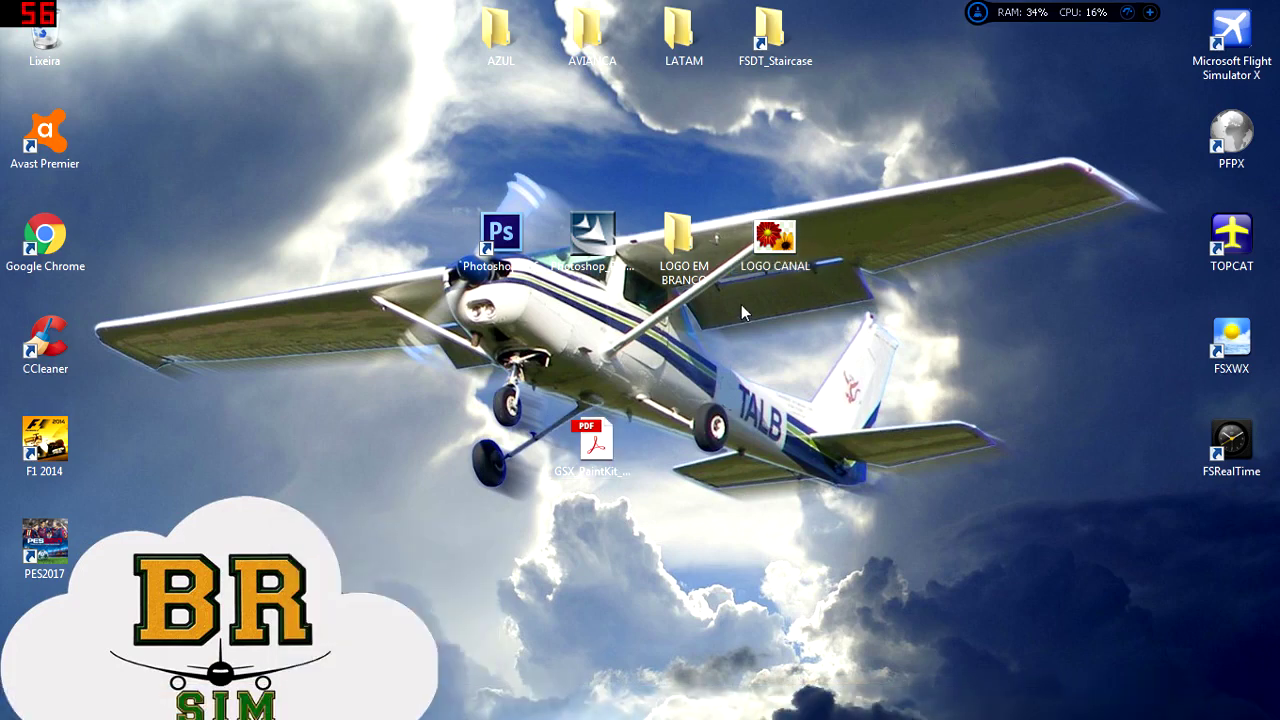
pyautogui.doubleClick(762, 264)
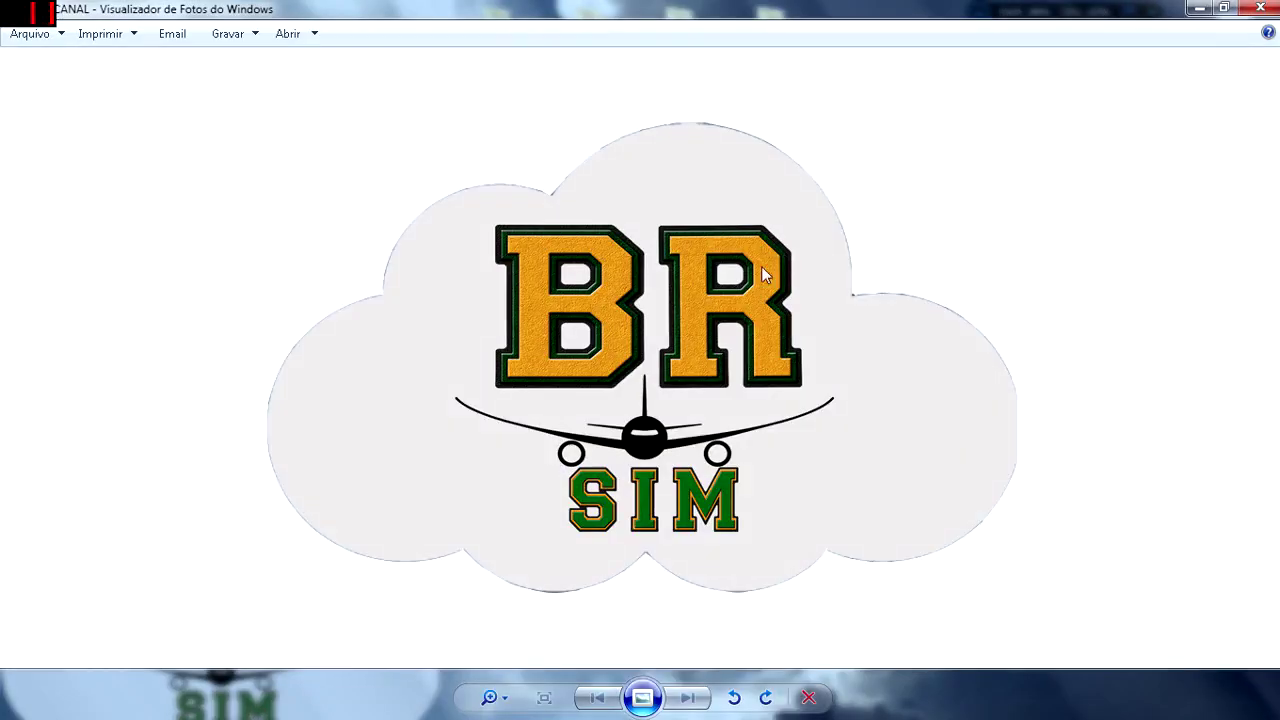
pyautogui.click(1259, 8)
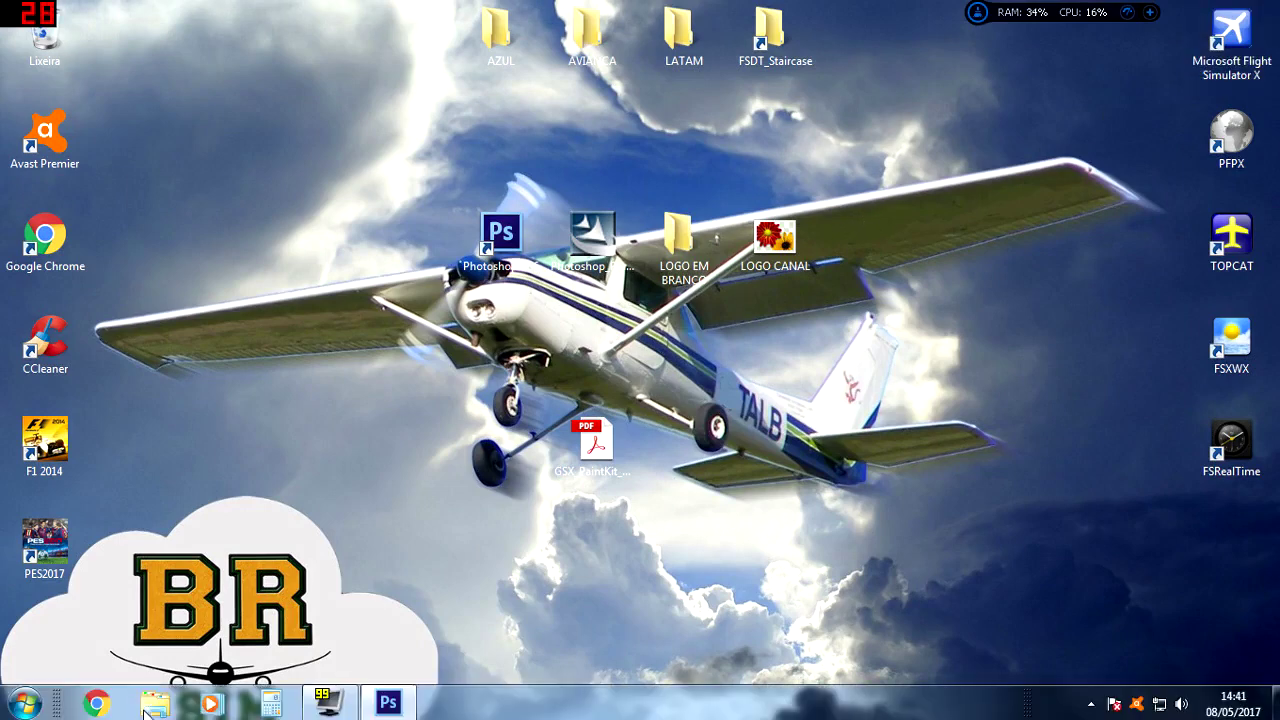
# Switch to Photoshop, maximize its window and open GSX_logo_4x1.dds from the desktop's LOGO EM BRANCO folder
pyautogui.click(388, 703)
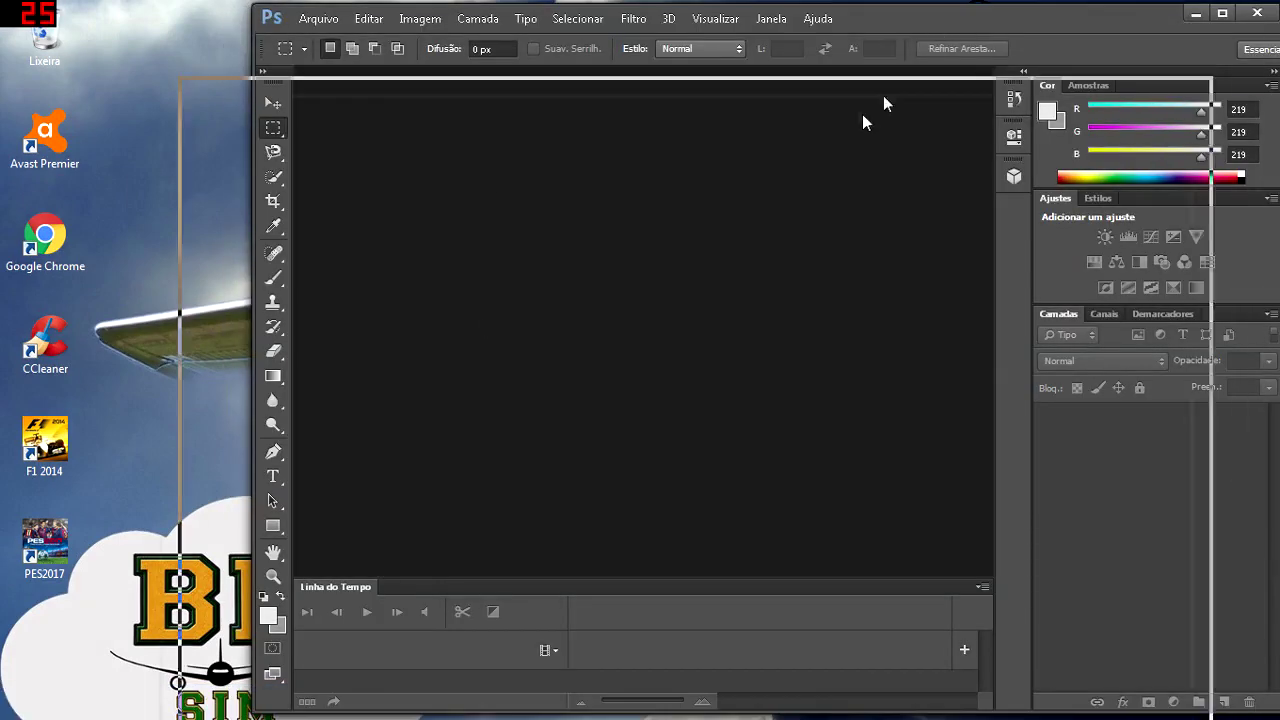
pyautogui.doubleClick(845, 8)
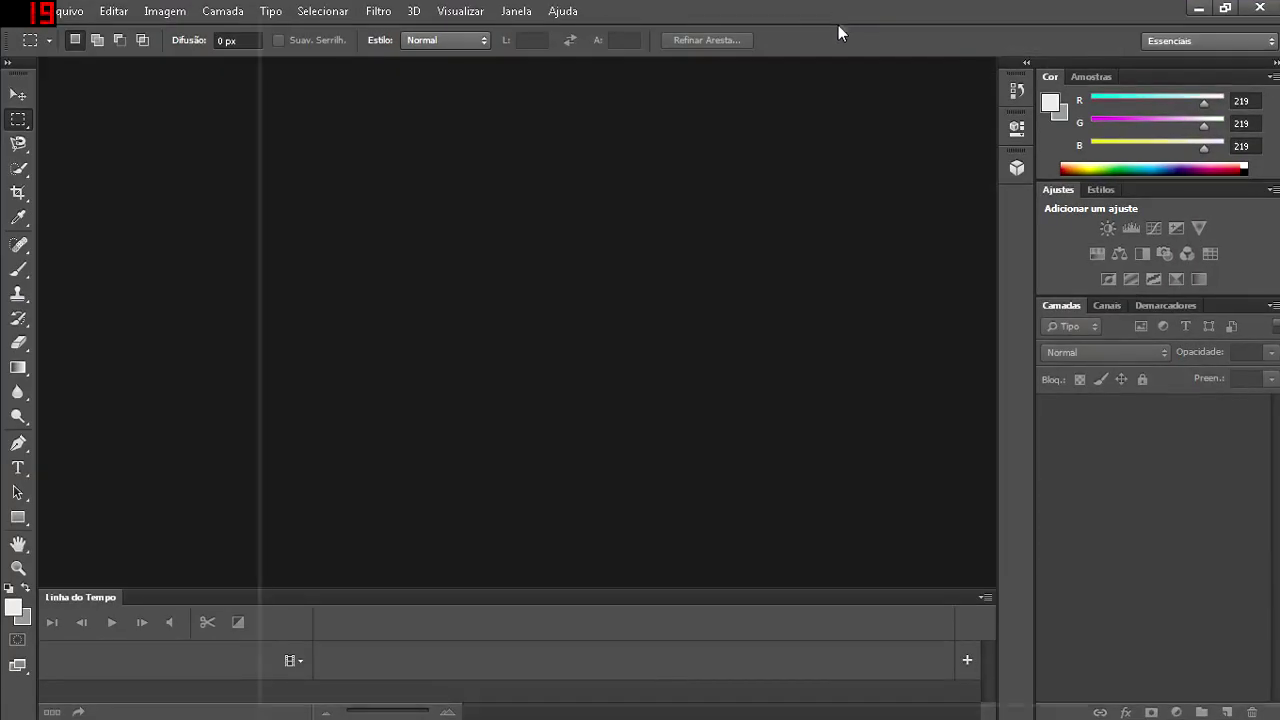
pyautogui.click(68, 11)
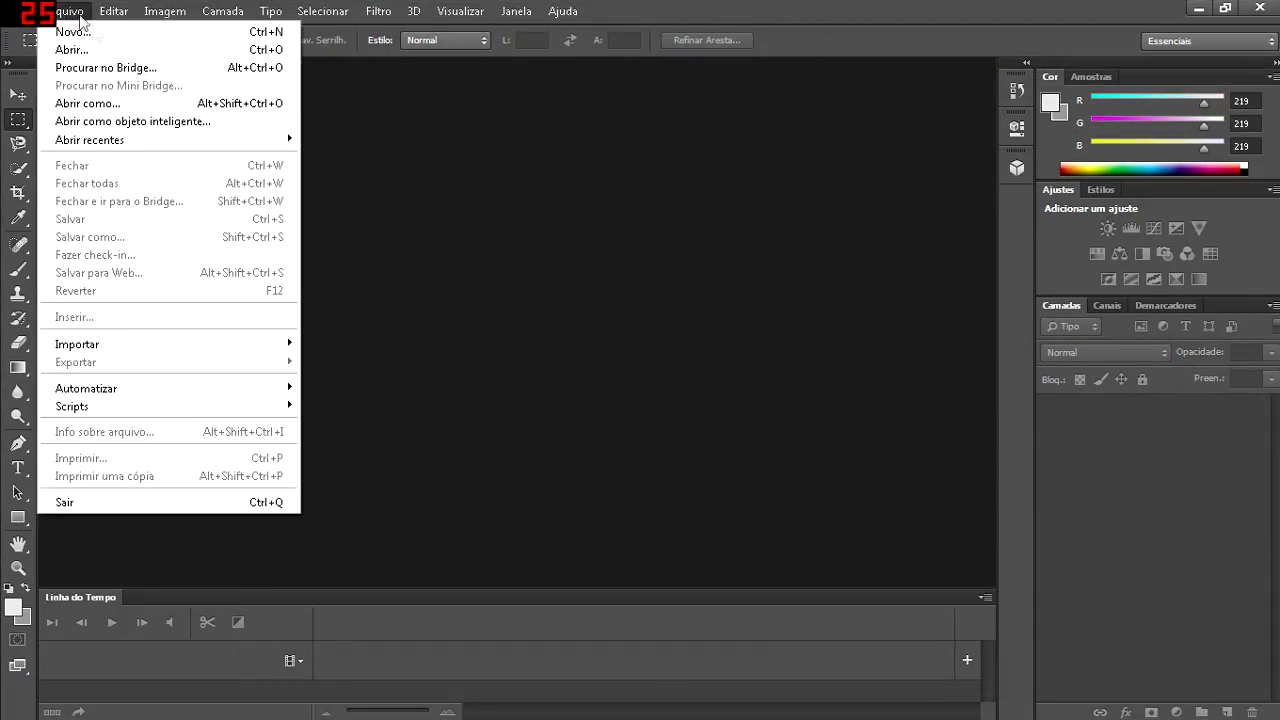
pyautogui.click(88, 50)
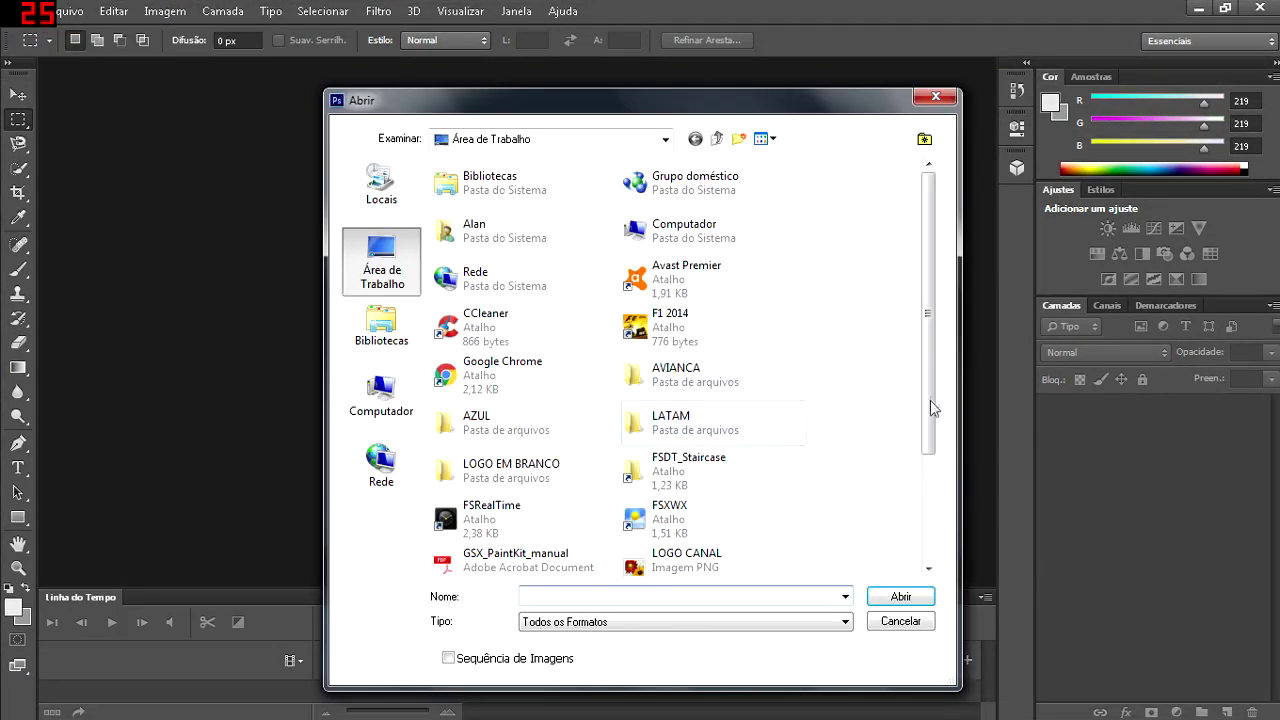
pyautogui.doubleClick(468, 470)
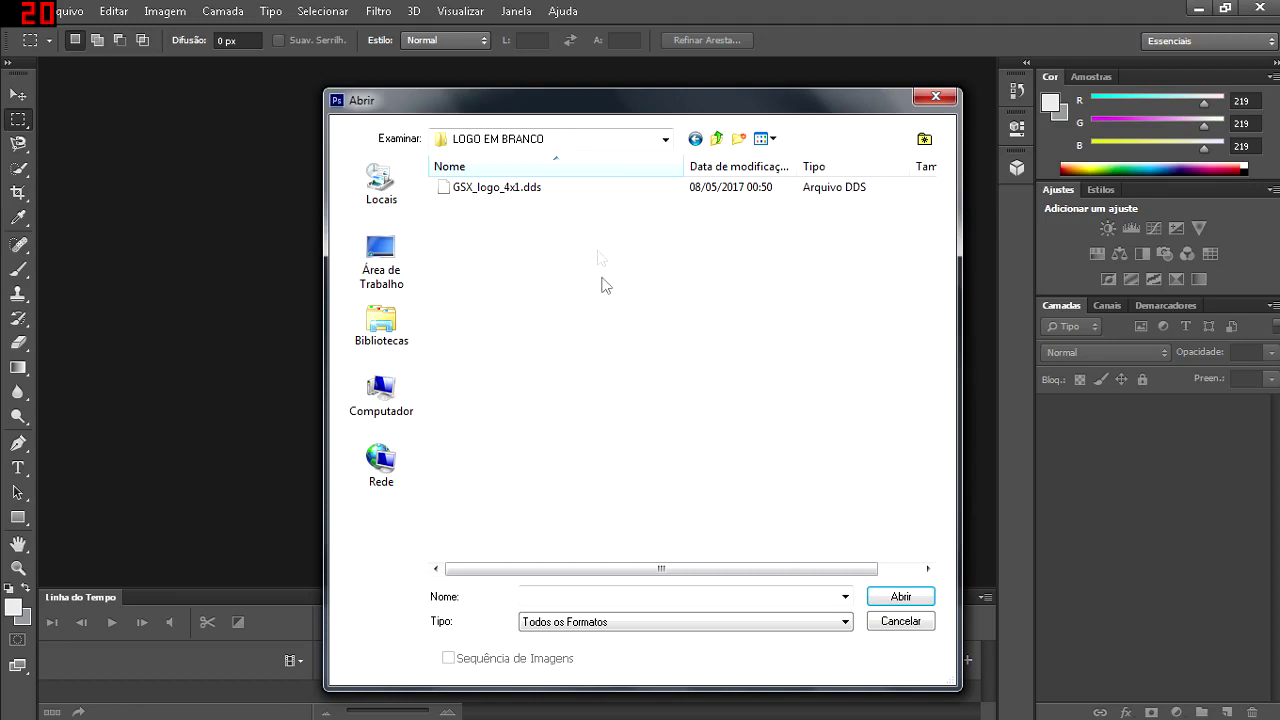
pyautogui.doubleClick(522, 187)
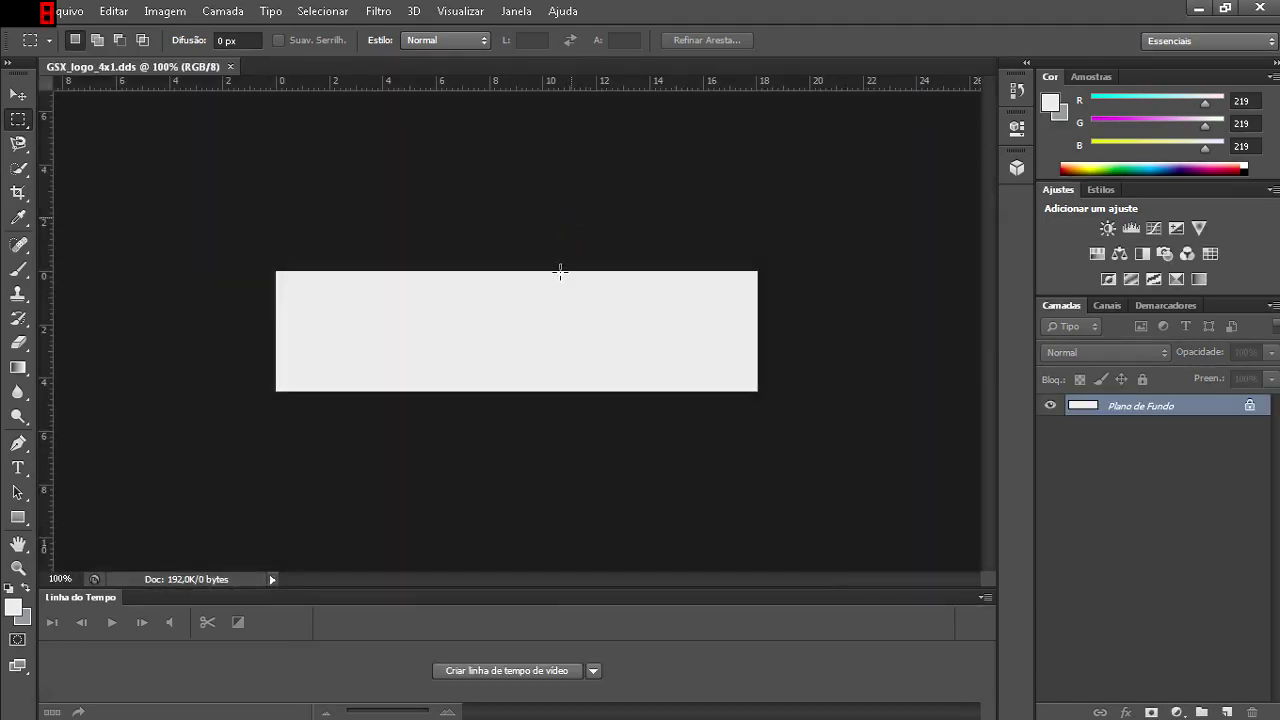
# Open the LOGO CANAL image from the desktop as a second document
pyautogui.click(74, 12)
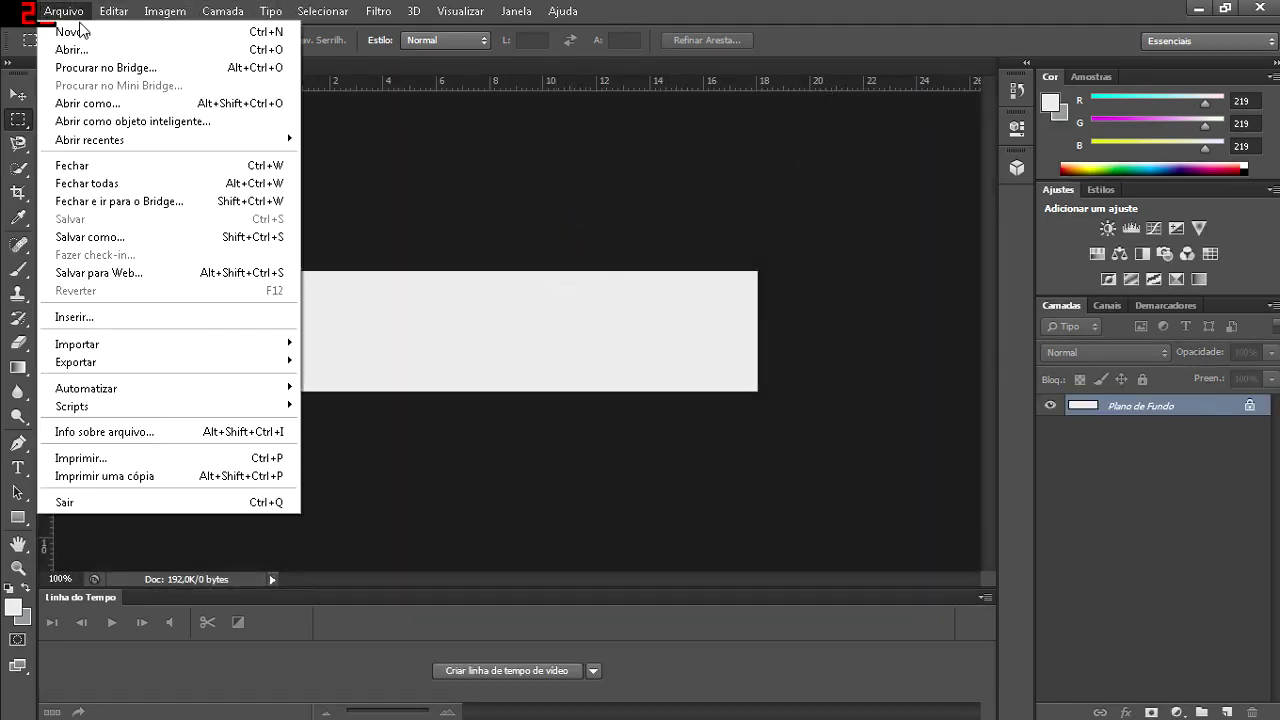
pyautogui.click(88, 48)
pyautogui.click(352, 255)
pyautogui.scroll(-3, 898, 413)
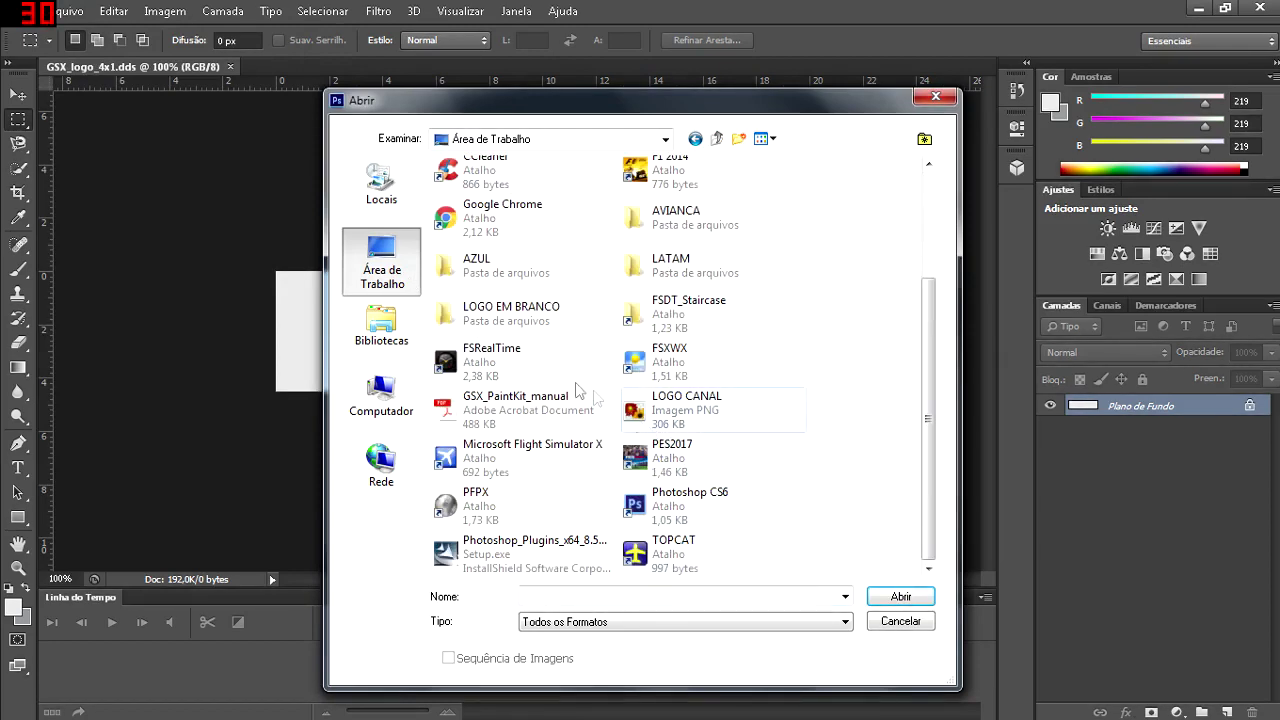
pyautogui.doubleClick(684, 410)
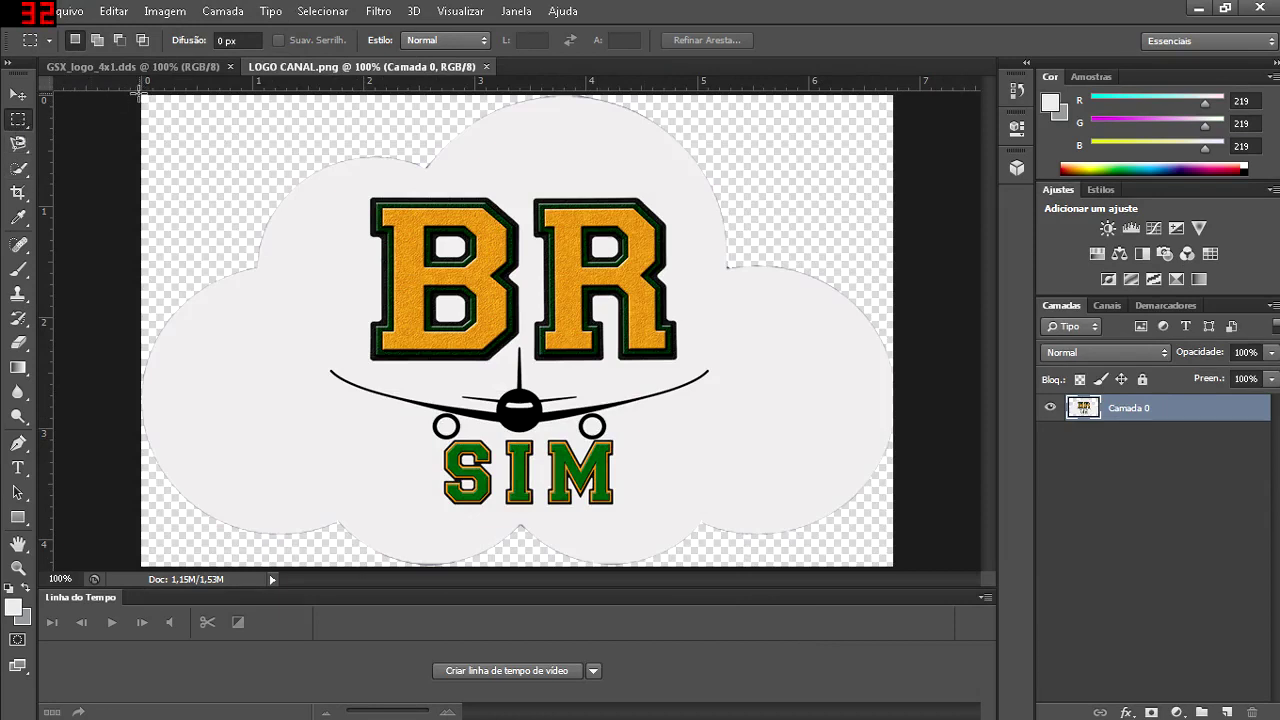
# Copy the entire LOGO CANAL image and paste it as a new layer in GSX_logo_4x1.dds
pyautogui.moveTo(141, 93); pyautogui.dragTo(894, 540)
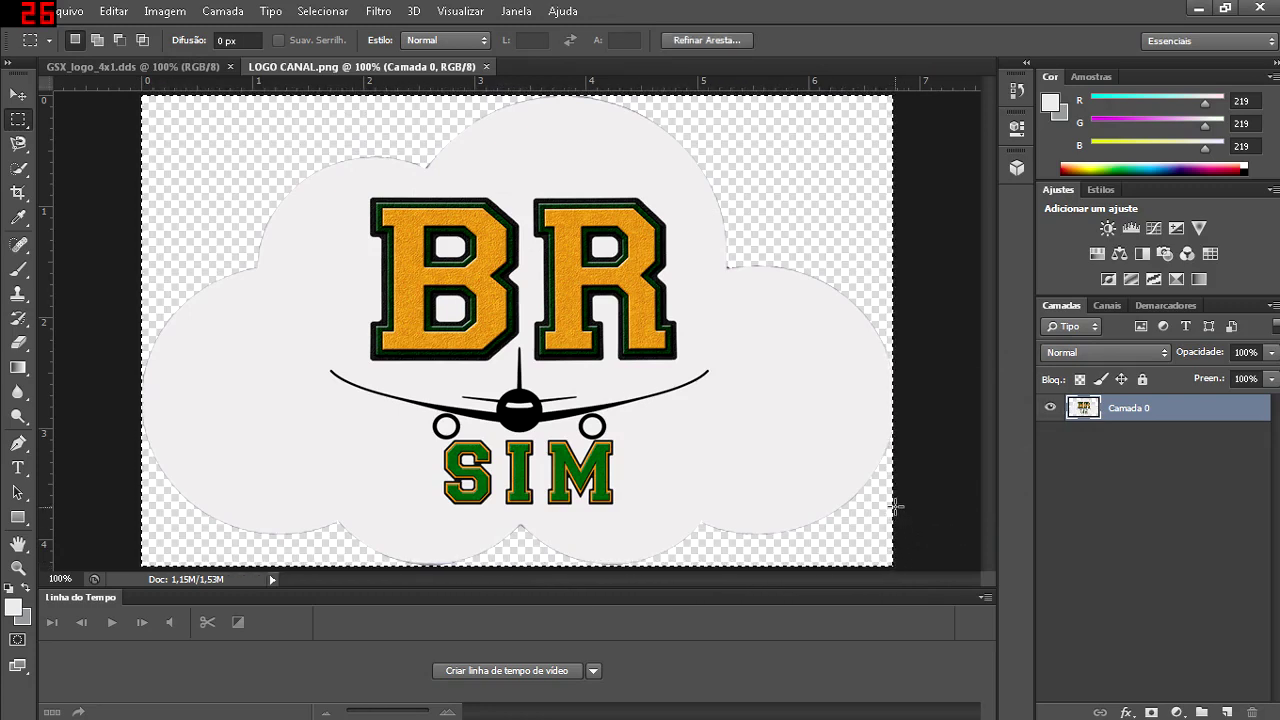
pyautogui.click(202, 63)
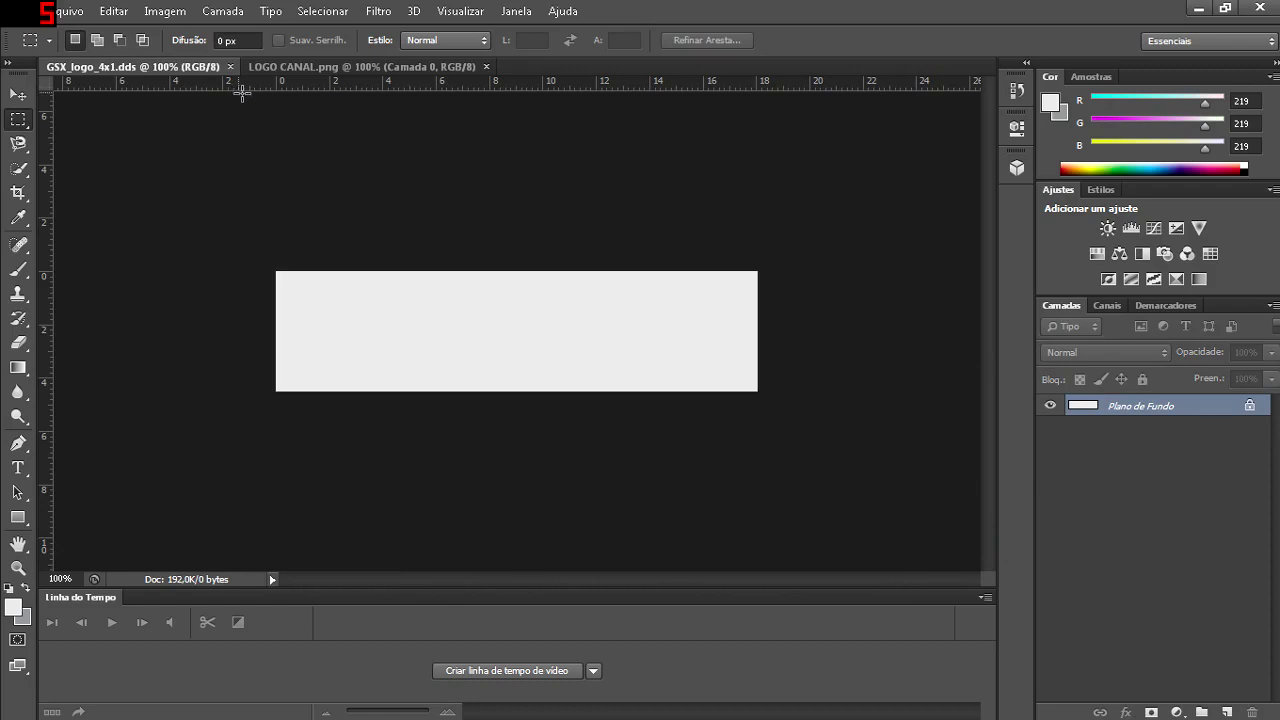
pyautogui.click(314, 70)
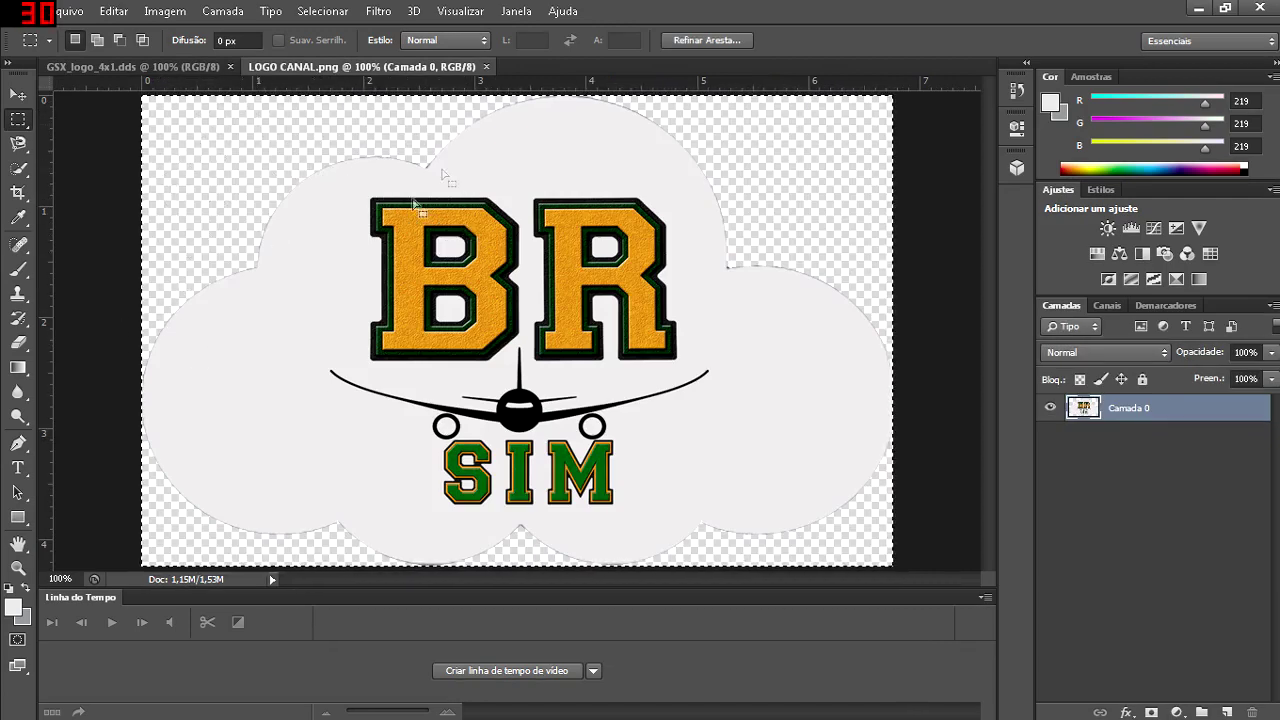
pyautogui.click(180, 66)
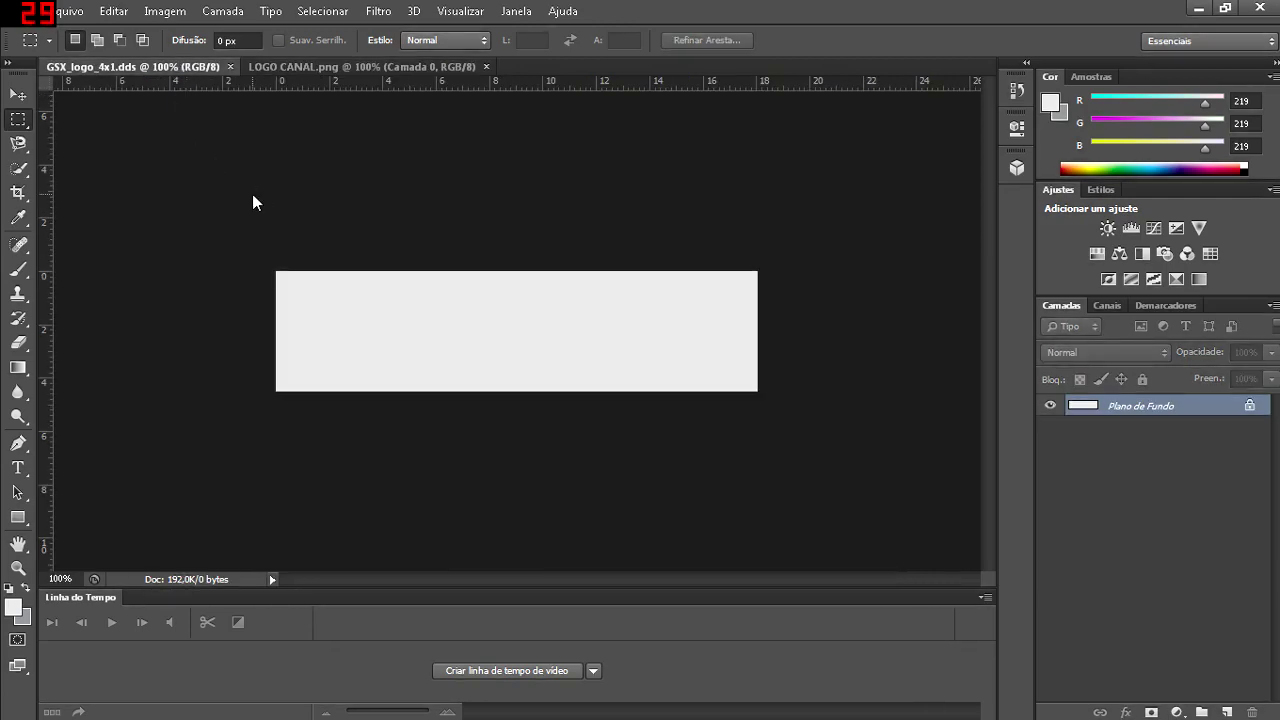
pyautogui.hotkey('ctrl', 'v')
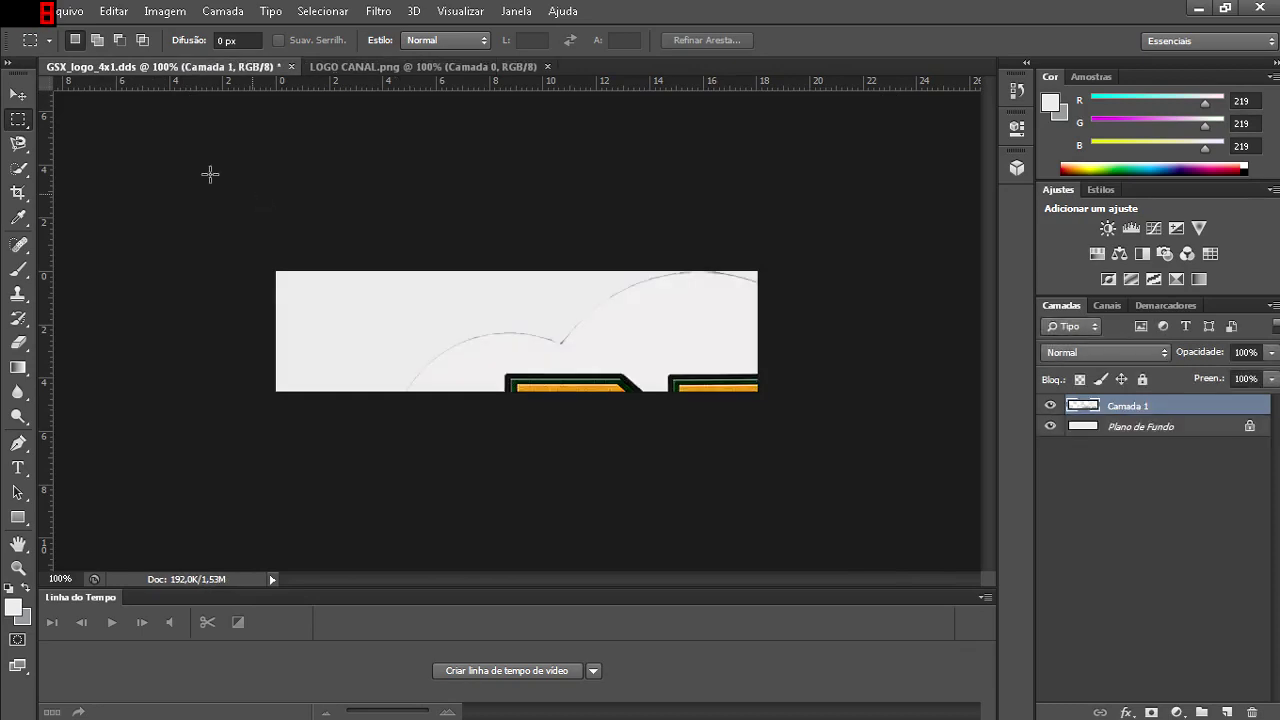
# Free-transform the pasted logo, scaling it to about 25.5% so it fits the height of the blank texture
pyautogui.click(18, 99)
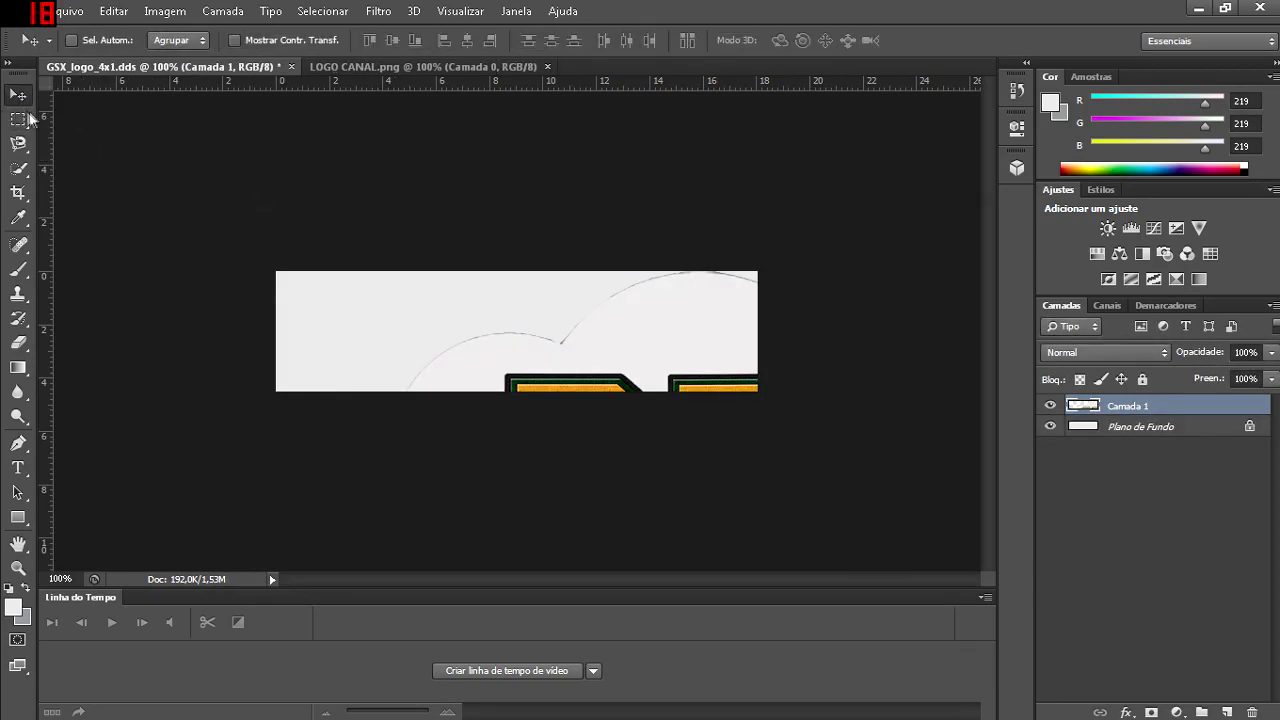
pyautogui.hotkey('ctrl', 't')
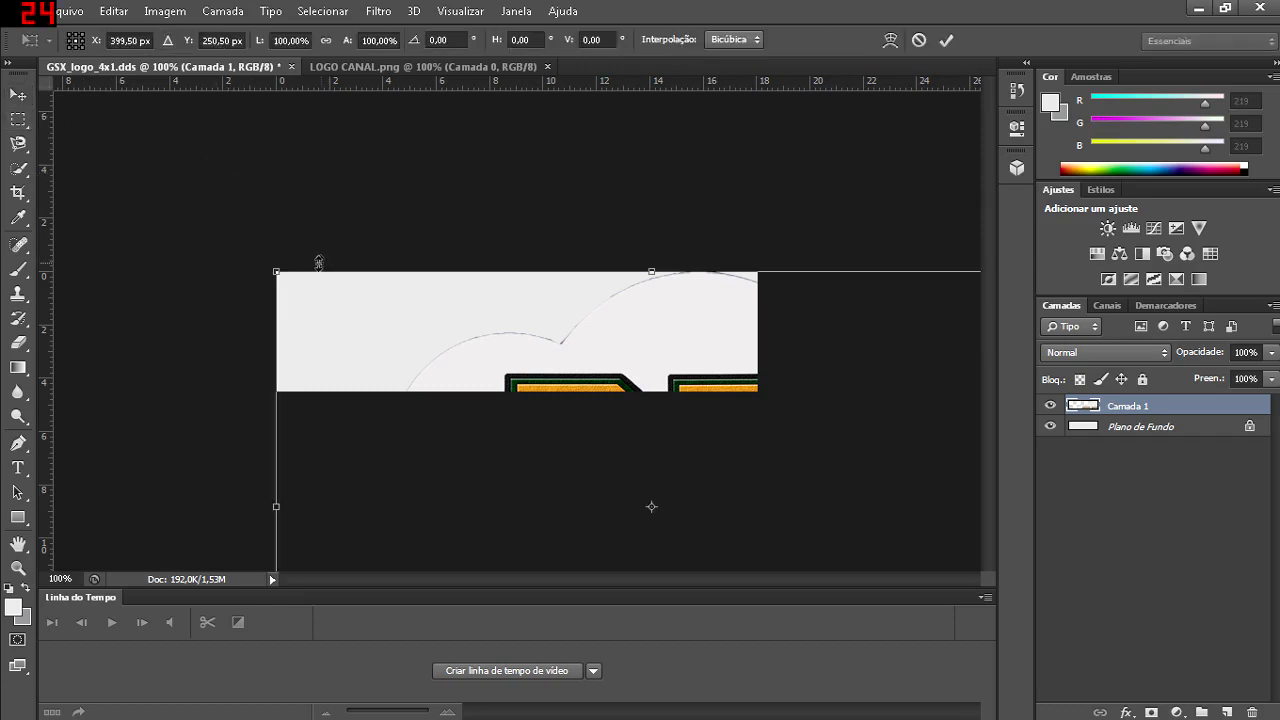
pyautogui.moveTo(460, 337); pyautogui.dragTo(364, 194)
pyautogui.moveTo(179, 127); pyautogui.dragTo(421, 271)
# Center the scaled logo on the texture, placing it at X 259 px and Y 64 px
pyautogui.moveTo(571, 321); pyautogui.dragTo(566, 322)
pyautogui.press('Right')
pyautogui.press('Right')
pyautogui.press('Right')
pyautogui.press('Right')
pyautogui.press('Right')
pyautogui.press('Right')
pyautogui.press('Right')
pyautogui.press('Right')
pyautogui.press('Right')
pyautogui.press('Right')
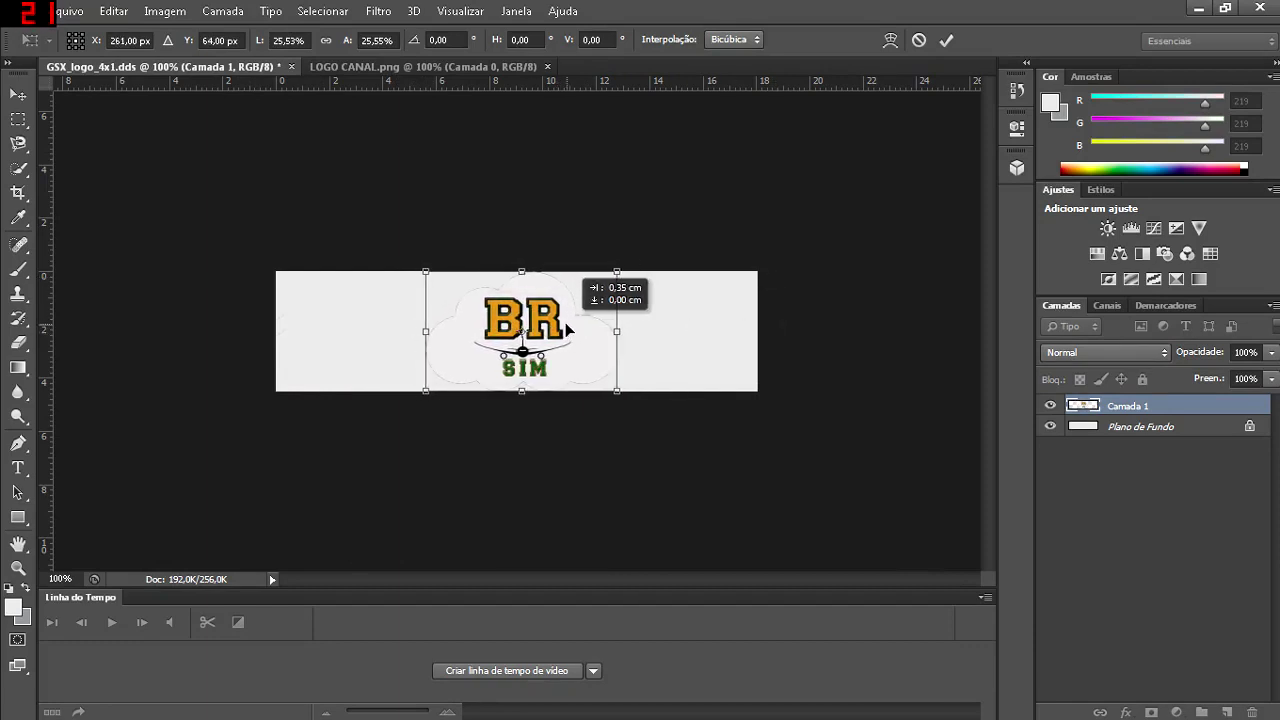
pyautogui.press('Left')
pyautogui.press('Left')
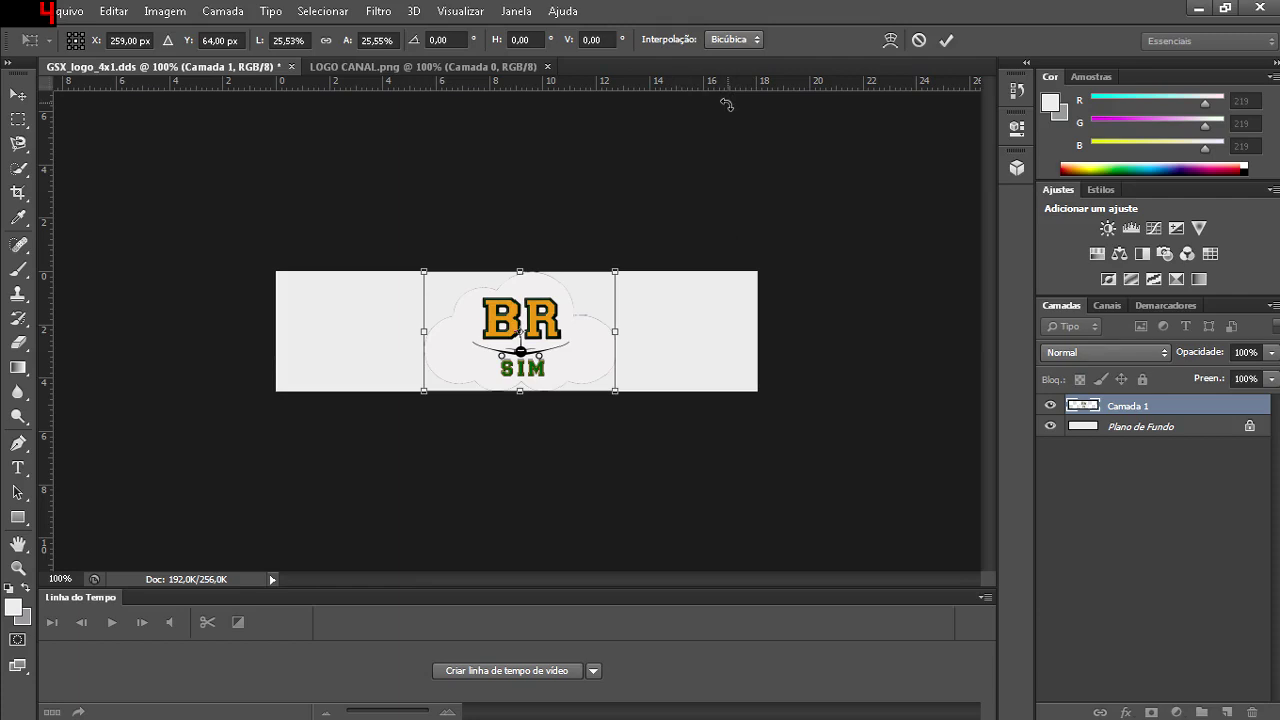
# Rotate the logo about 180° and mirror it with a width of about 27%, then apply the transform
pyautogui.moveTo(733, 117); pyautogui.dragTo(668, 448)
pyautogui.moveTo(728, 305); pyautogui.dragTo(660, 245)
pyautogui.moveTo(642, 165); pyautogui.dragTo(408, 492)
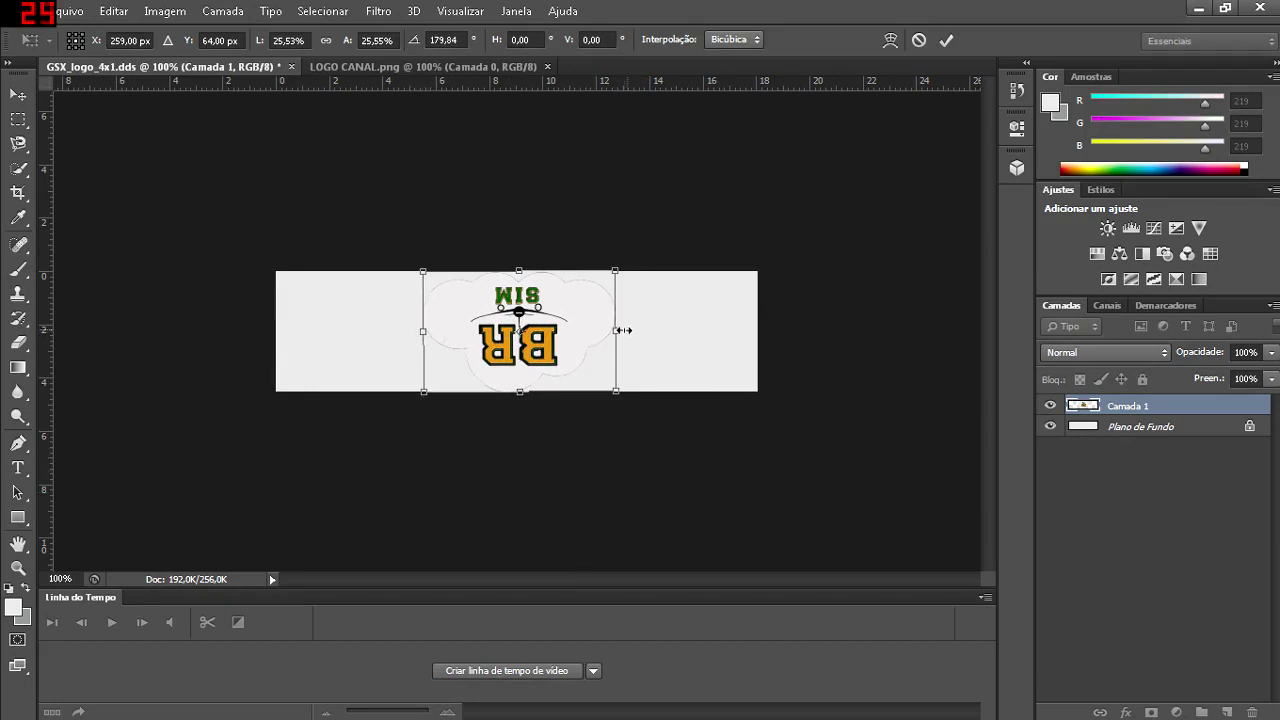
pyautogui.moveTo(426, 330); pyautogui.dragTo(577, 343)
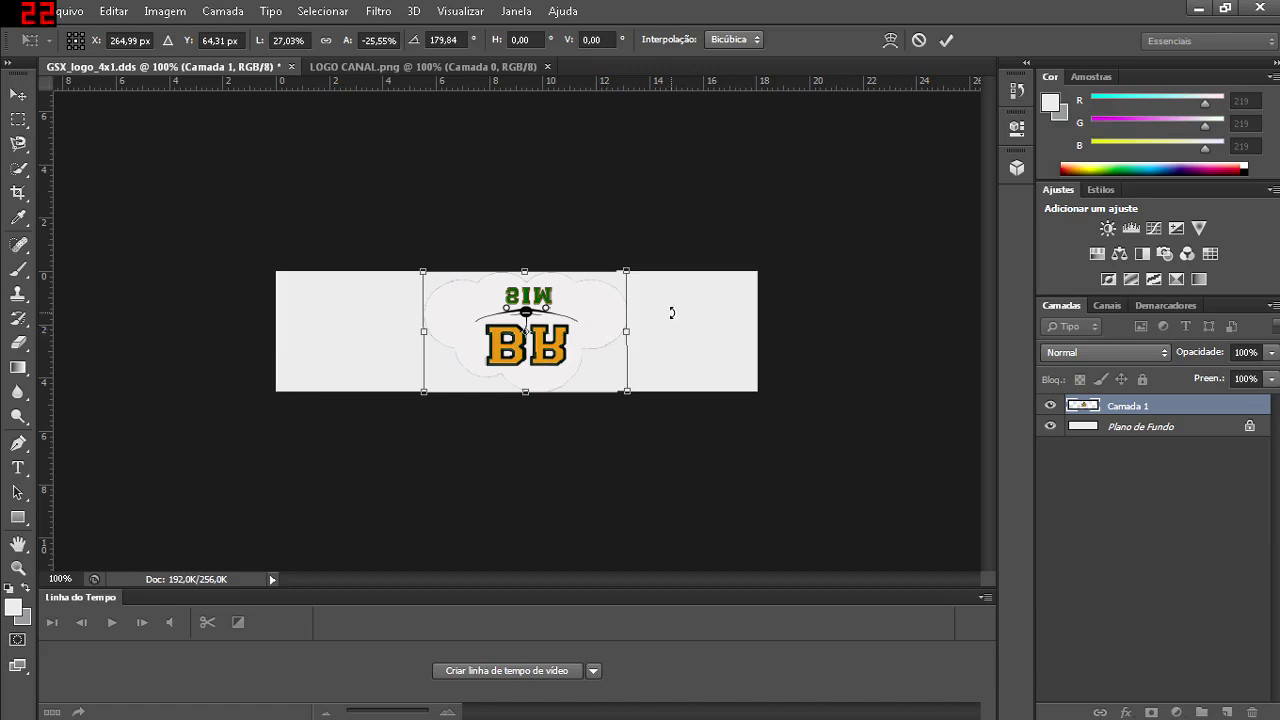
pyautogui.press('Return')
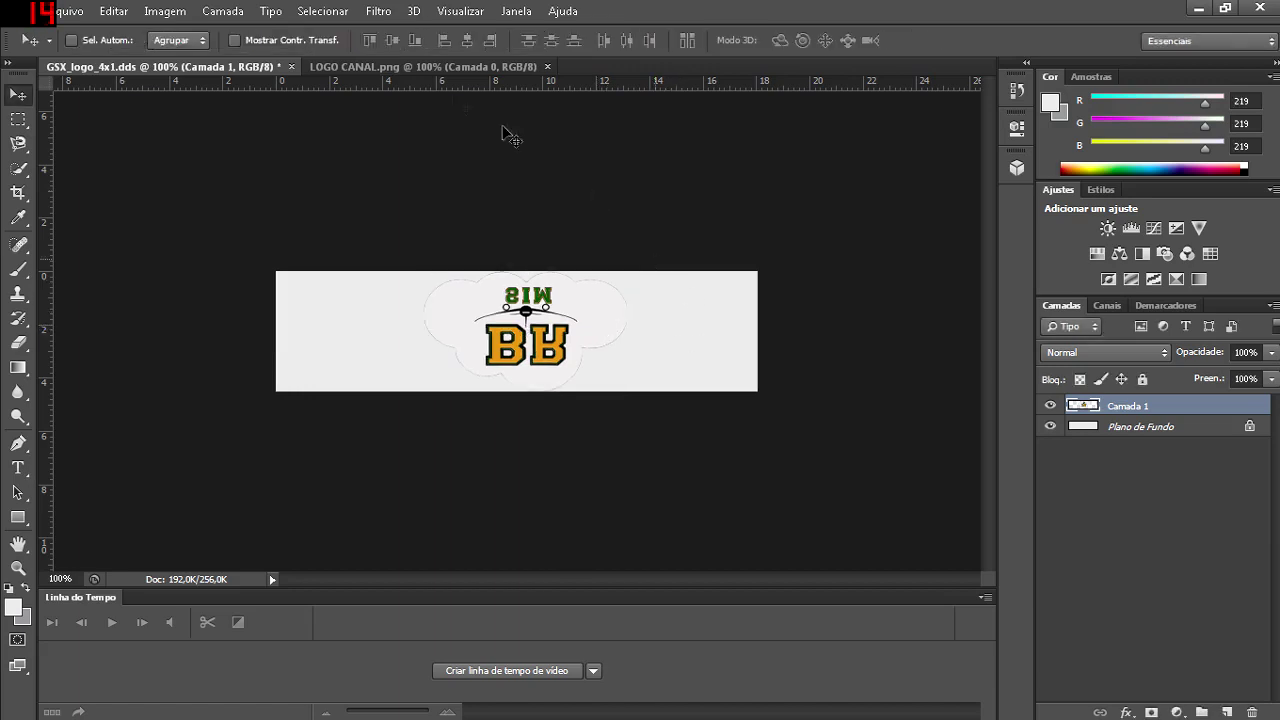
# Close the LOGO CANAL document and save the texture to the desktop as GSX_logo_4x1.dds in D3D/DDS format
pyautogui.click(413, 64)
pyautogui.click(547, 66)
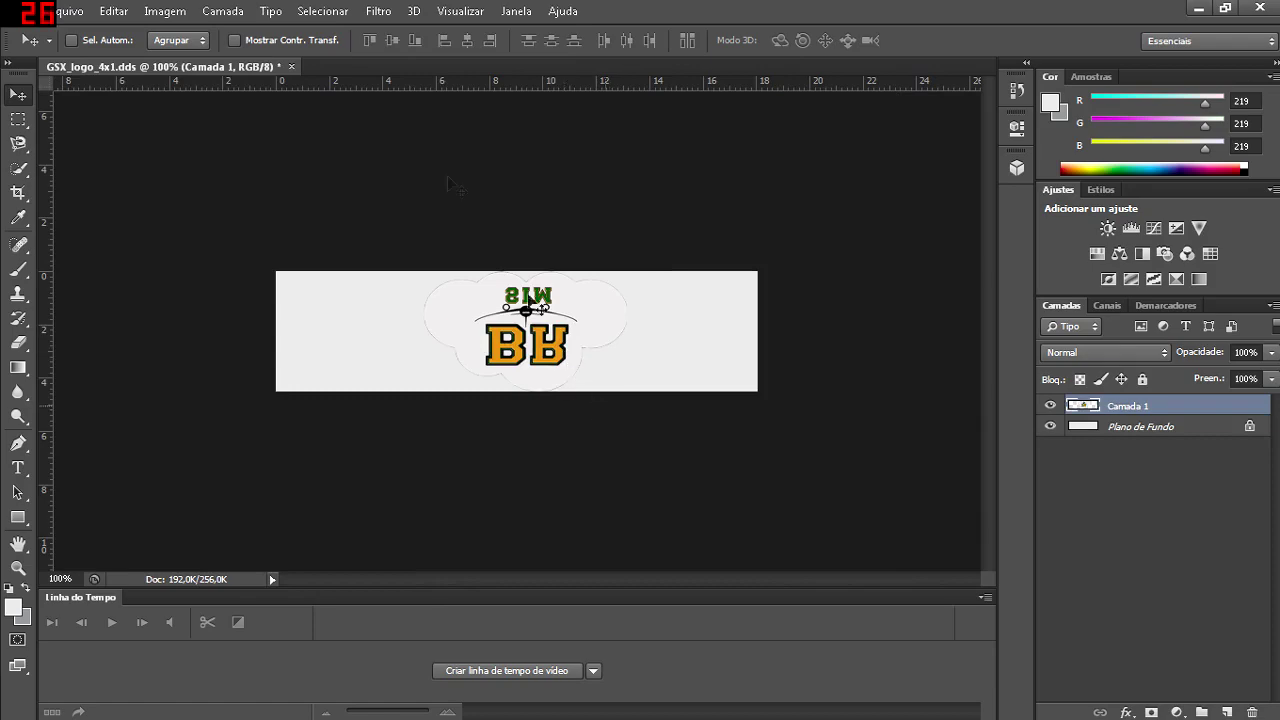
pyautogui.click(78, 12)
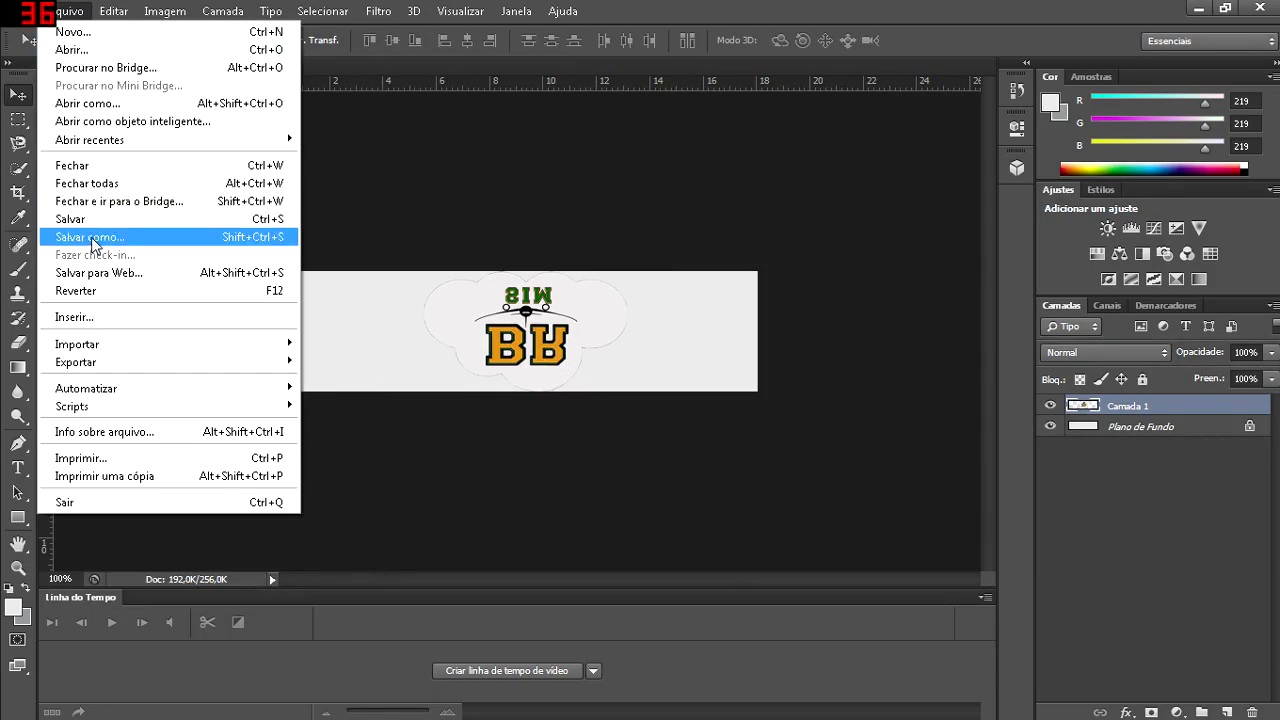
pyautogui.click(91, 237)
pyautogui.click(390, 245)
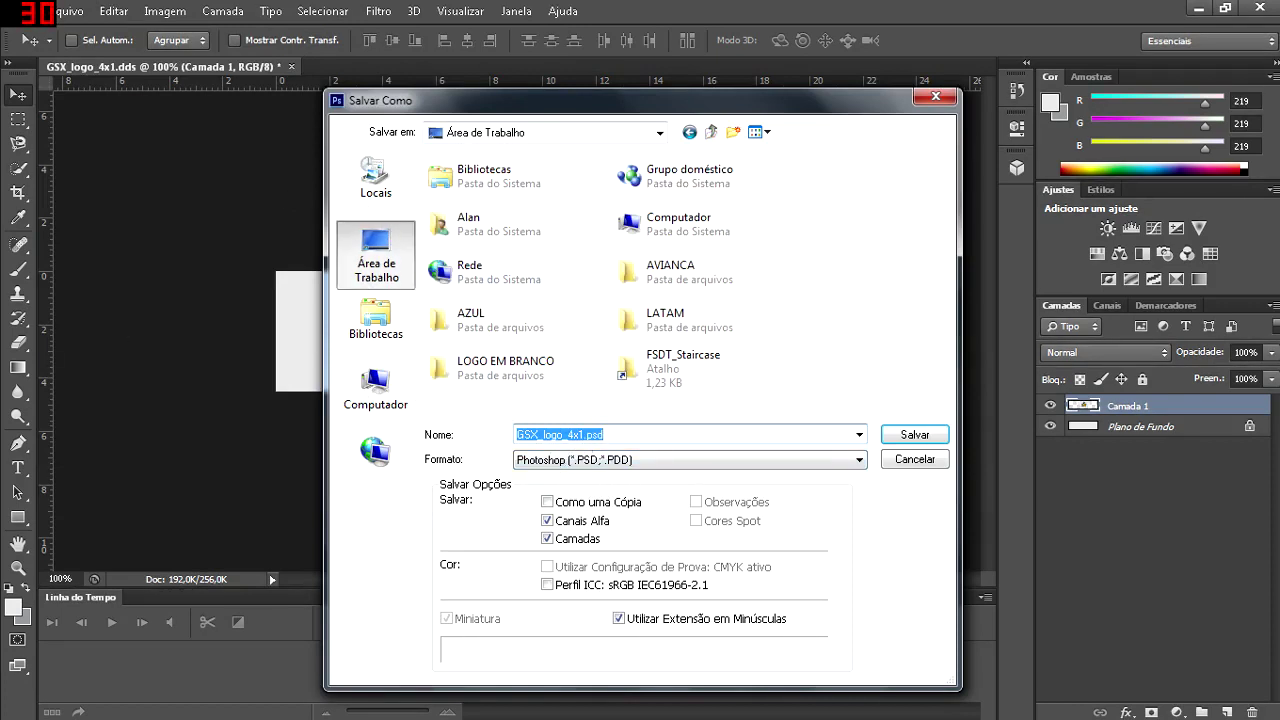
pyautogui.click(601, 434)
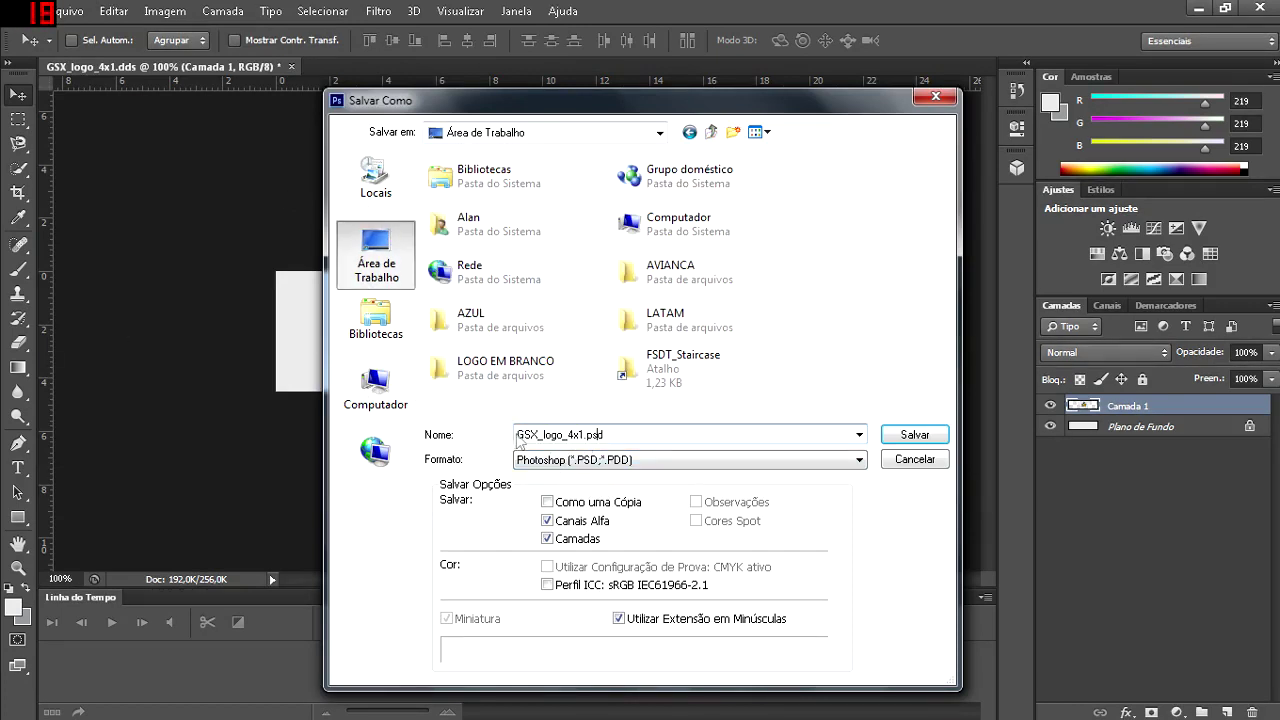
pyautogui.moveTo(517, 434); pyautogui.dragTo(594, 435)
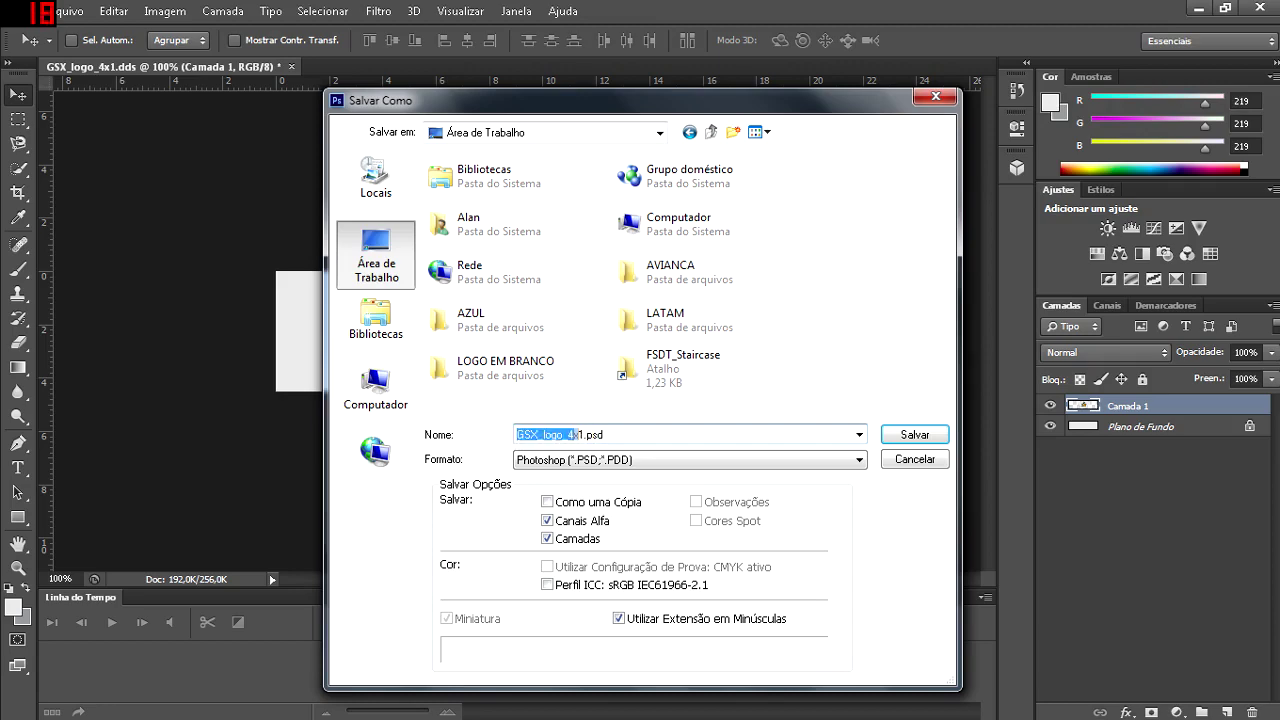
pyautogui.click(581, 461)
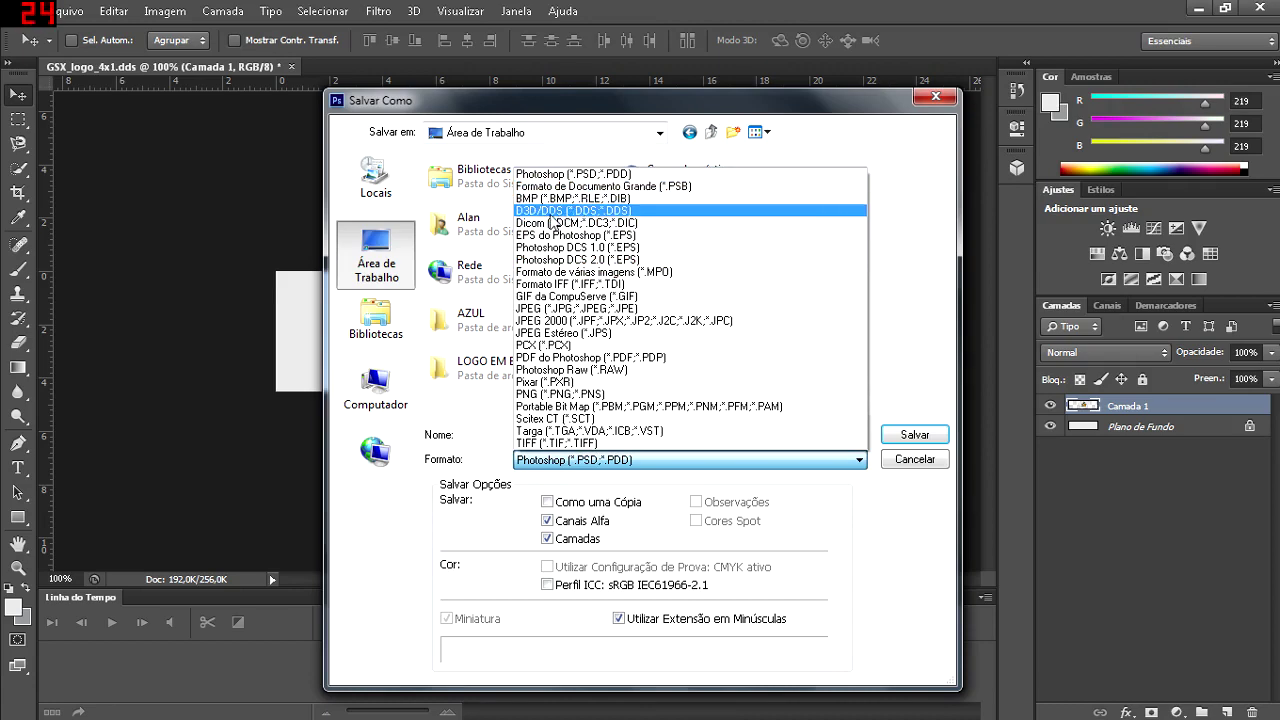
pyautogui.click(571, 222)
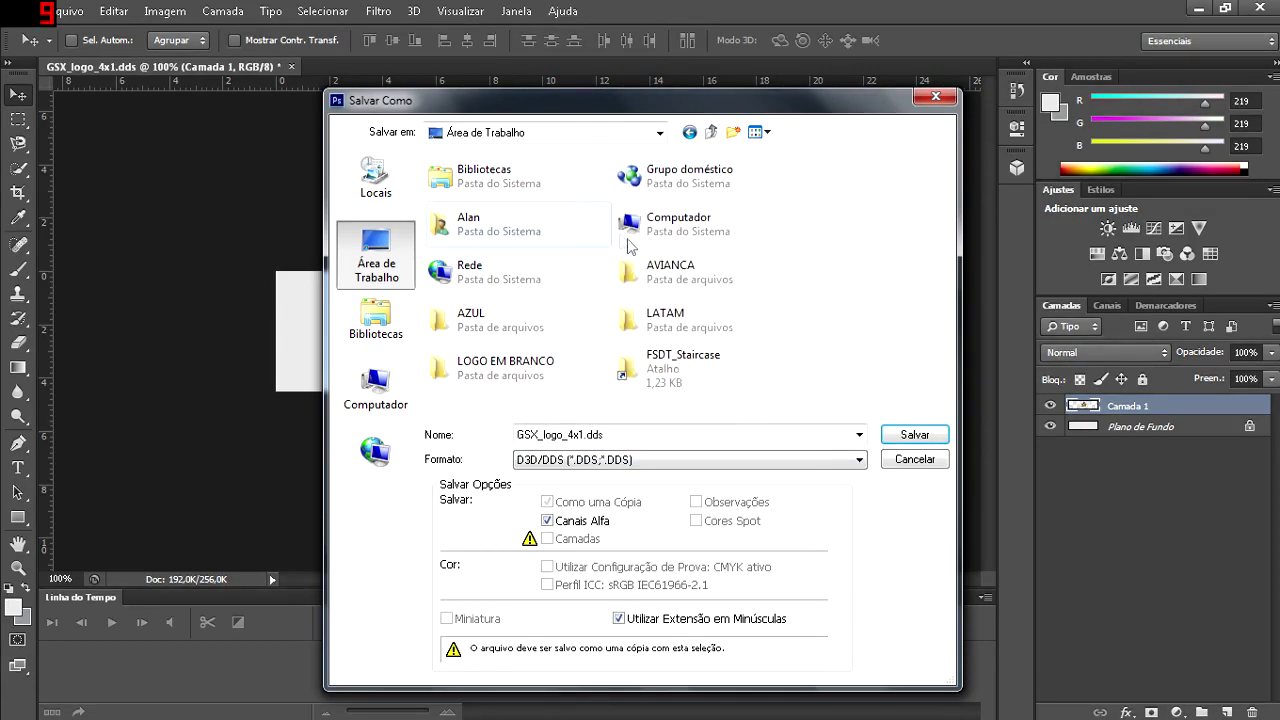
pyautogui.click(912, 435)
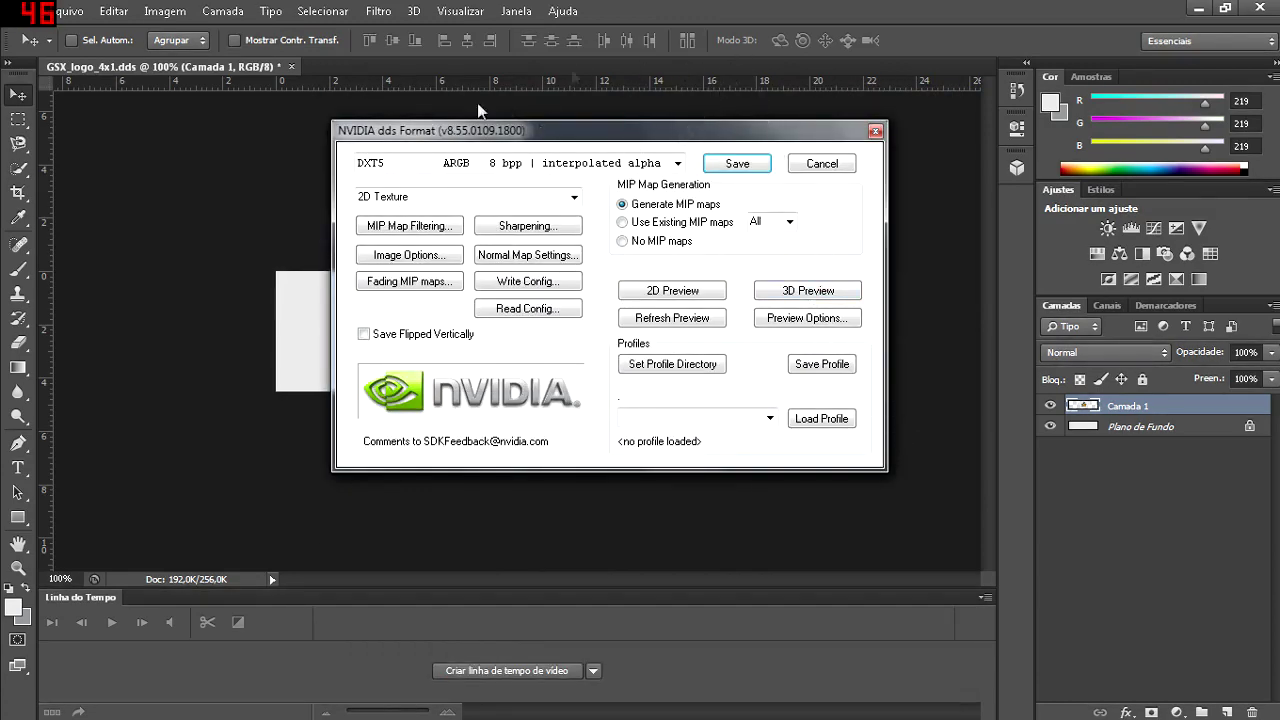
# Finish the DDS export with DXT5 ARGB 8 bpp interpolated alpha and exit Photoshop without saving the document changes
pyautogui.click(679, 163)
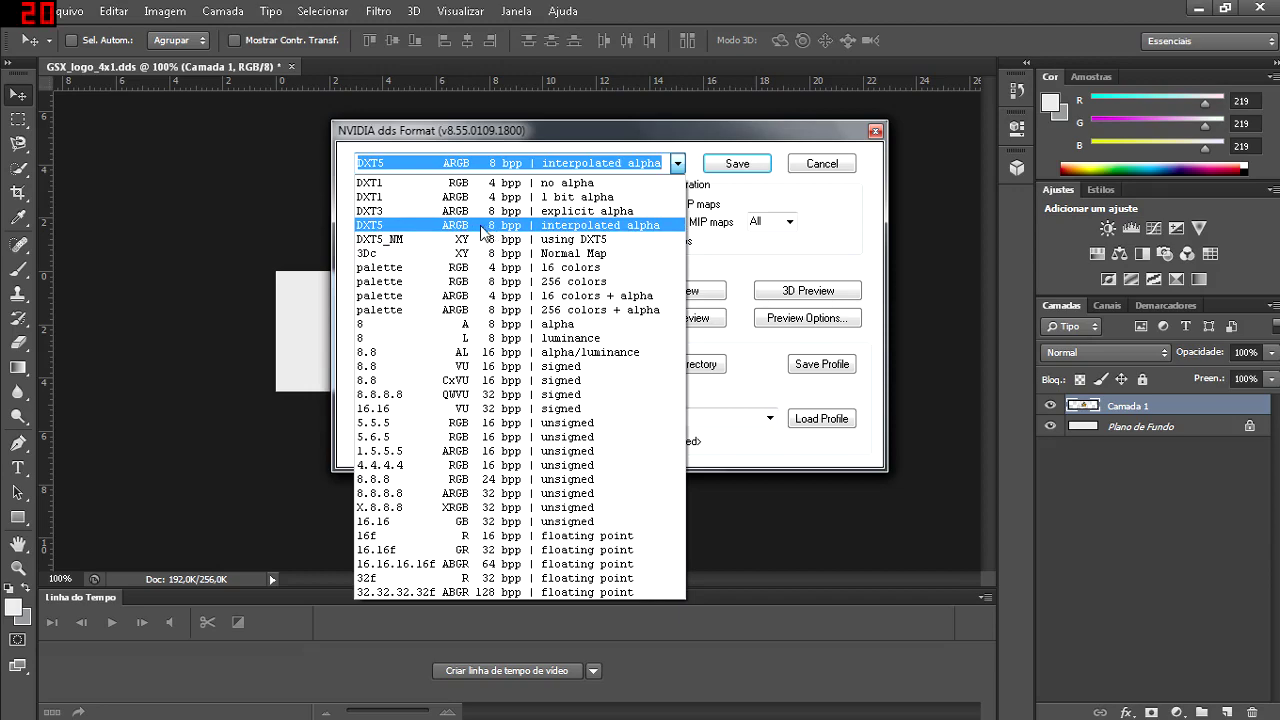
pyautogui.click(560, 228)
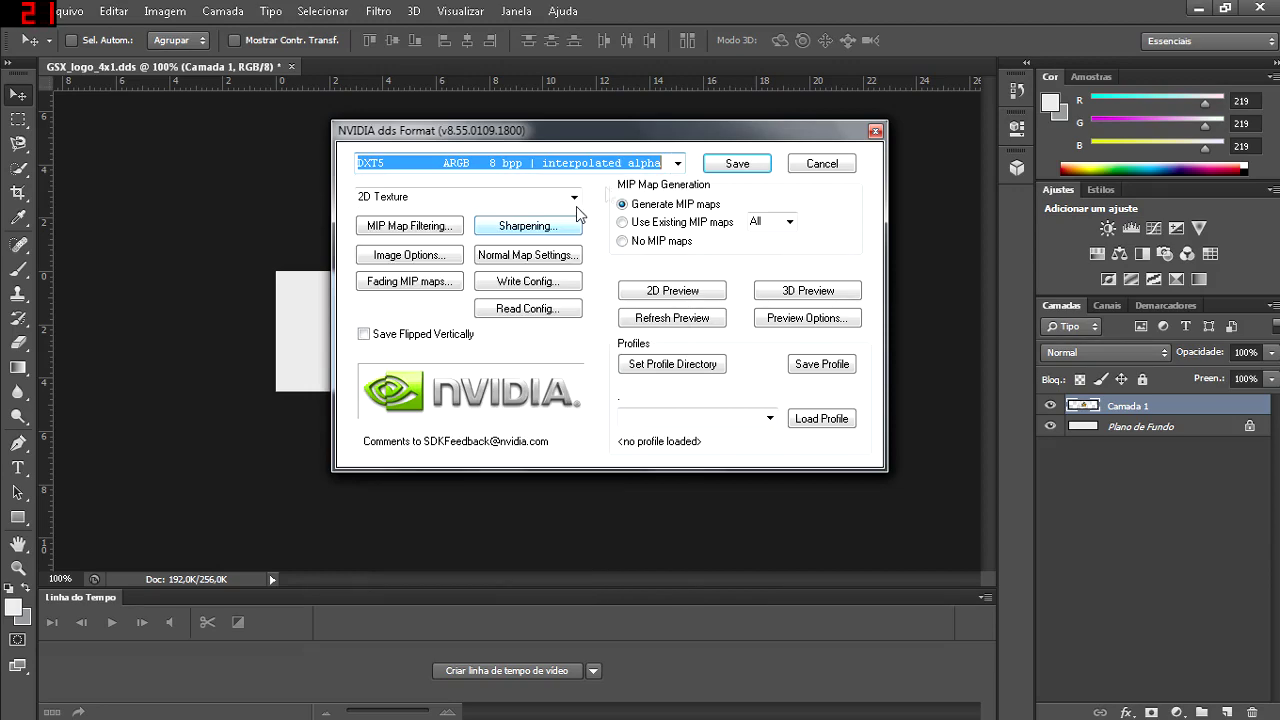
pyautogui.click(745, 166)
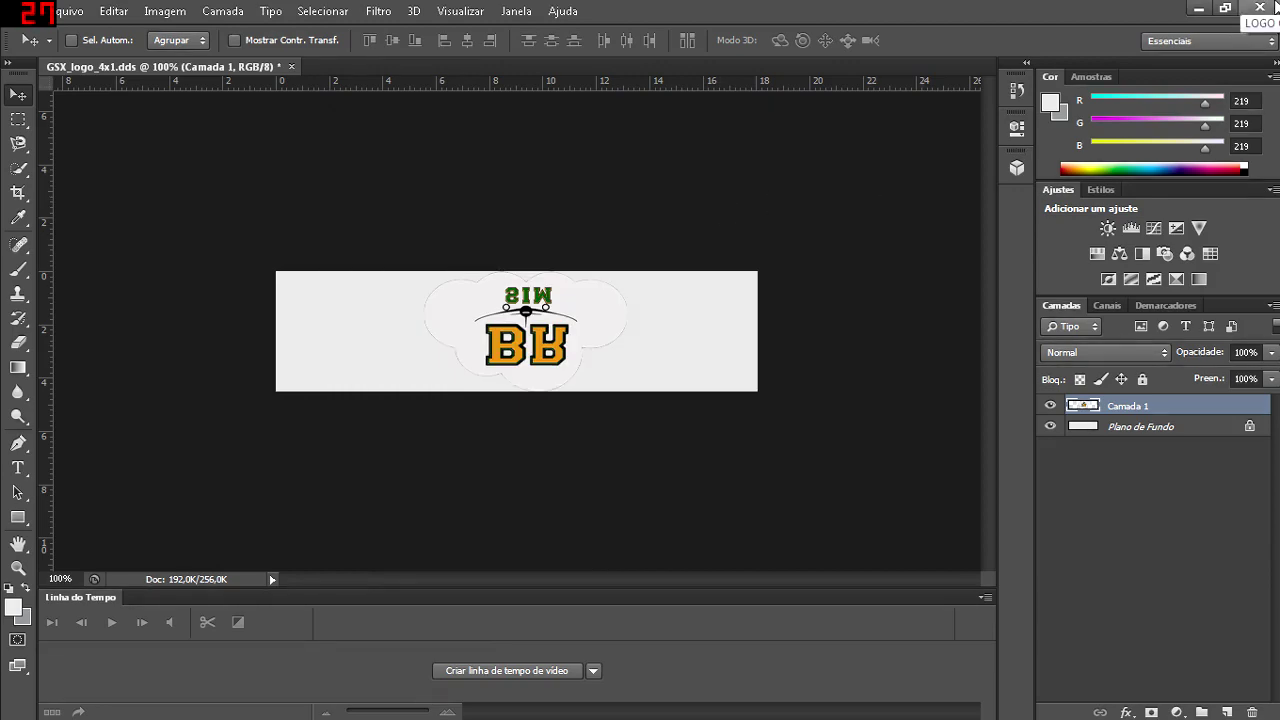
pyautogui.click(1260, 8)
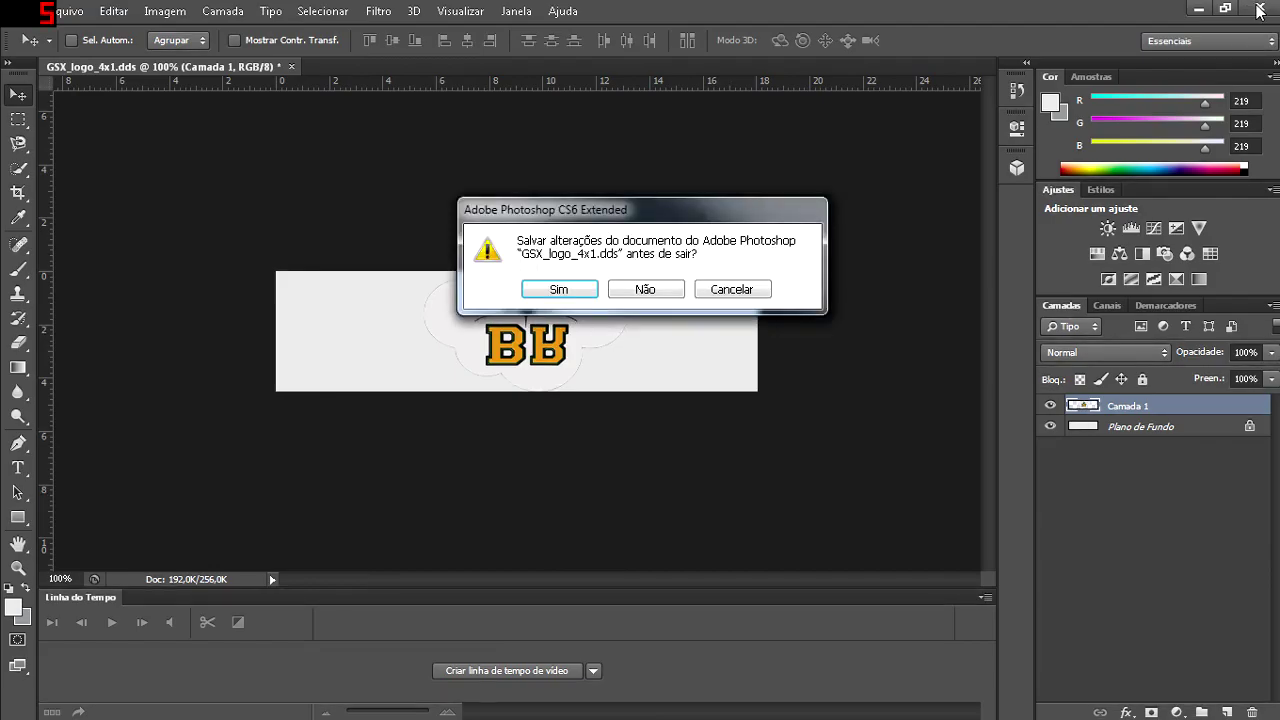
pyautogui.click(645, 289)
# Open the texture.G3 folder inside FSDT_Staircase from the desktop shortcut
pyautogui.doubleClick(768, 32)
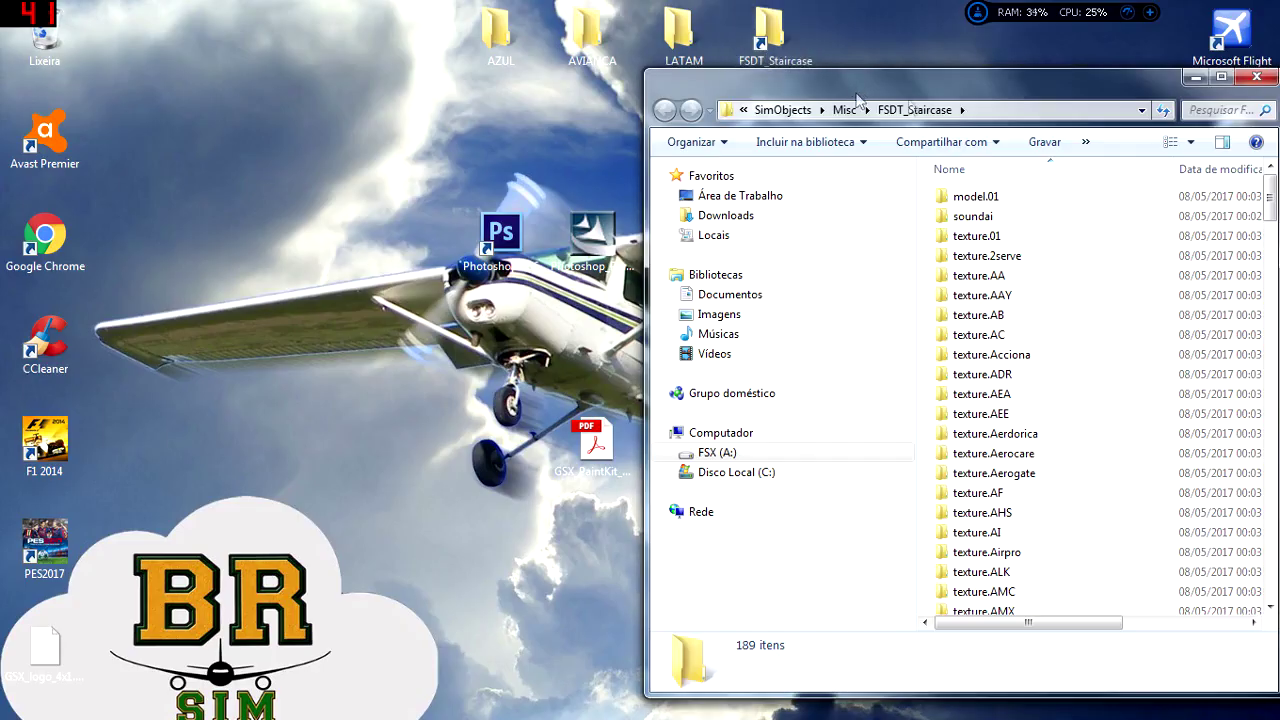
pyautogui.click(1000, 268)
pyautogui.scroll(-7, 1012, 380)
pyautogui.scroll(-15, 1018, 398)
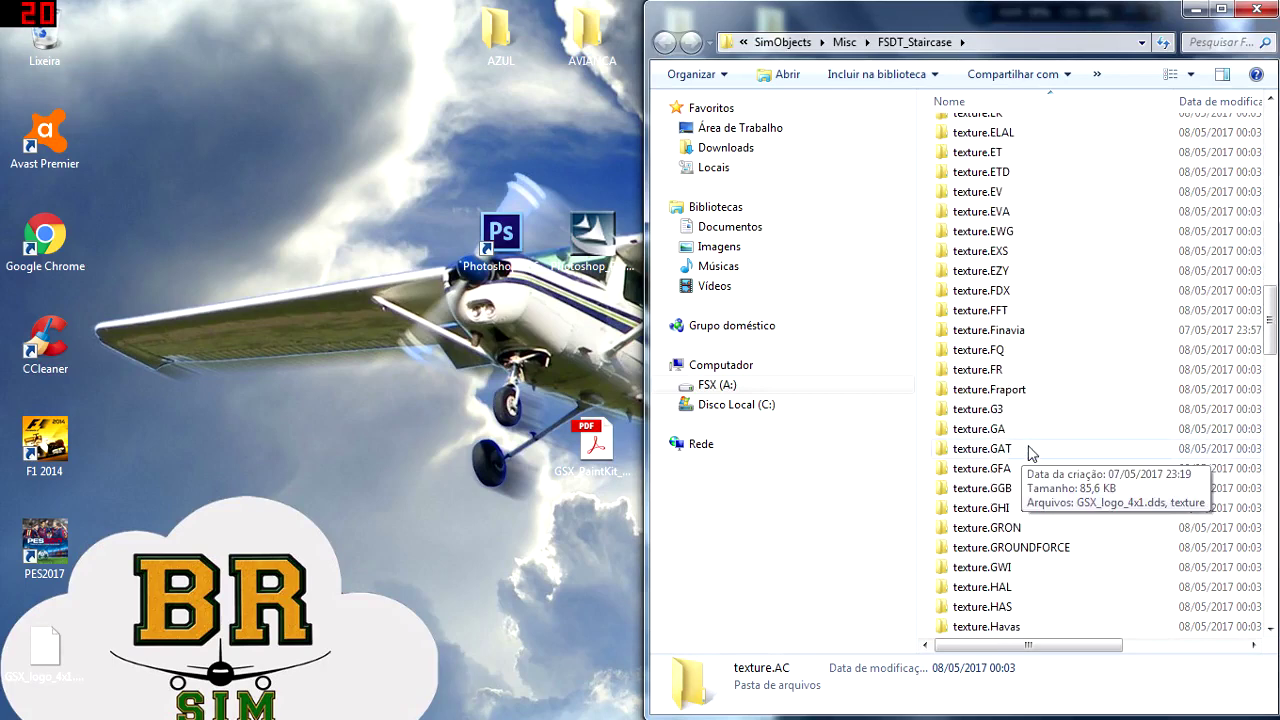
pyautogui.doubleClick(995, 417)
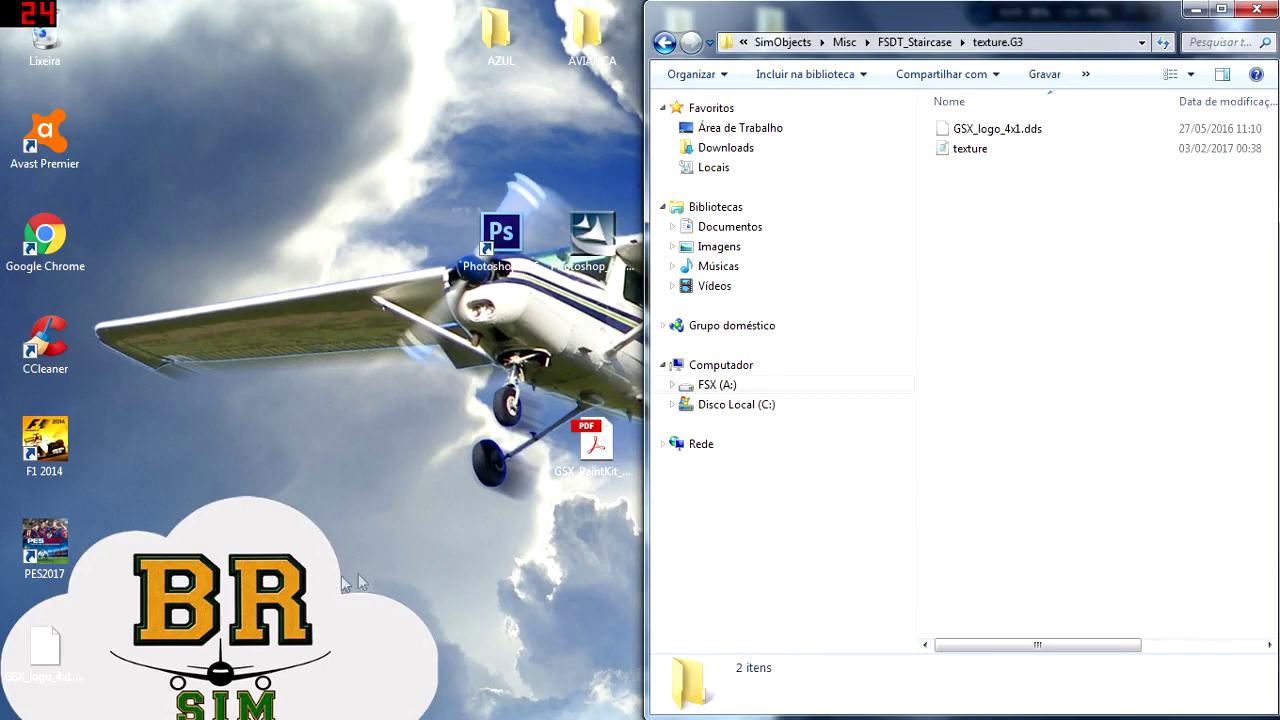
# Move the custom GSX_logo_4x1.dds file to a clear area of the desktop, away from the BR SIM logo
pyautogui.moveTo(45, 650); pyautogui.dragTo(318, 245)
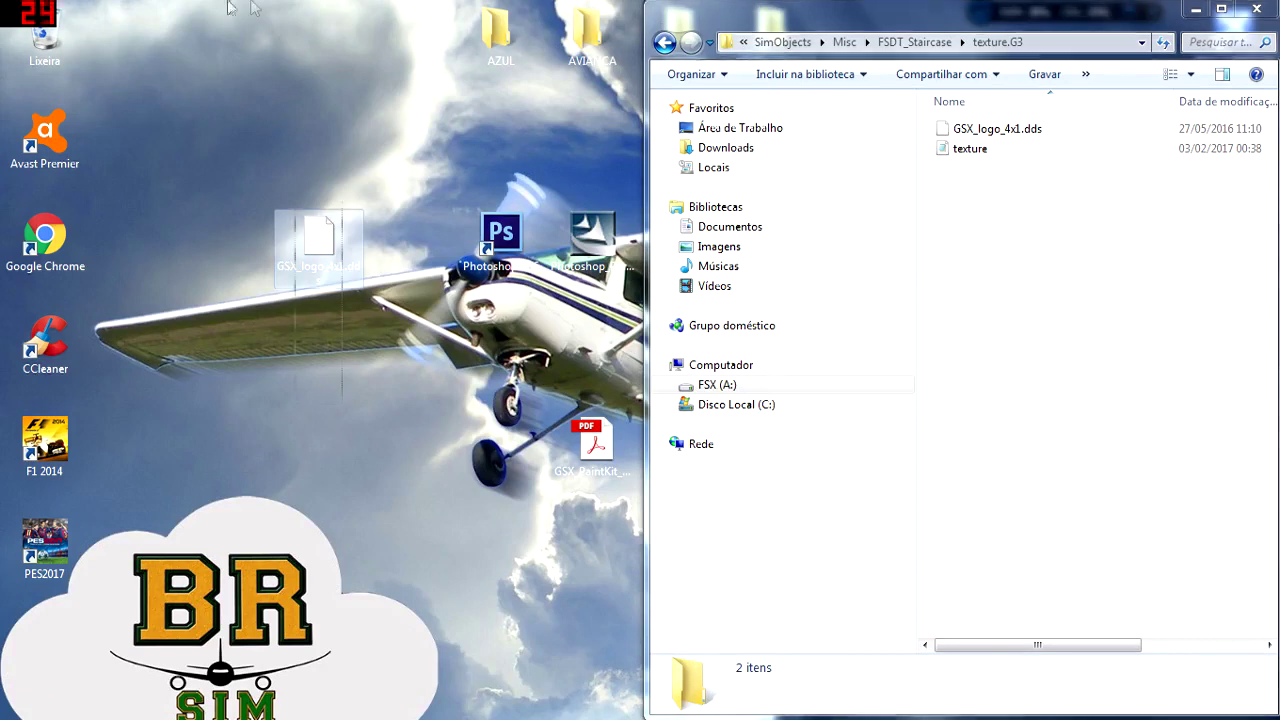
pyautogui.click(318, 245)
pyautogui.moveTo(320, 245); pyautogui.dragTo(232, 148)
pyautogui.moveTo(295, 65); pyautogui.dragTo(168, 263)
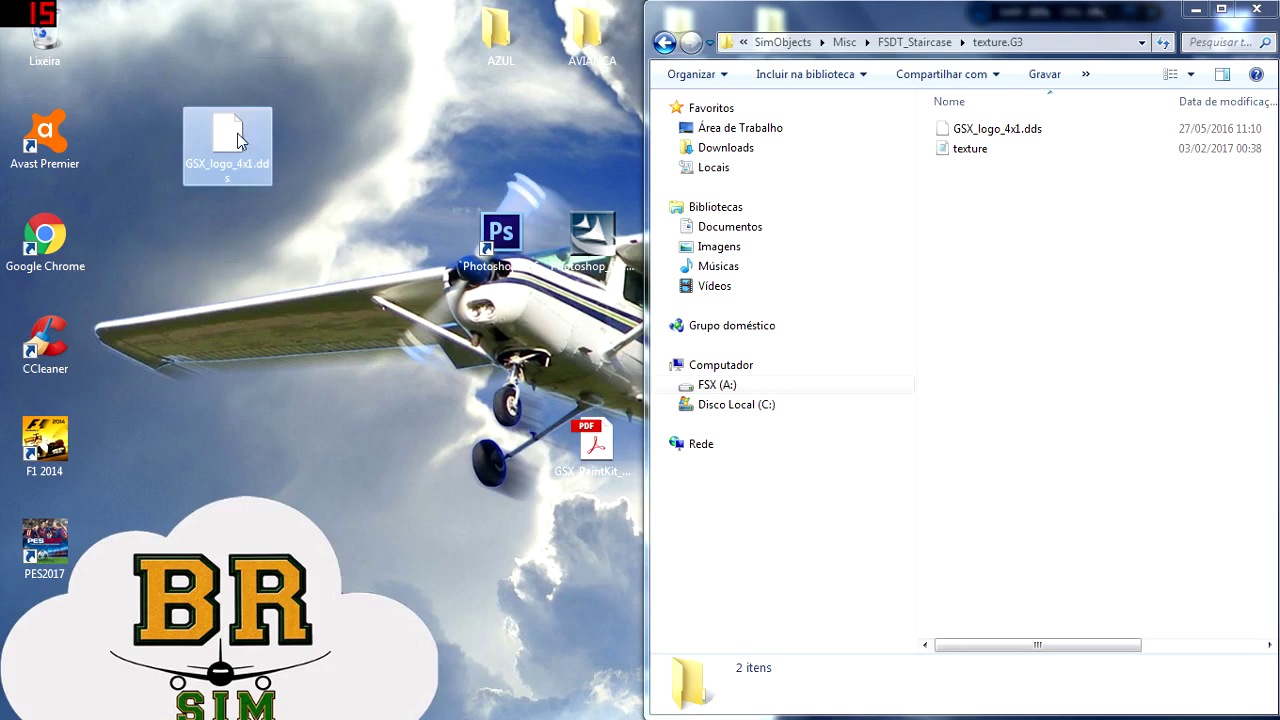
# Back up the original GSX_logo_4x1.dds from texture.G3 by pasting it into the Downloads folder
pyautogui.click(975, 129)
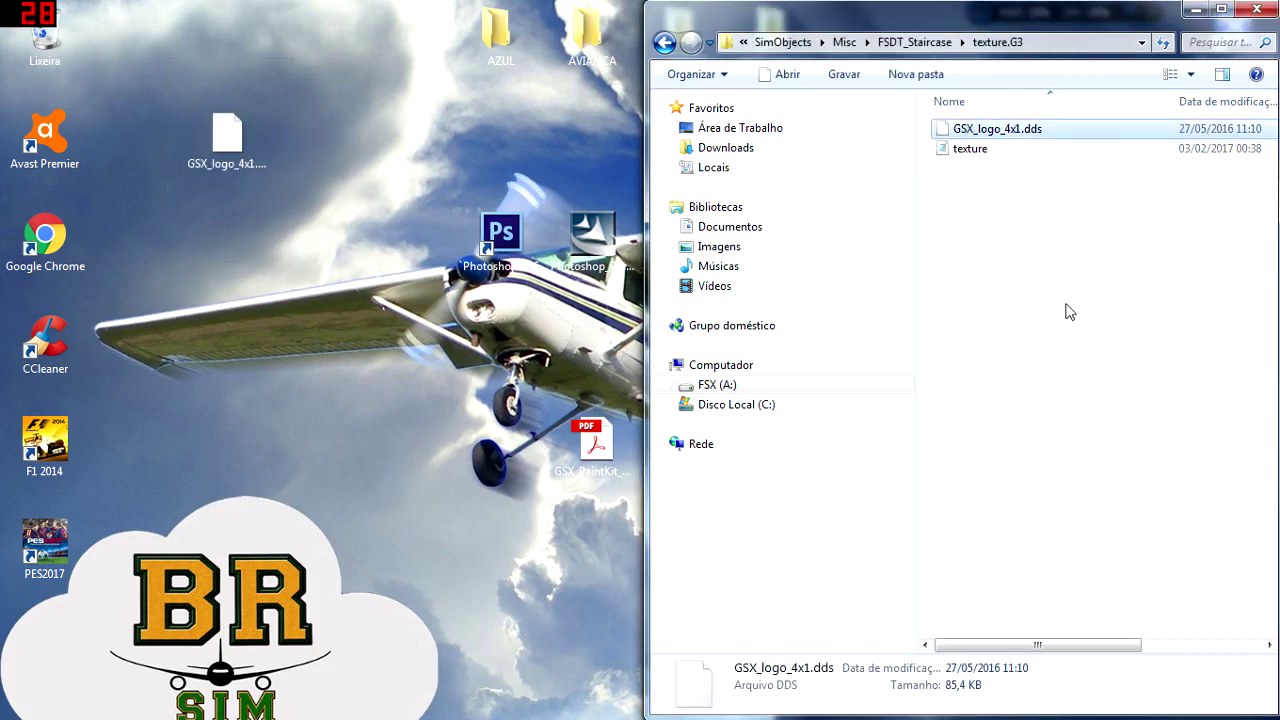
pyautogui.click(725, 150)
pyautogui.hotkey('ctrl', 'v')
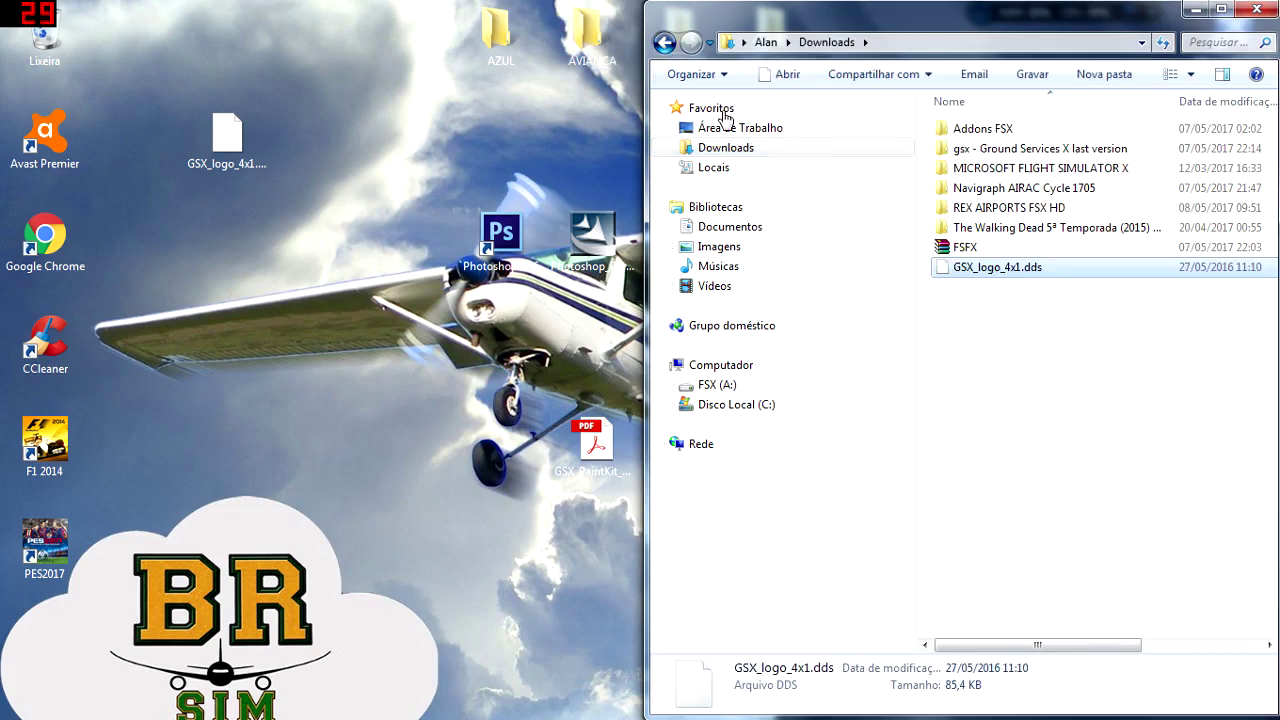
# Return to the texture.G3 folder and put the custom GSX_logo_4x1.dds from the desktop into it
pyautogui.click(664, 42)
pyautogui.moveTo(928, 310); pyautogui.dragTo(1010, 310)
pyautogui.click(770, 305)
pyautogui.click(226, 150)
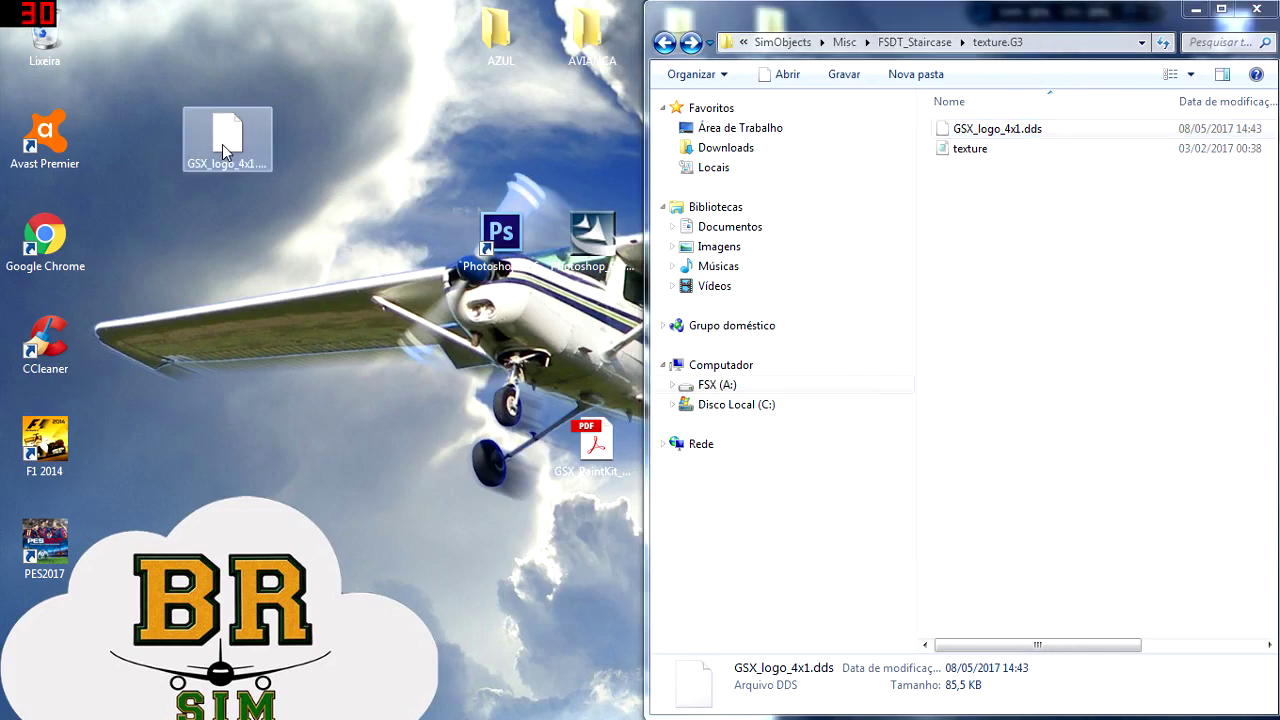
# Go back to the FSDT_Staircase folder, move the desktop GSX_logo_4x1.dds icon below PES2017, and close the folder window
pyautogui.moveTo(226, 173); pyautogui.dragTo(210, 137)
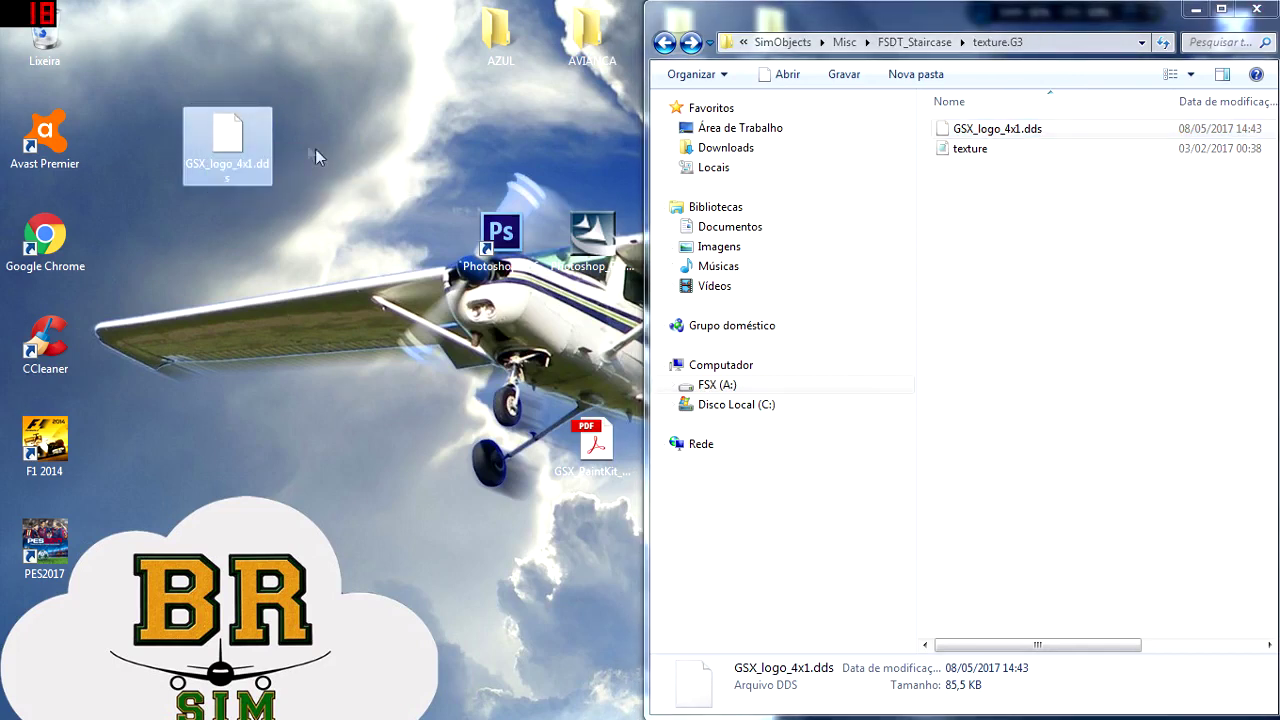
pyautogui.click(913, 42)
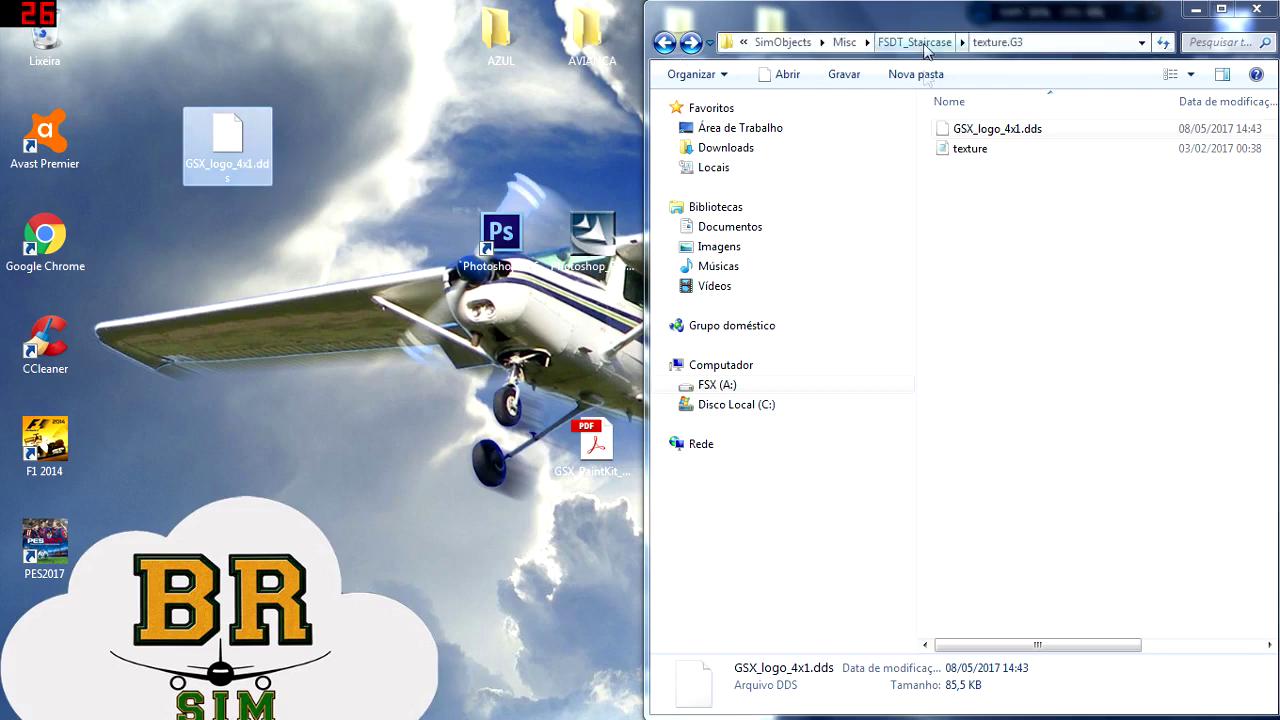
pyautogui.scroll(3, 1003, 167)
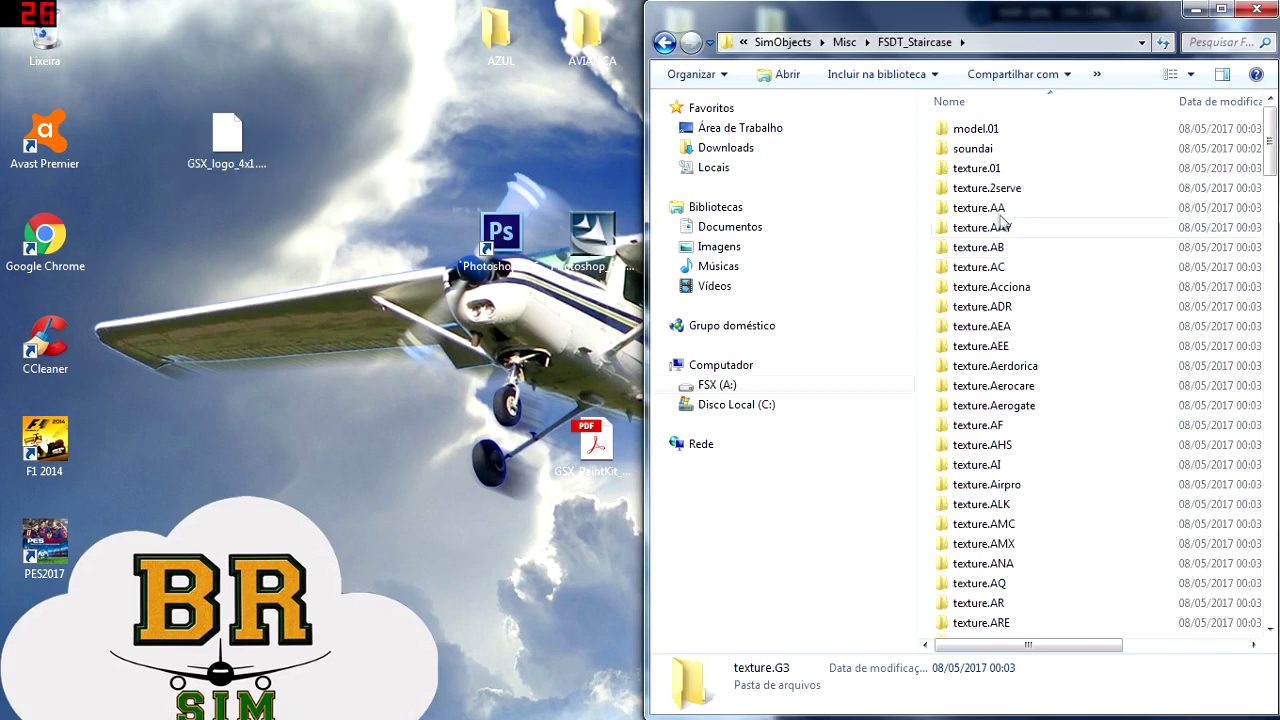
pyautogui.doubleClick(962, 216)
pyautogui.moveTo(226, 152); pyautogui.dragTo(100, 630)
pyautogui.click(1272, 10)
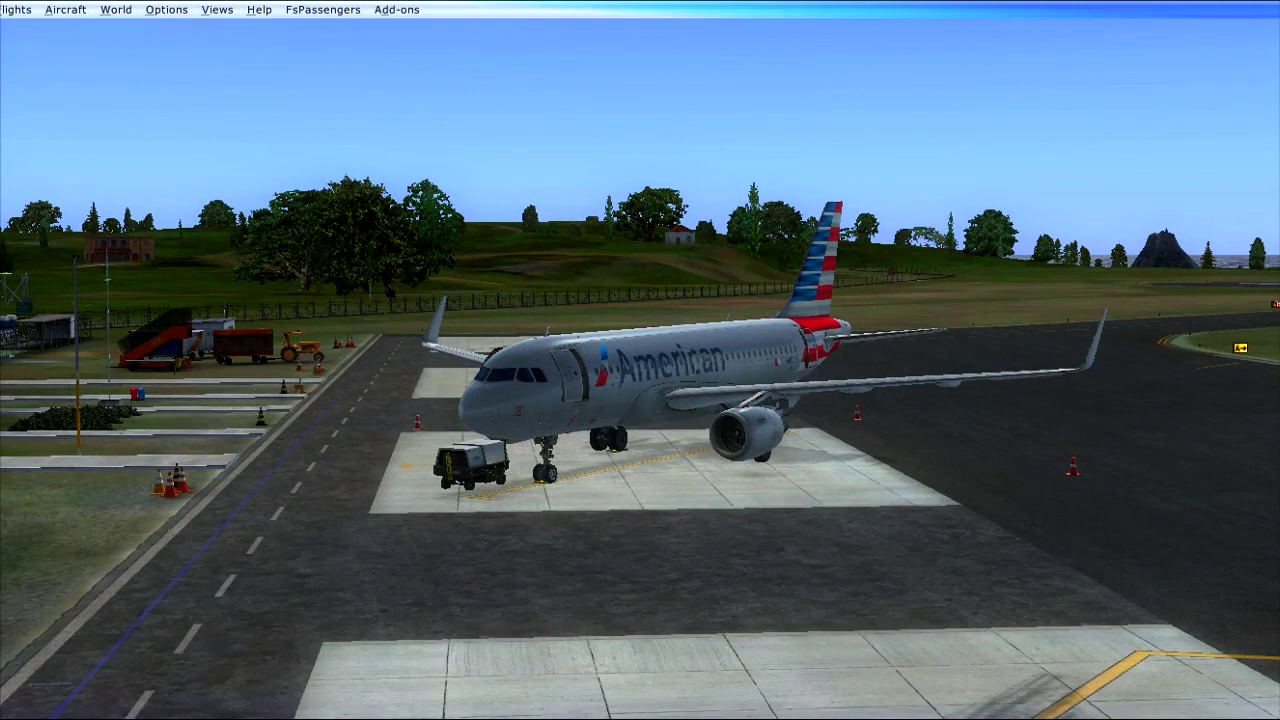
# In Flight Simulator X, request a GSX ground service with GOL Transportes Aeros as handling operator and LSG Sky Chefs as catering operator
pyautogui.hotkey('ctrl', 'shift', 'F12')
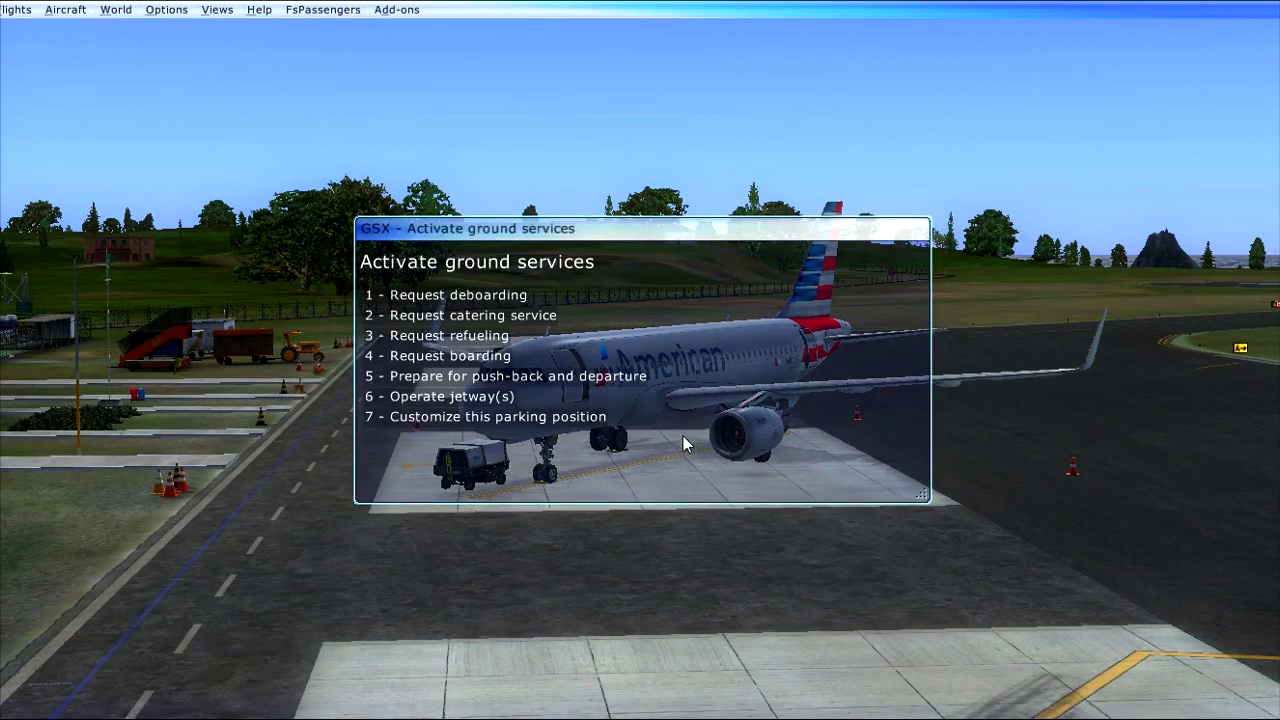
pyautogui.click(530, 336)
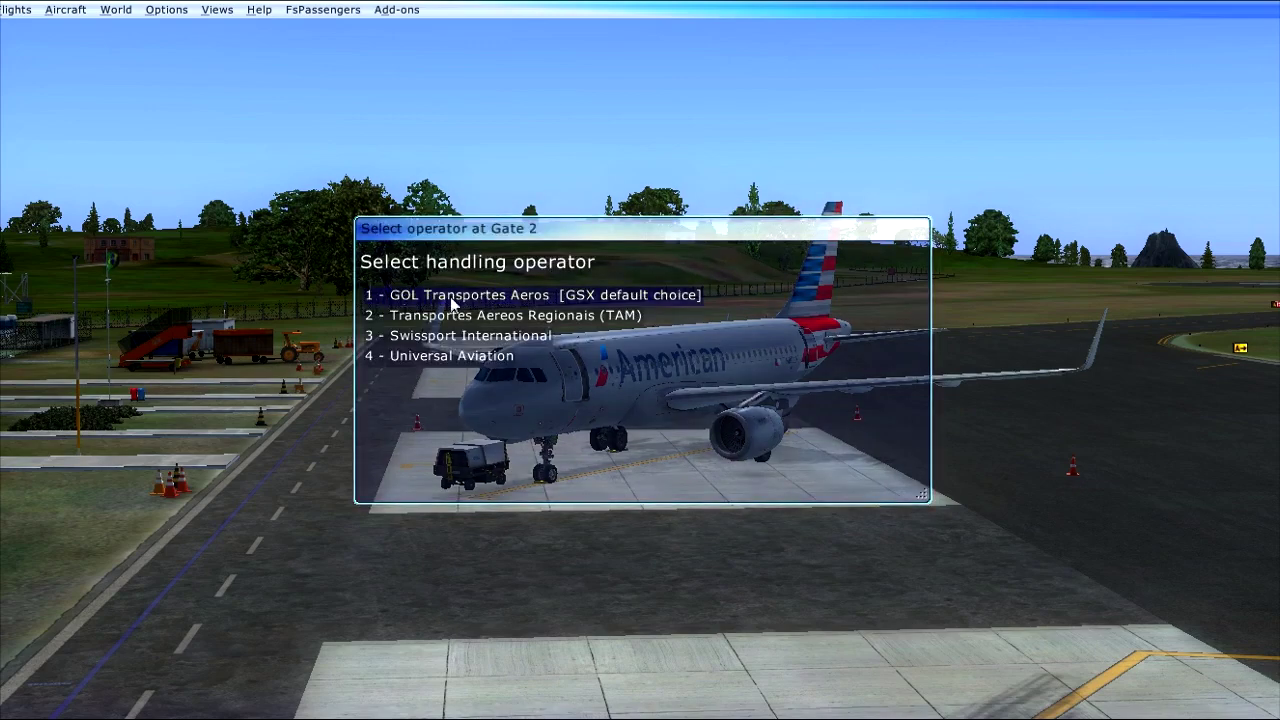
pyautogui.click(459, 297)
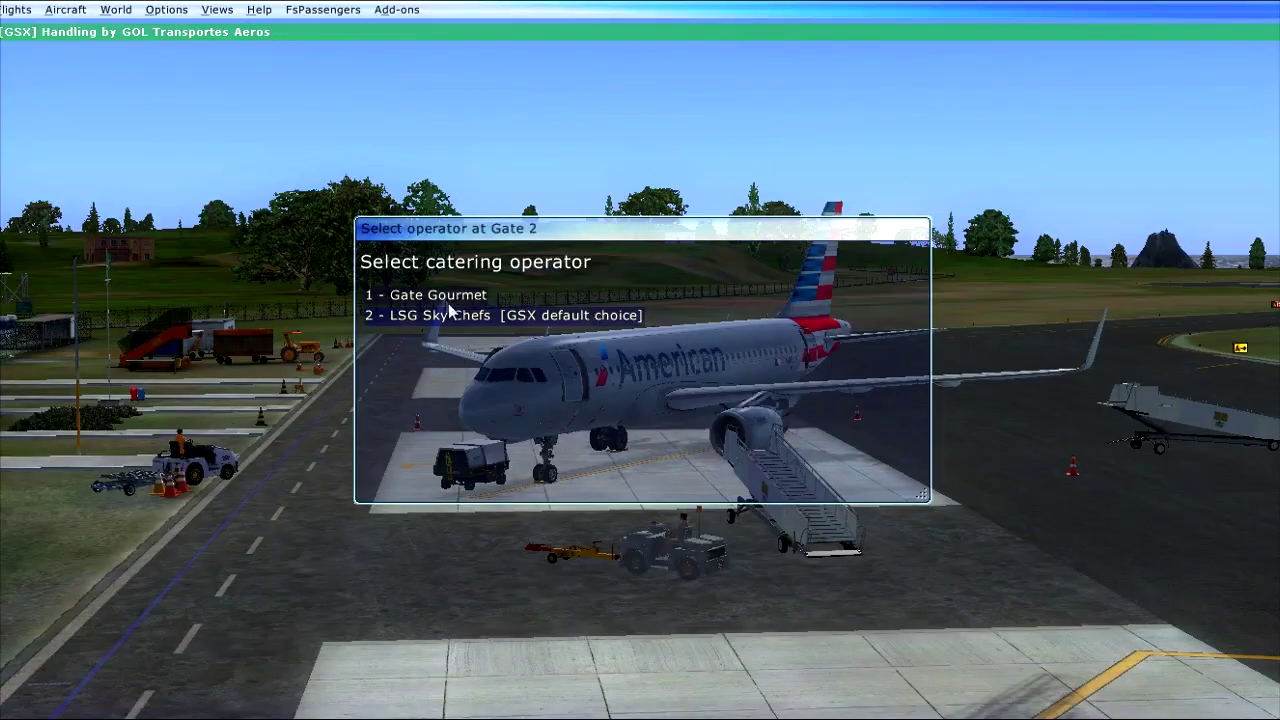
pyautogui.click(430, 315)
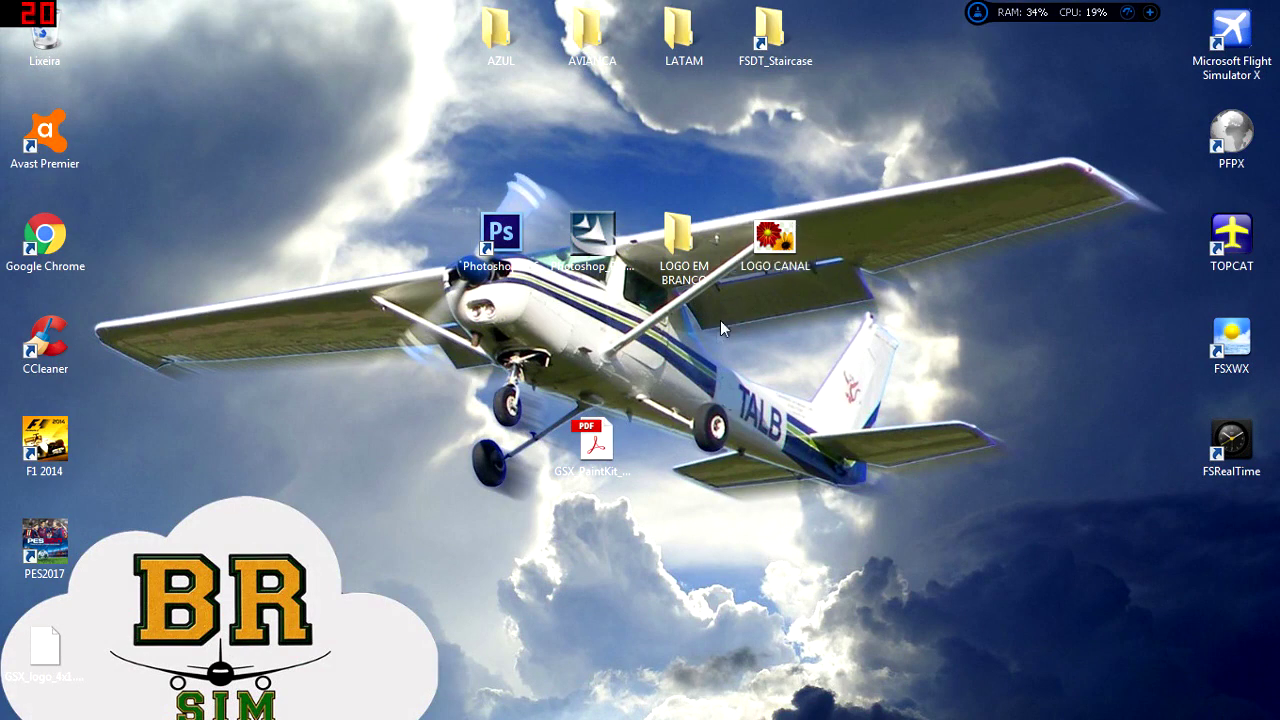
# Open GSX_PaintKit_manual.pdf from the desktop and examine the GSX directory structure and the steps to create a new repaint
pyautogui.click(615, 440)
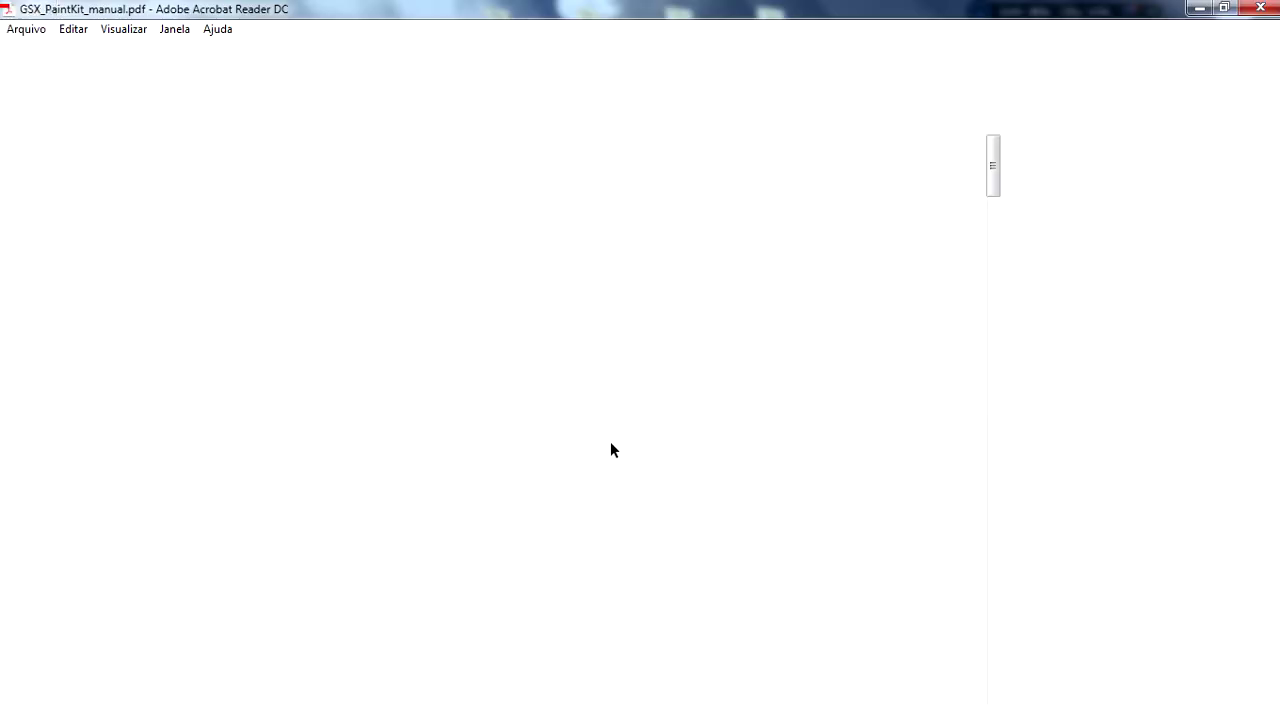
pyautogui.click(722, 95)
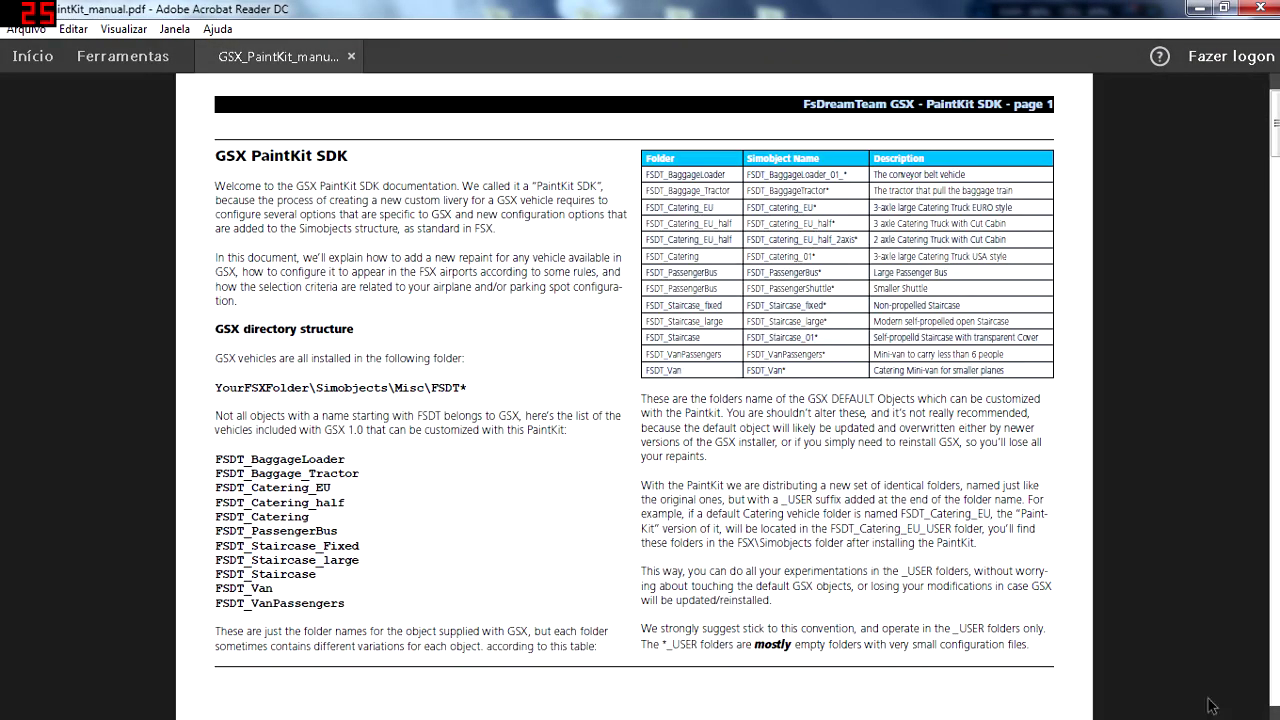
pyautogui.scroll(-4, 693, 352)
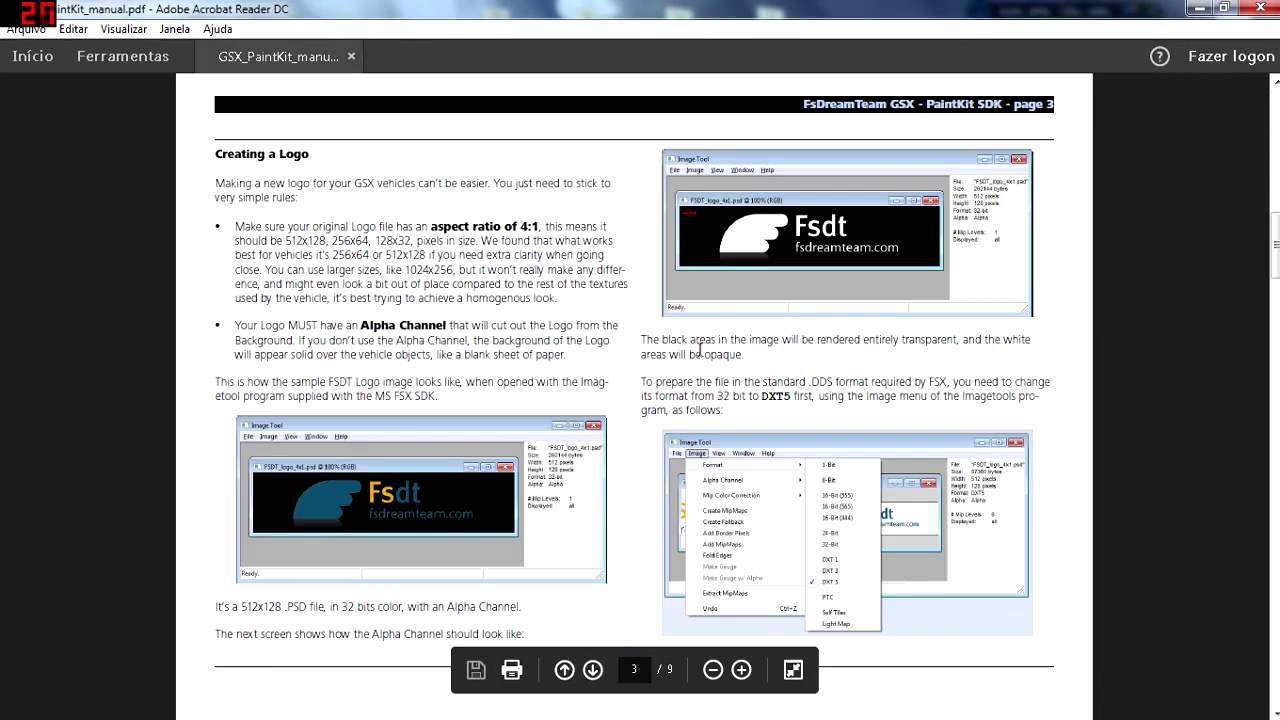
pyautogui.scroll(4, 693, 352)
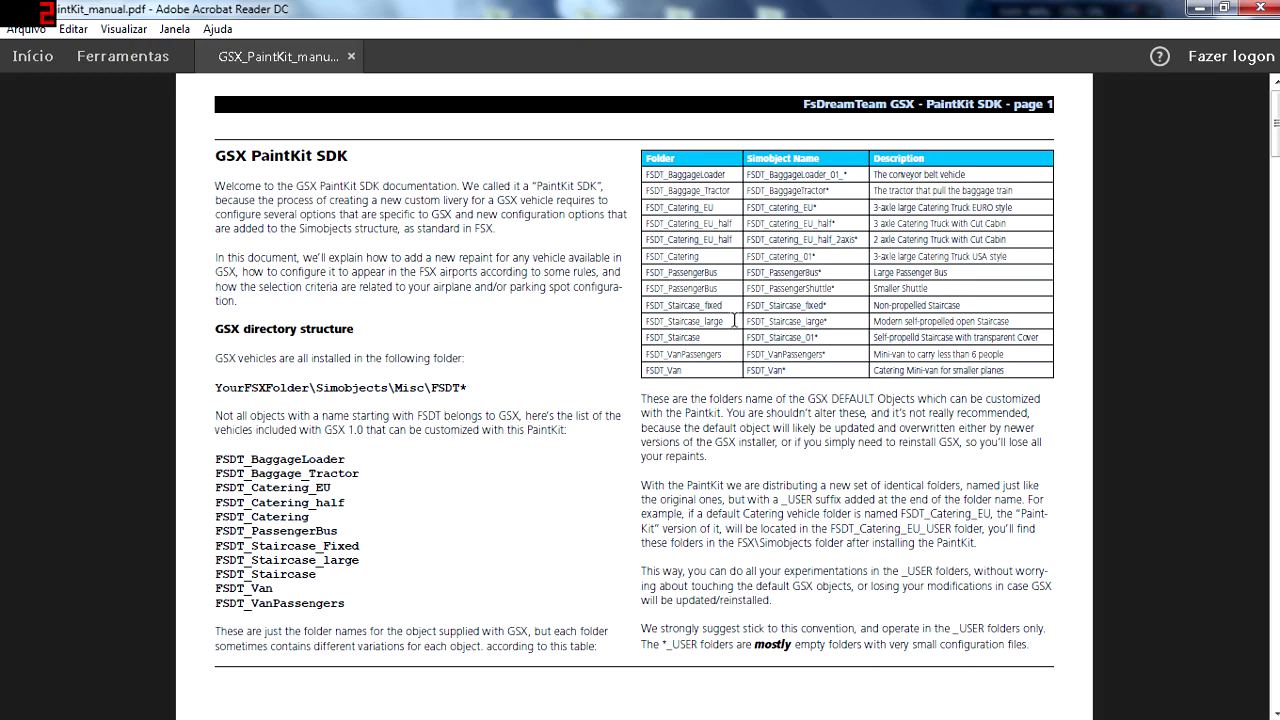
pyautogui.scroll(-3, 762, 418)
pyautogui.scroll(3, 764, 422)
pyautogui.scroll(-3, 767, 428)
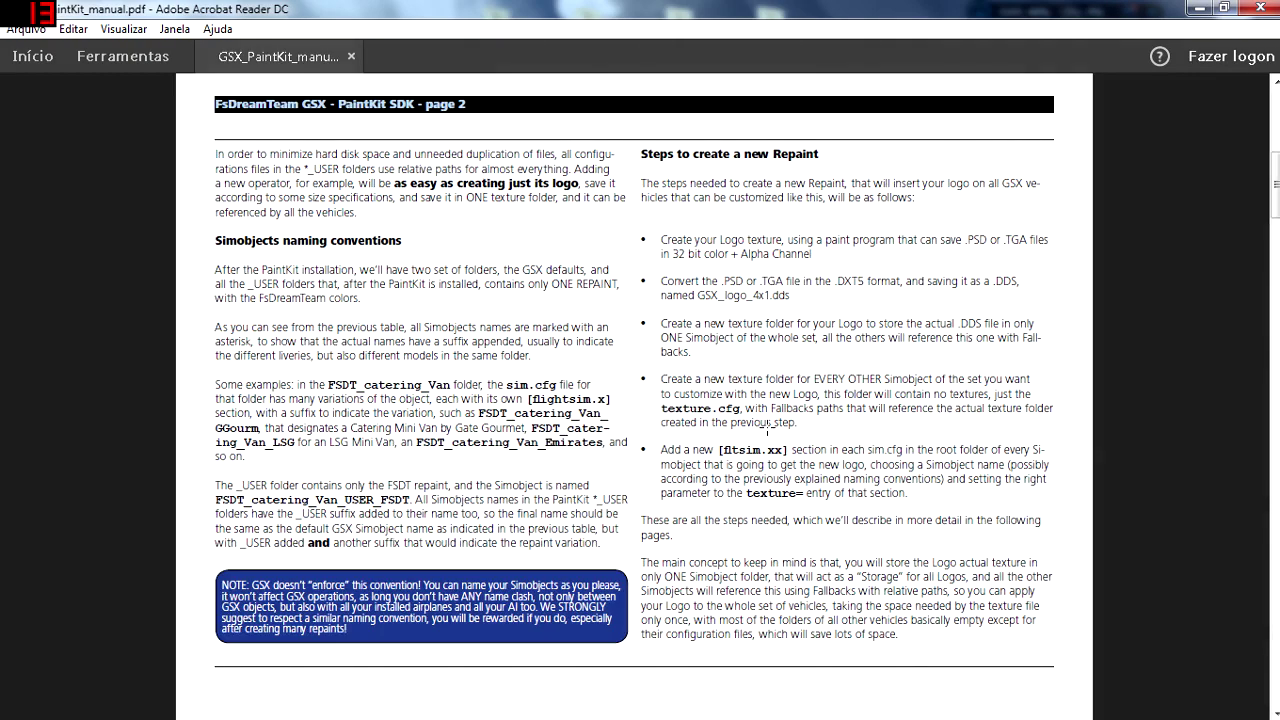
pyautogui.scroll(-3, 767, 428)
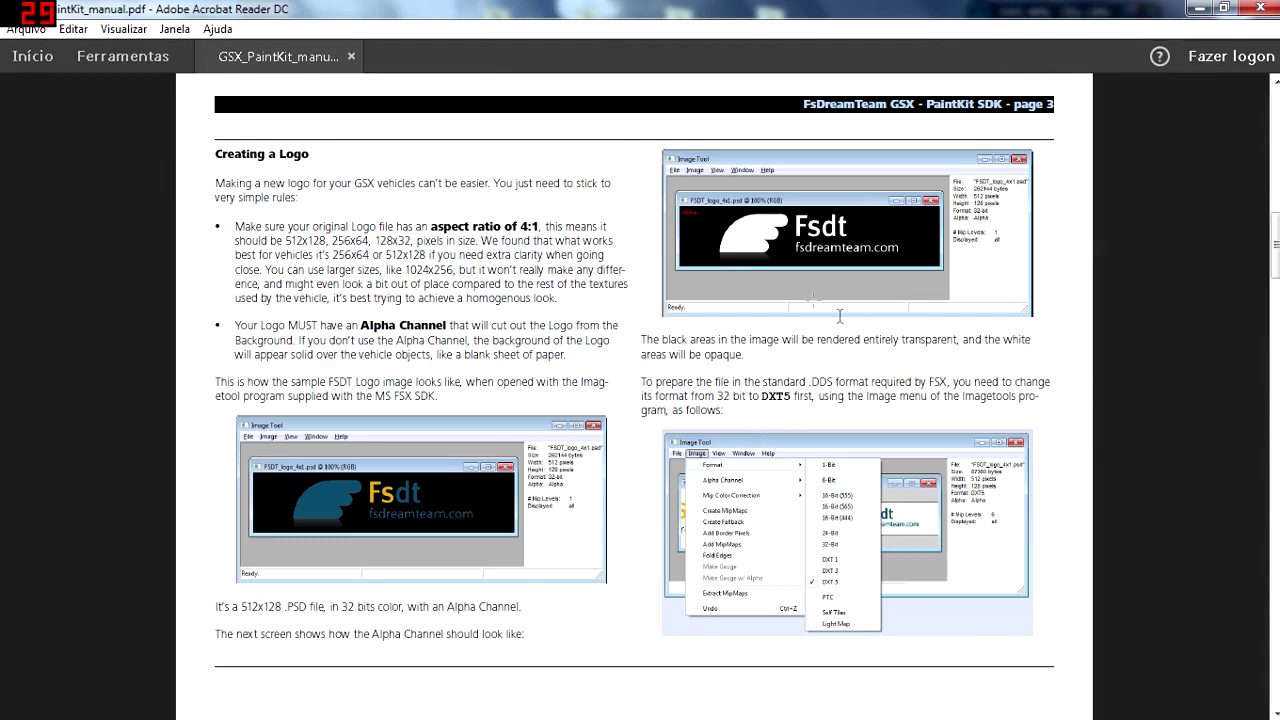
# Examine the manual's Creating a Logo section and the preceding page on repaints, and minimize the manual
pyautogui.moveTo(352, 184); pyautogui.dragTo(207, 151)
pyautogui.click(245, 155)
pyautogui.click(451, 451)
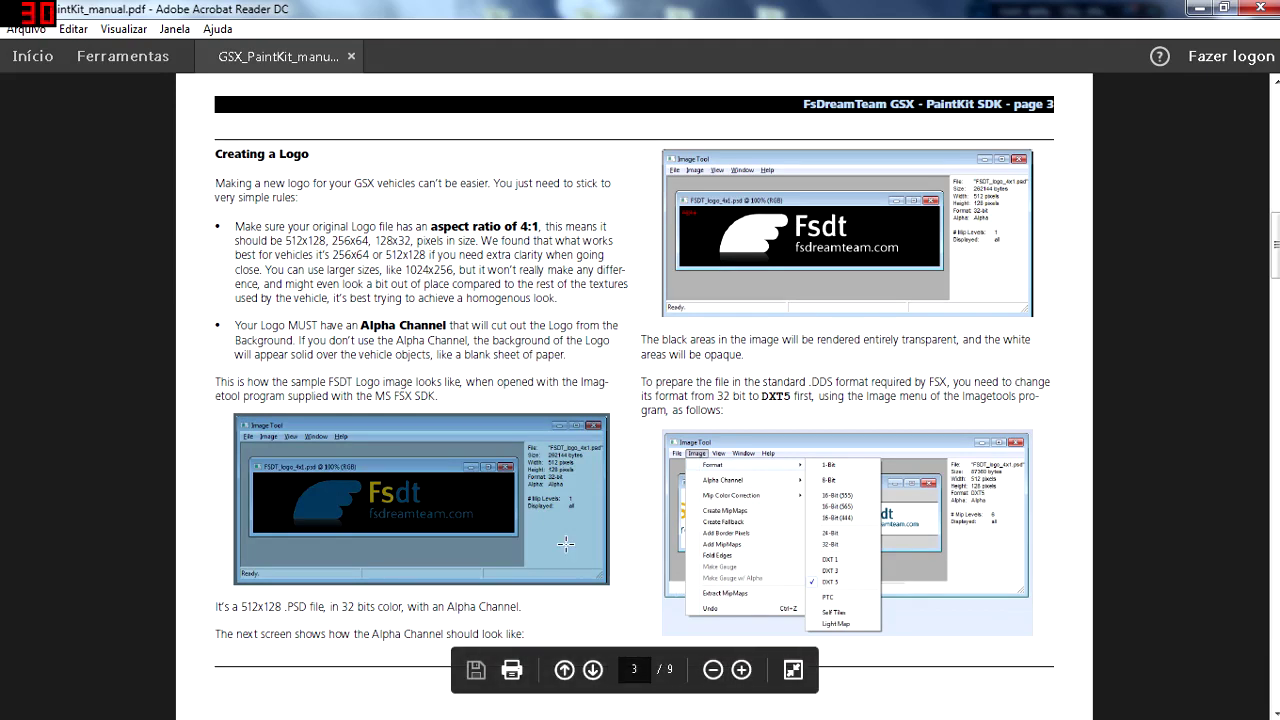
pyautogui.click(567, 545)
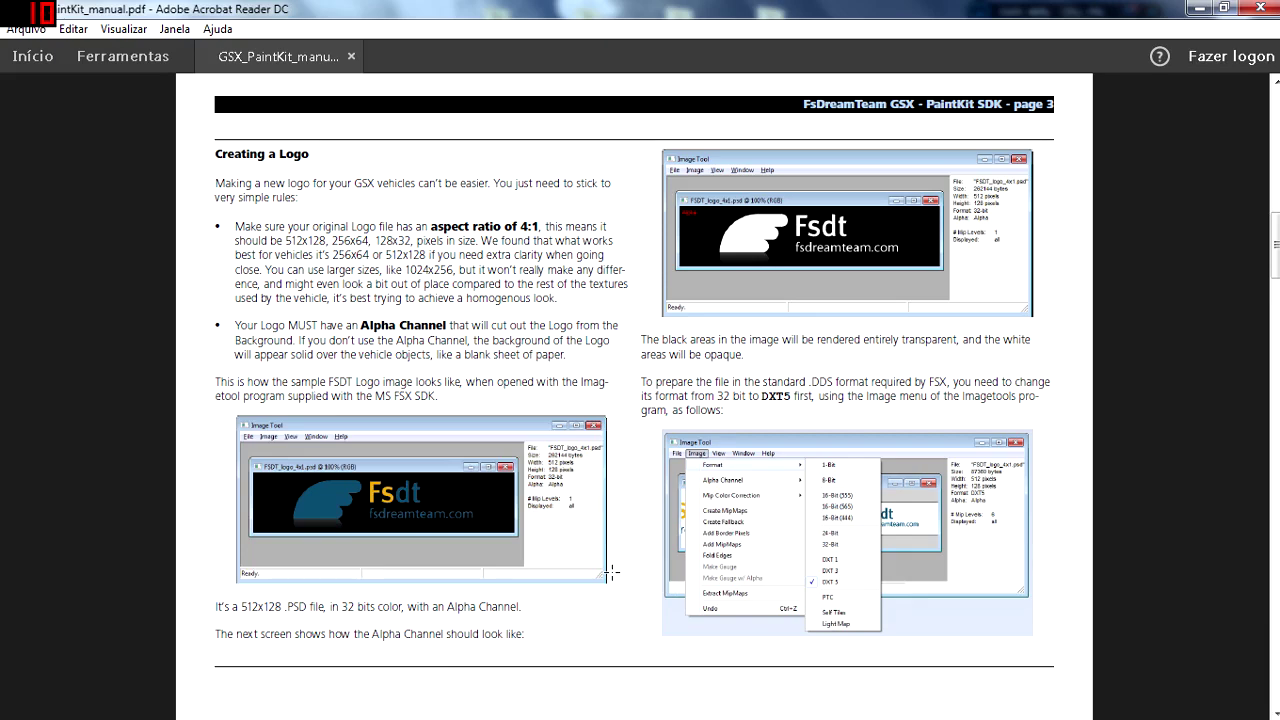
pyautogui.scroll(1, 606, 562)
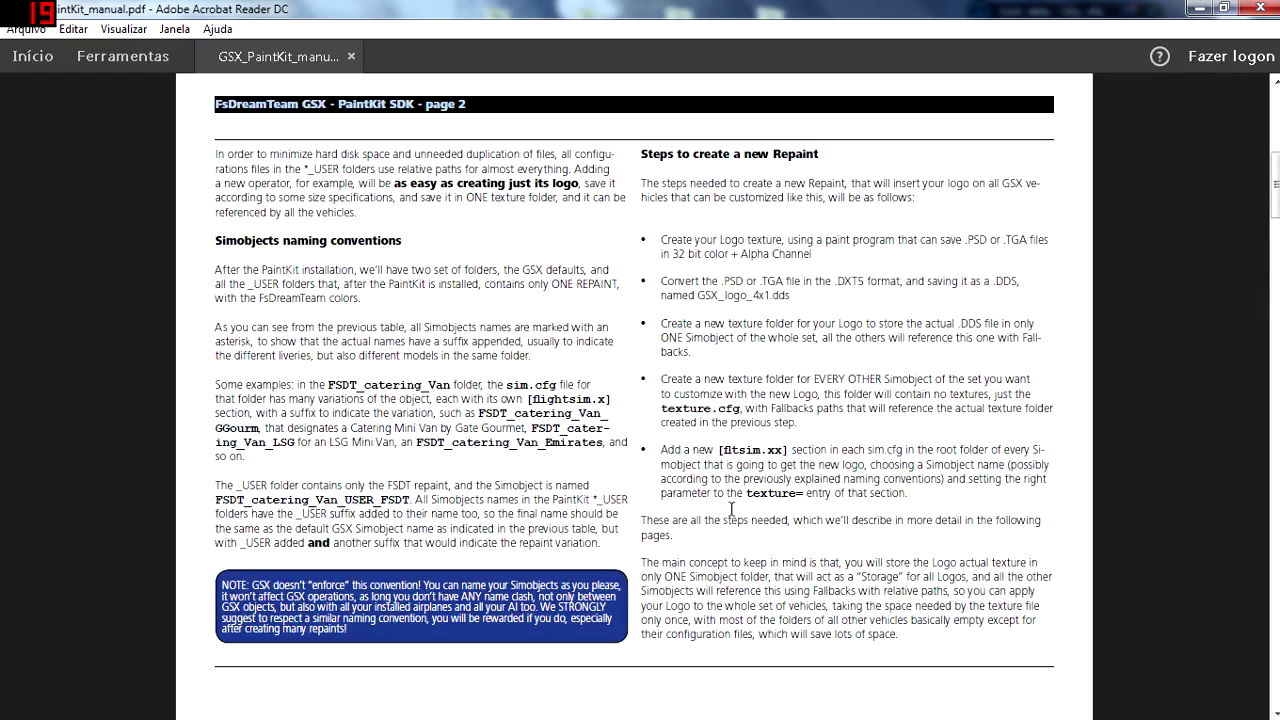
pyautogui.scroll(1, 606, 278)
pyautogui.scroll(-1, 604, 290)
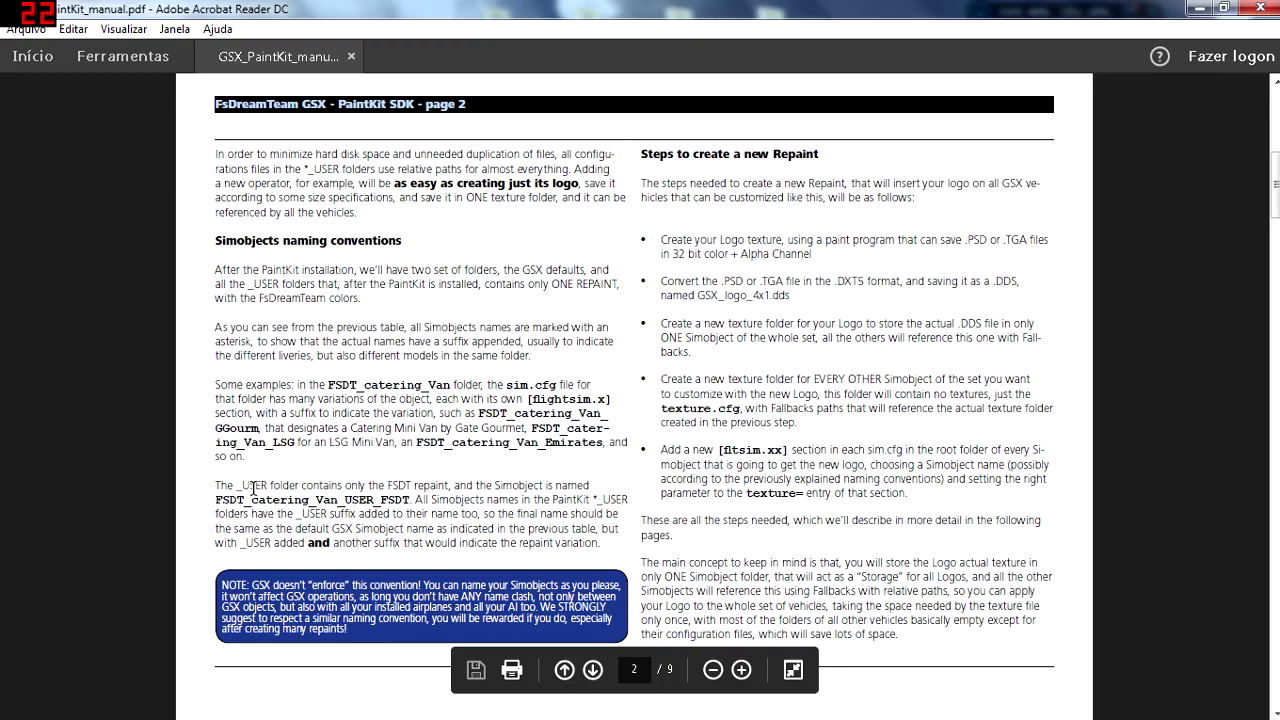
pyautogui.scroll(1, 255, 487)
pyautogui.scroll(-2, 255, 487)
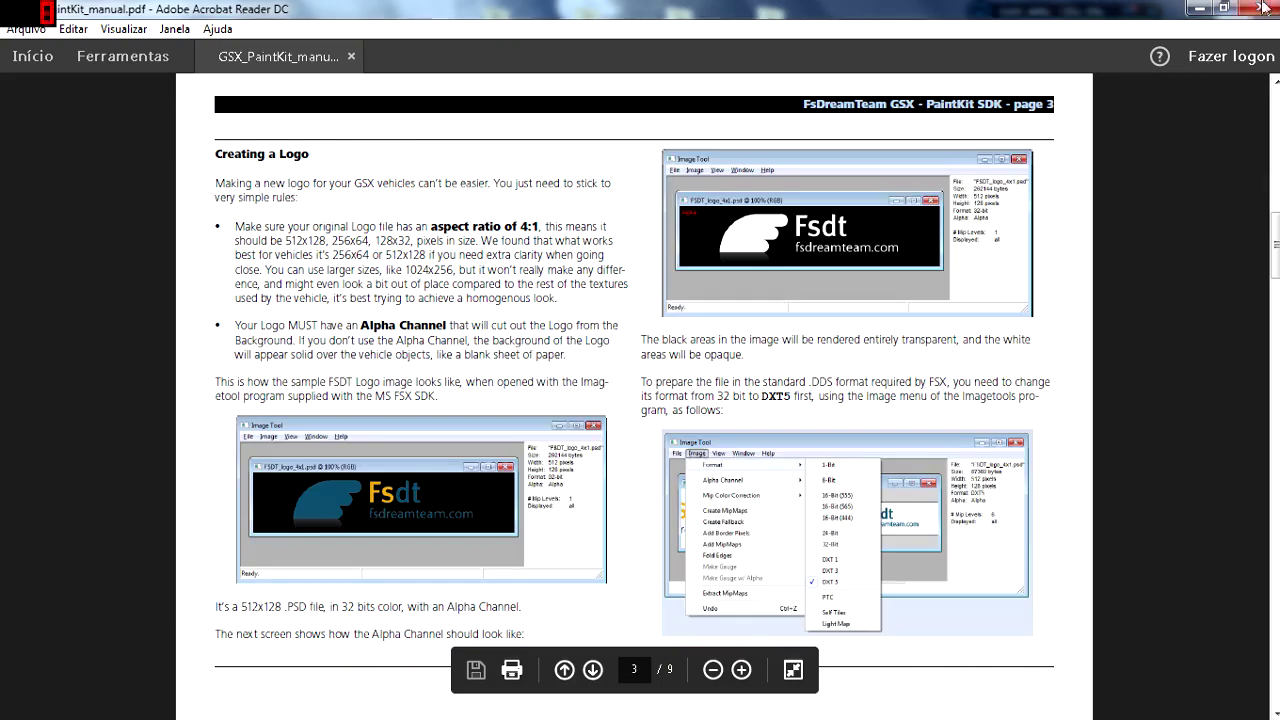
pyautogui.click(1200, 8)
# Open the FSDT_Staircase folder in the screen's right half and look through its airline texture folders
pyautogui.doubleClick(797, 52)
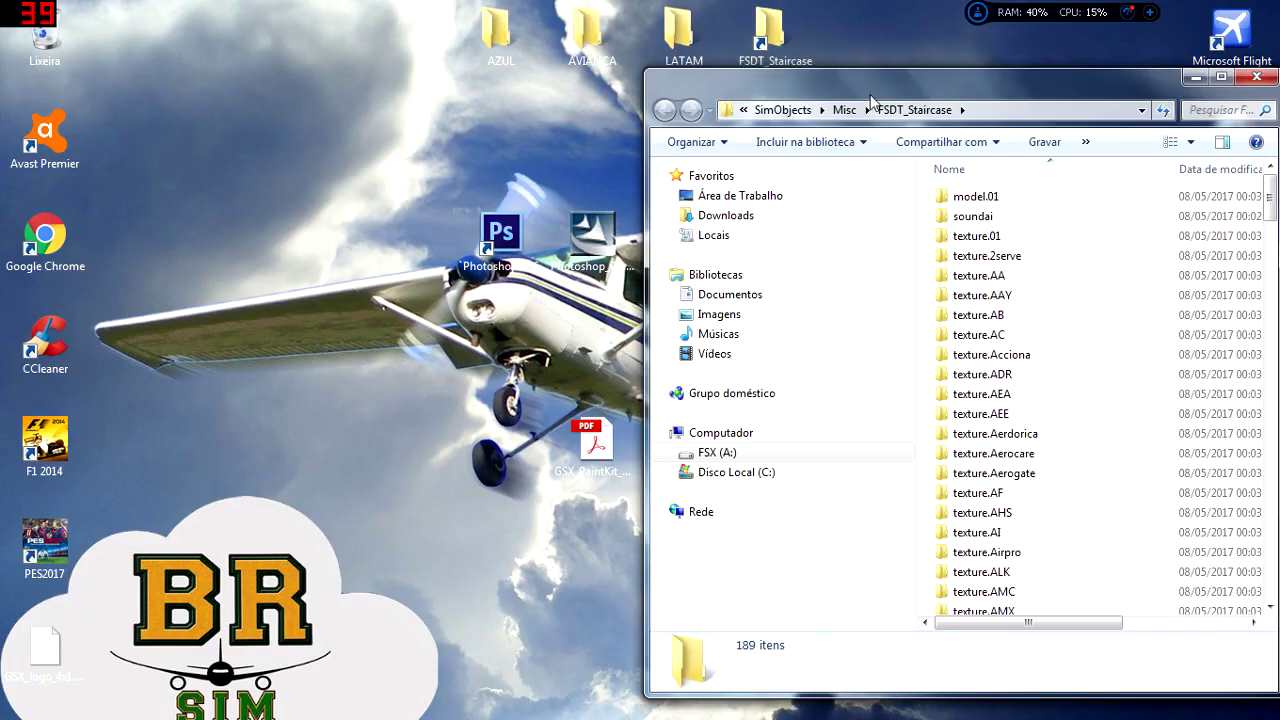
pyautogui.press('super+Right')
pyautogui.scroll(-6, 985, 172)
pyautogui.scroll(-20, 1214, 271)
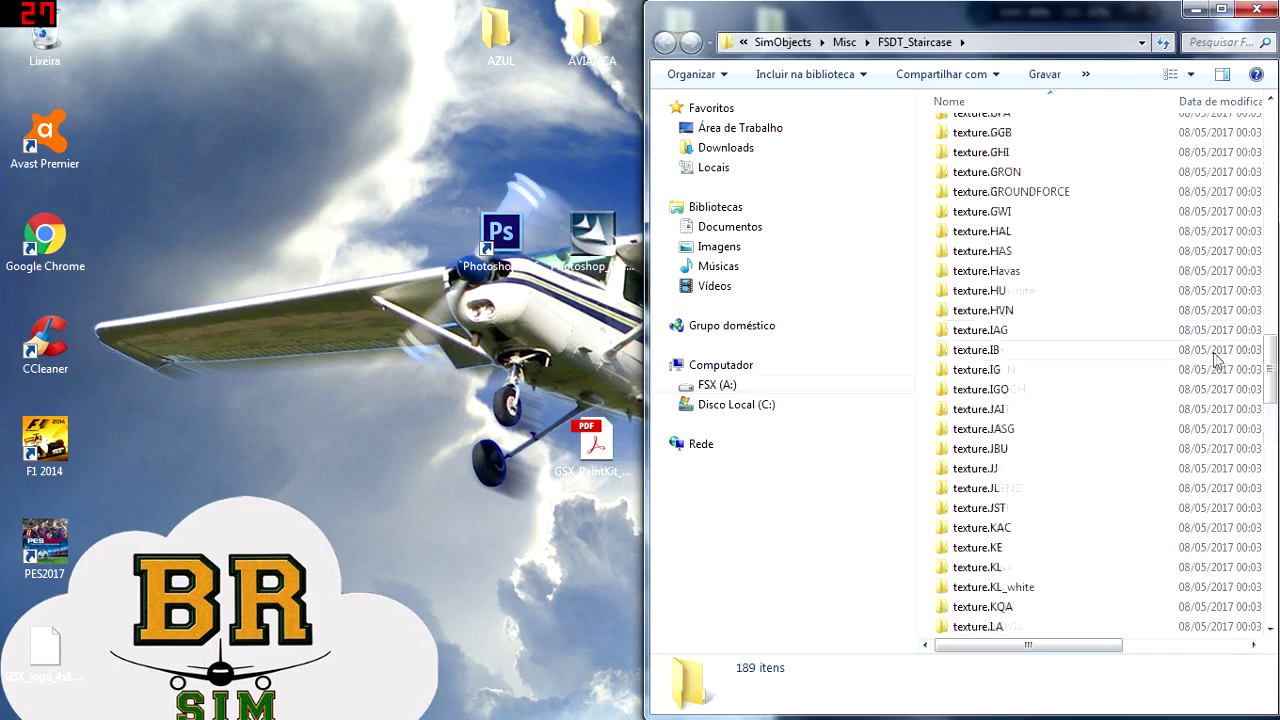
pyautogui.scroll(-4, 1075, 405)
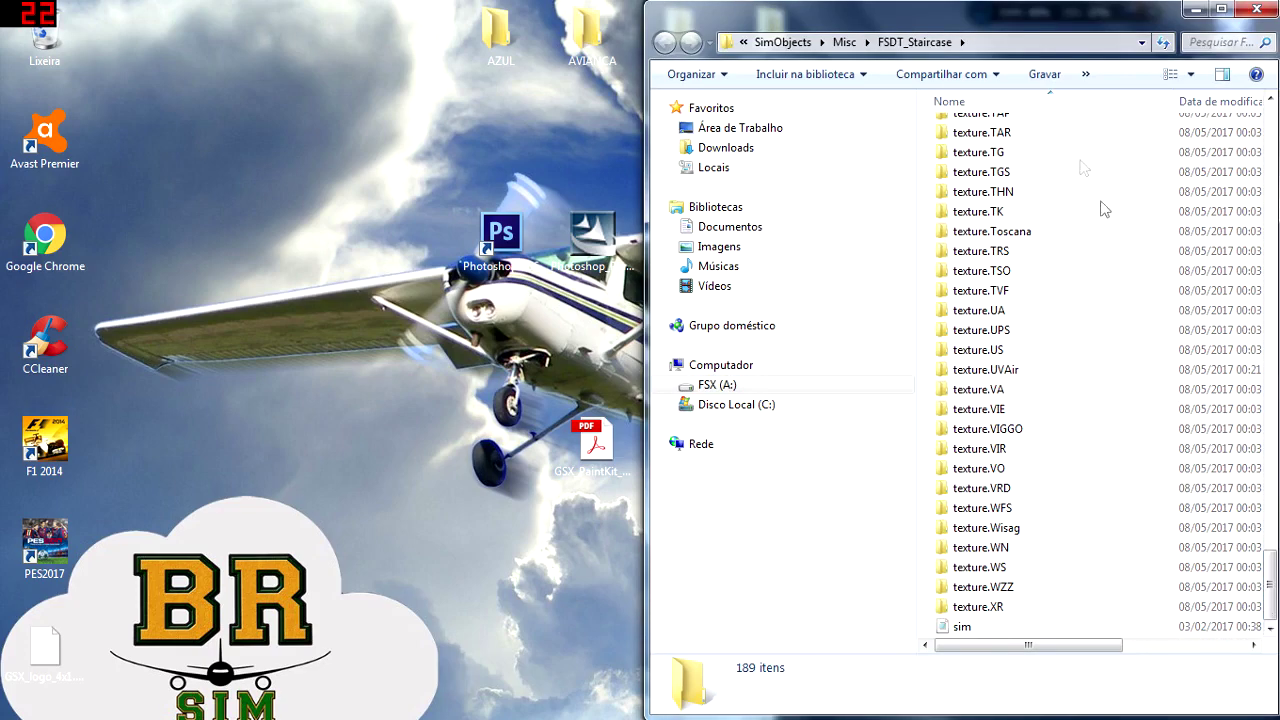
pyautogui.scroll(7, 1066, 251)
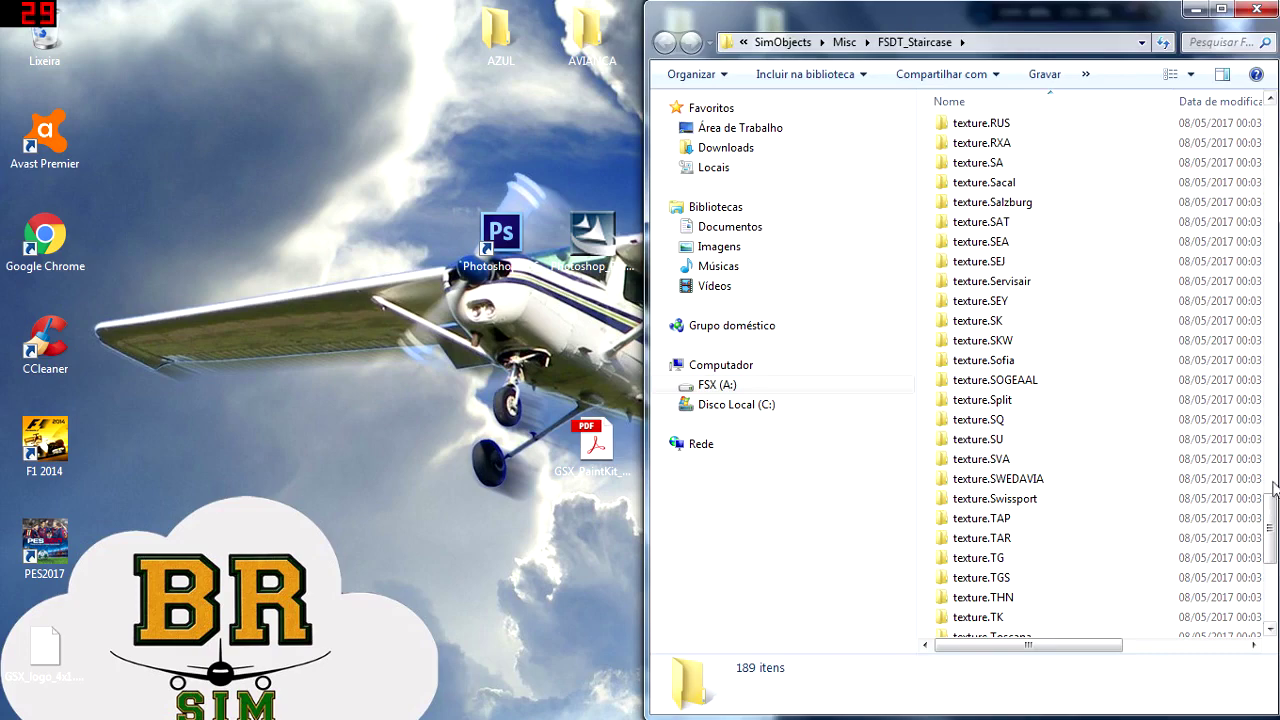
pyautogui.moveTo(1272, 490); pyautogui.dragTo(1272, 110)
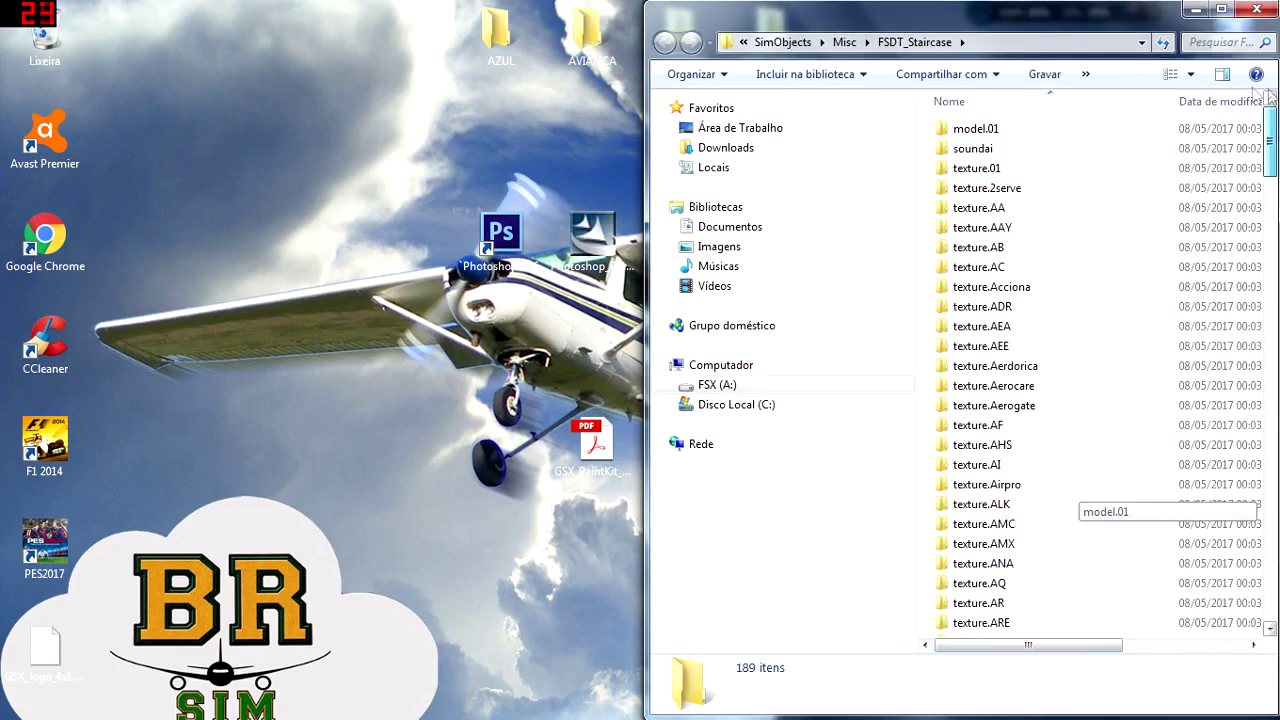
# Go up to the Misc folder and look over the staircase folders with the _USER suffix
pyautogui.click(844, 42)
pyautogui.scroll(-5, 1043, 505)
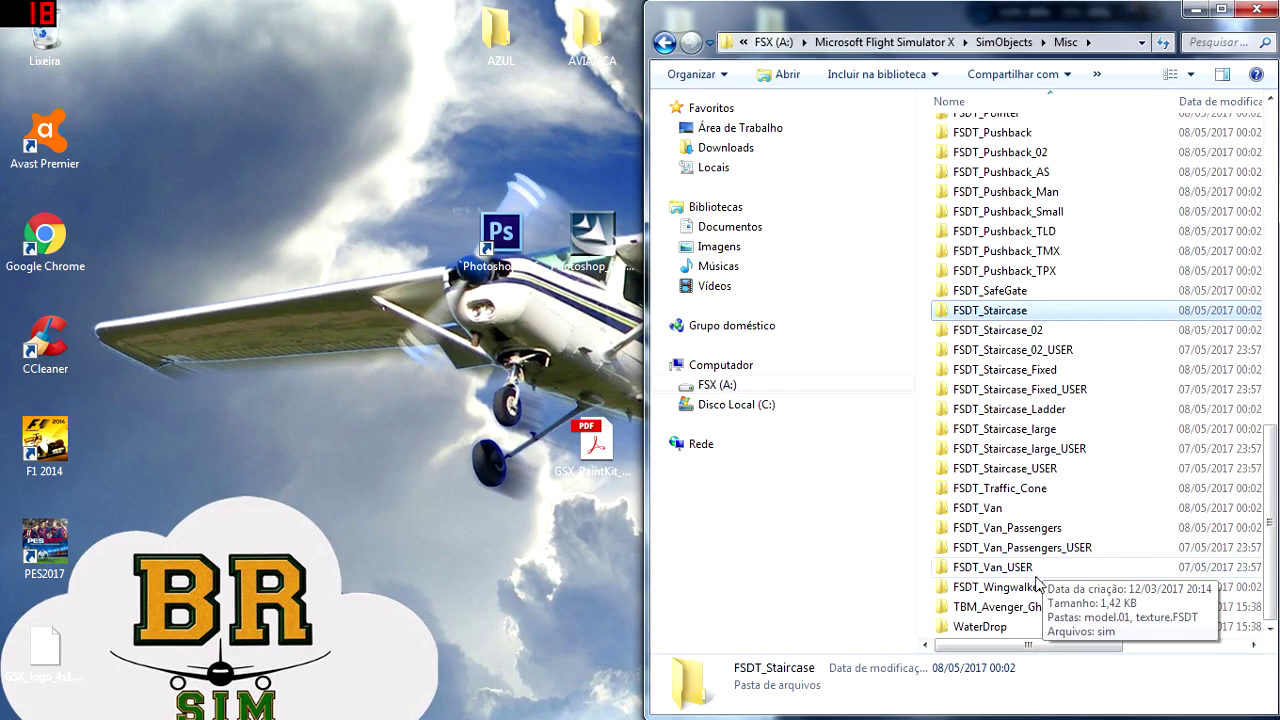
pyautogui.click(1040, 448)
pyautogui.click(1080, 389)
pyautogui.click(1040, 349)
pyautogui.scroll(4, 1100, 200)
pyautogui.scroll(-4, 1100, 200)
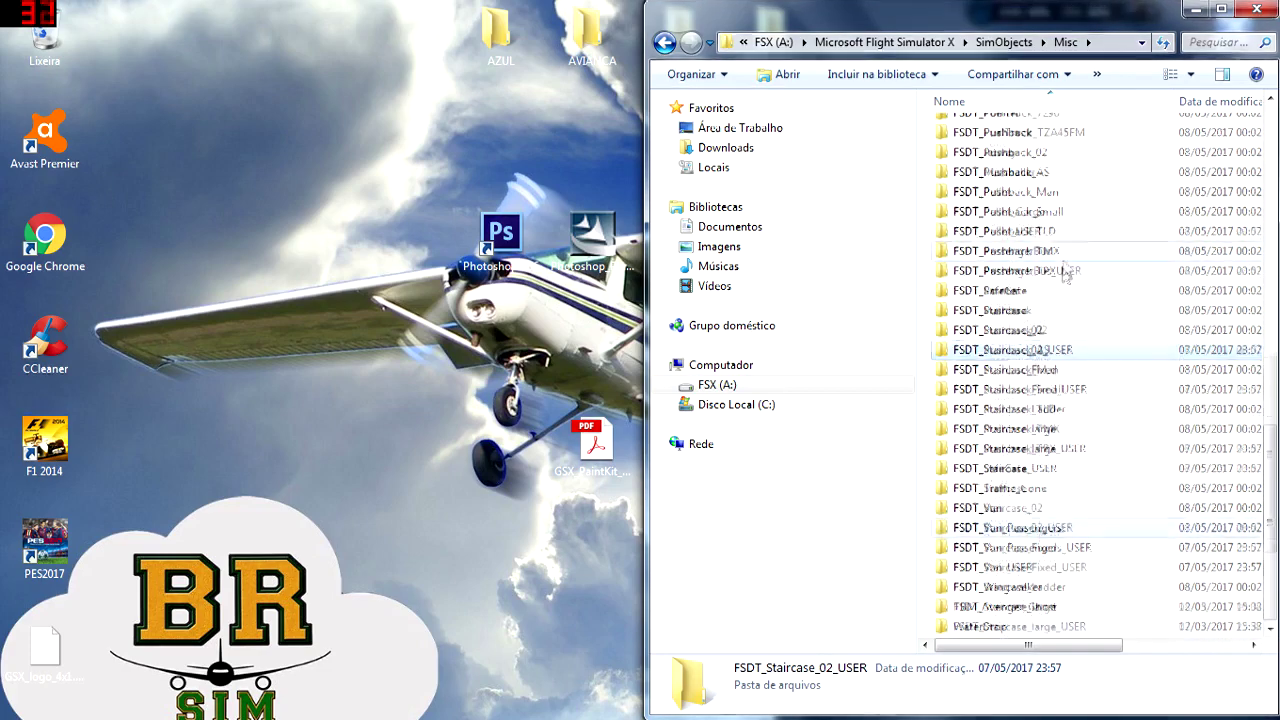
# Check the GSX_logo_4x1.dds file in FSDT_Staircase_USER's texture.FSDT folder and return to the Misc folder
pyautogui.doubleClick(1008, 469)
pyautogui.click(1008, 128)
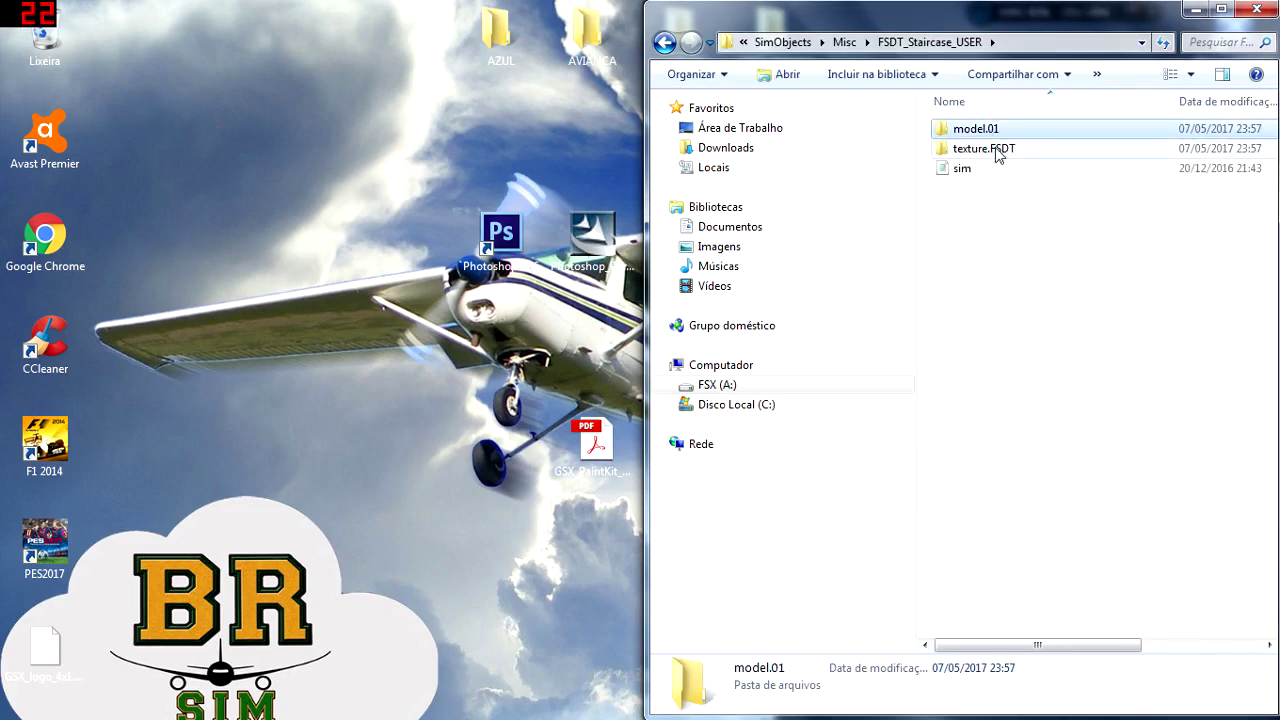
pyautogui.doubleClick(1004, 149)
pyautogui.click(1005, 134)
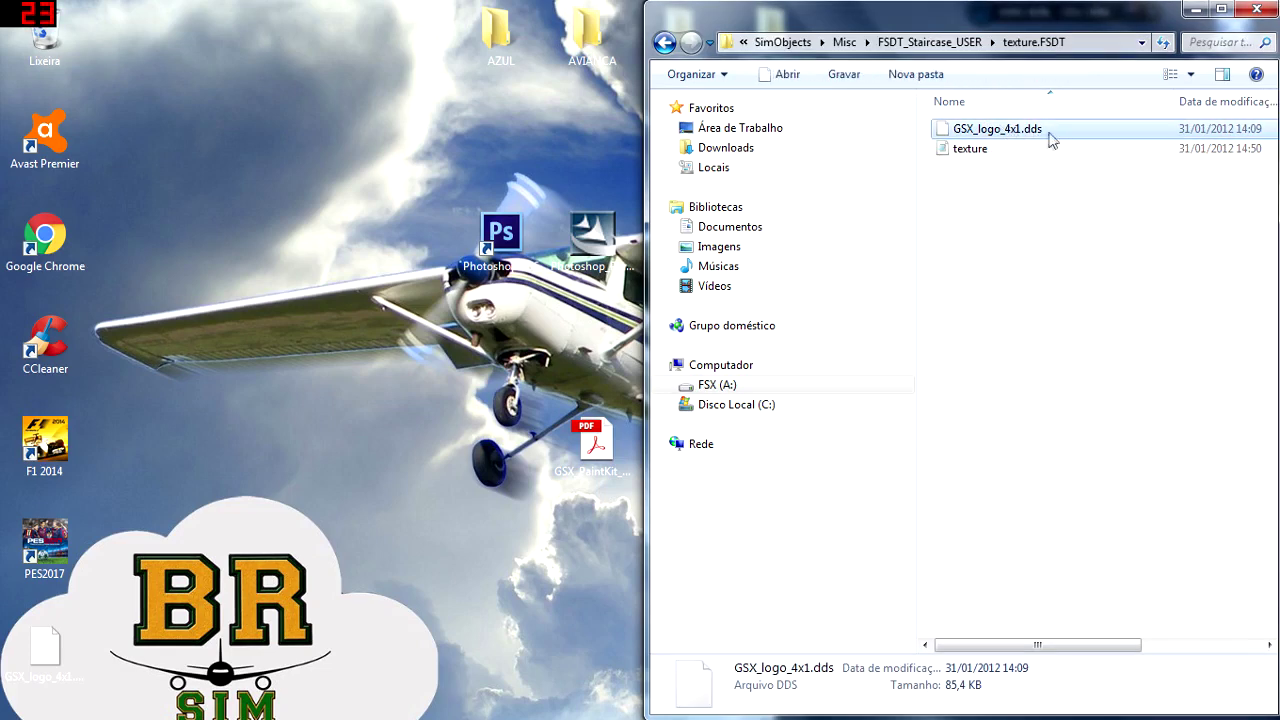
pyautogui.click(845, 42)
pyautogui.scroll(2, 1143, 516)
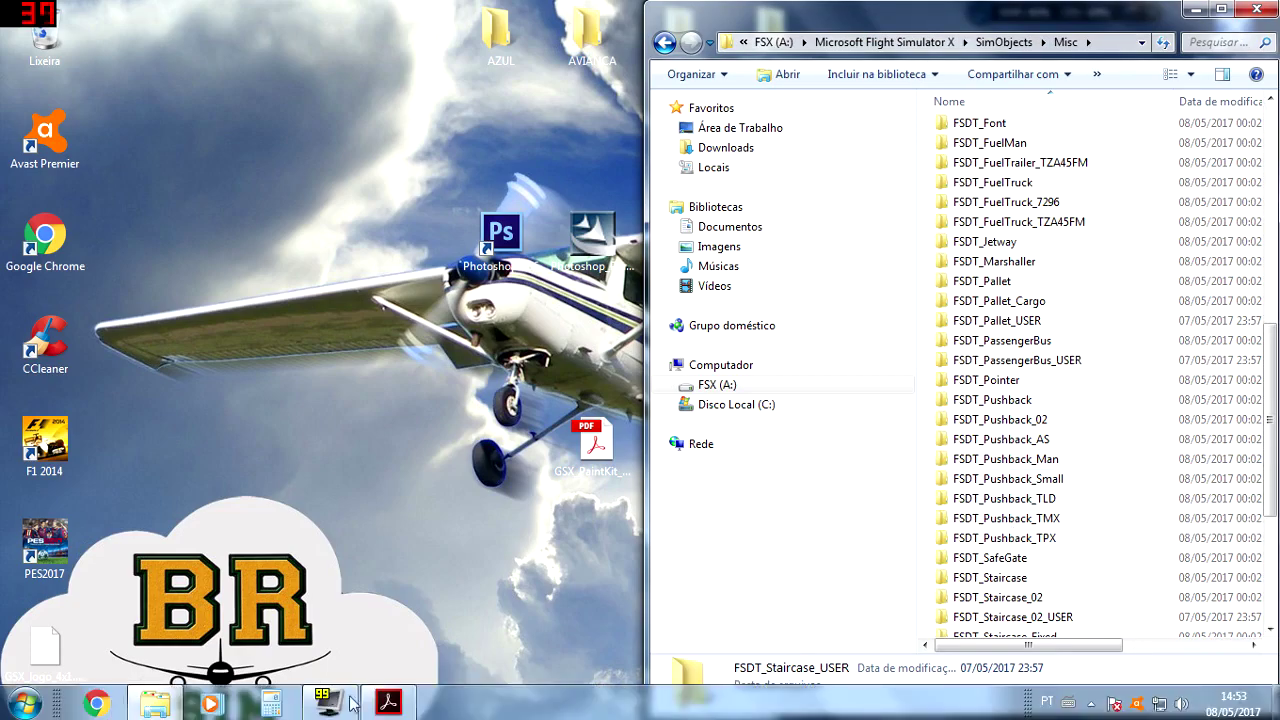
# Switch back to the PaintKit manual, examine the pages from logo placement to the repaint checklist, and close the manual and folder window
pyautogui.click(388, 704)
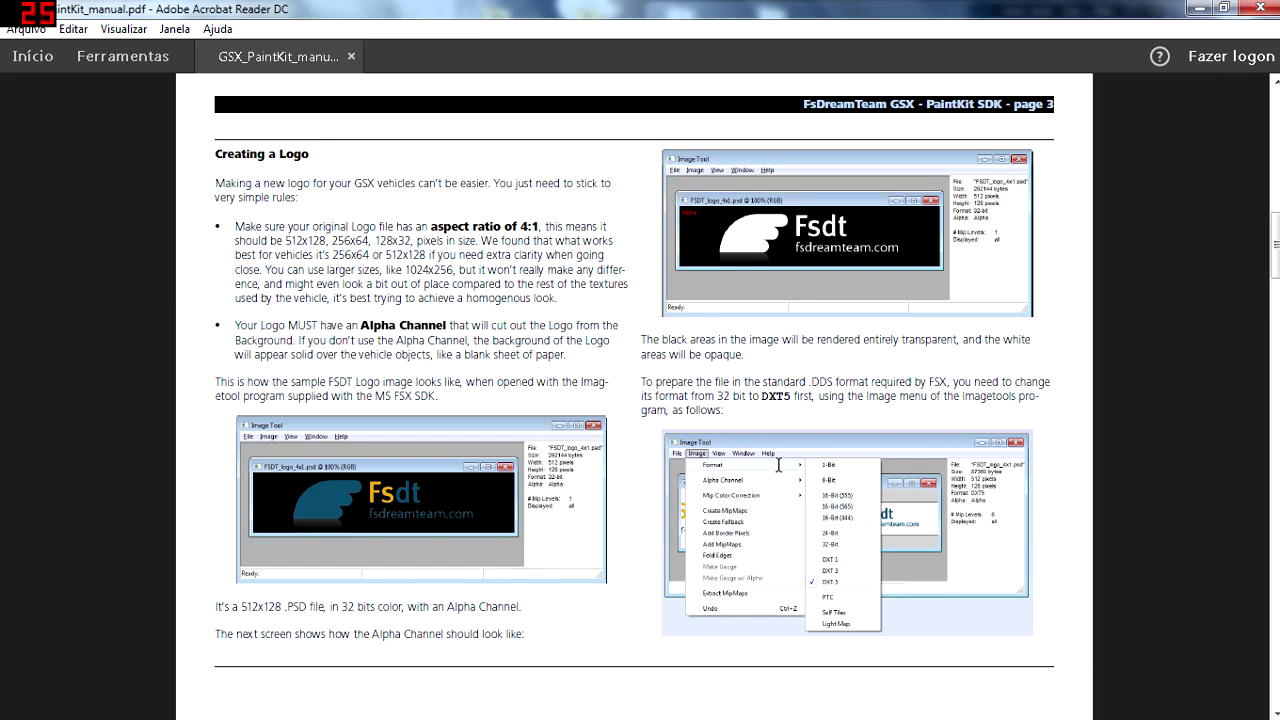
pyautogui.scroll(-3, 779, 465)
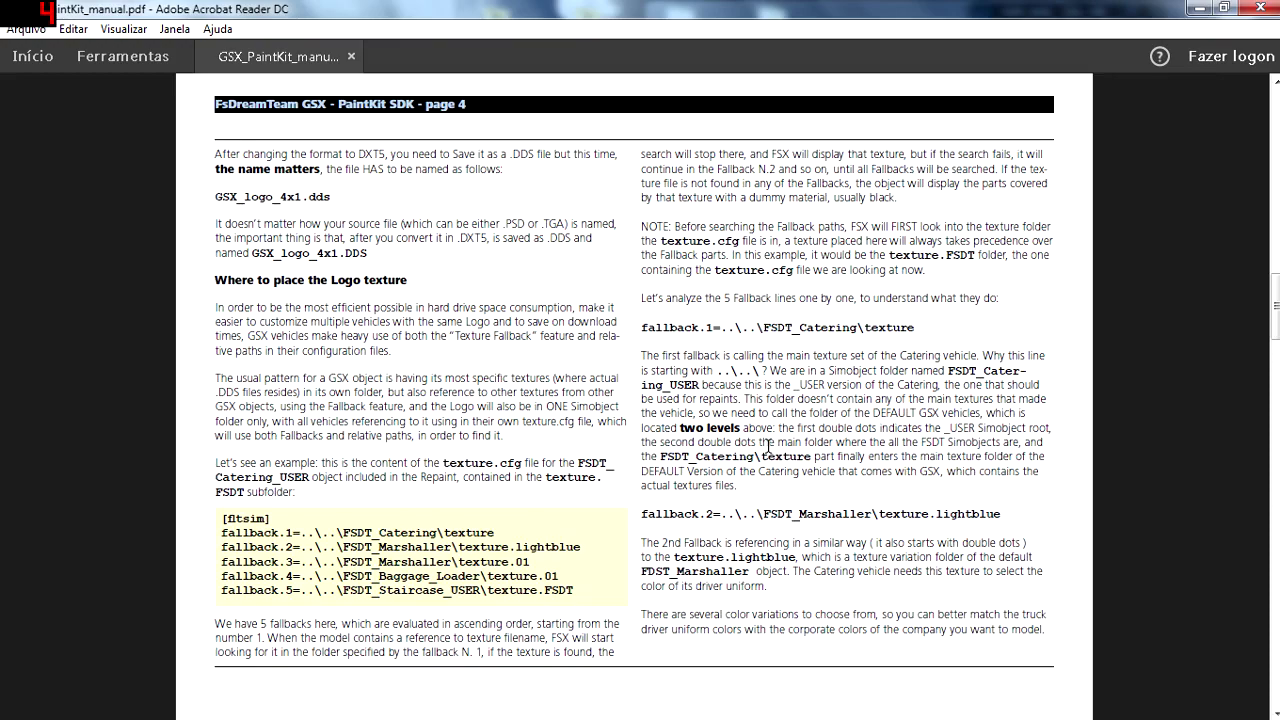
pyautogui.scroll(-9, 768, 447)
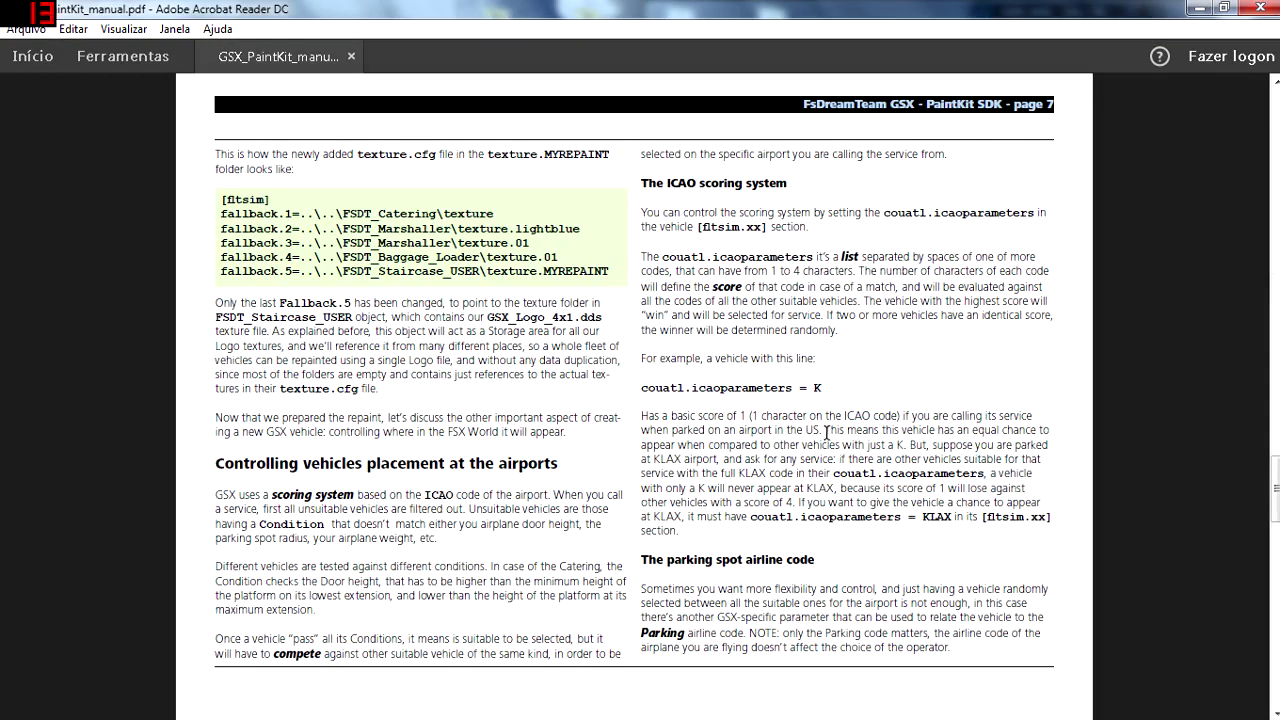
pyautogui.scroll(-6, 823, 432)
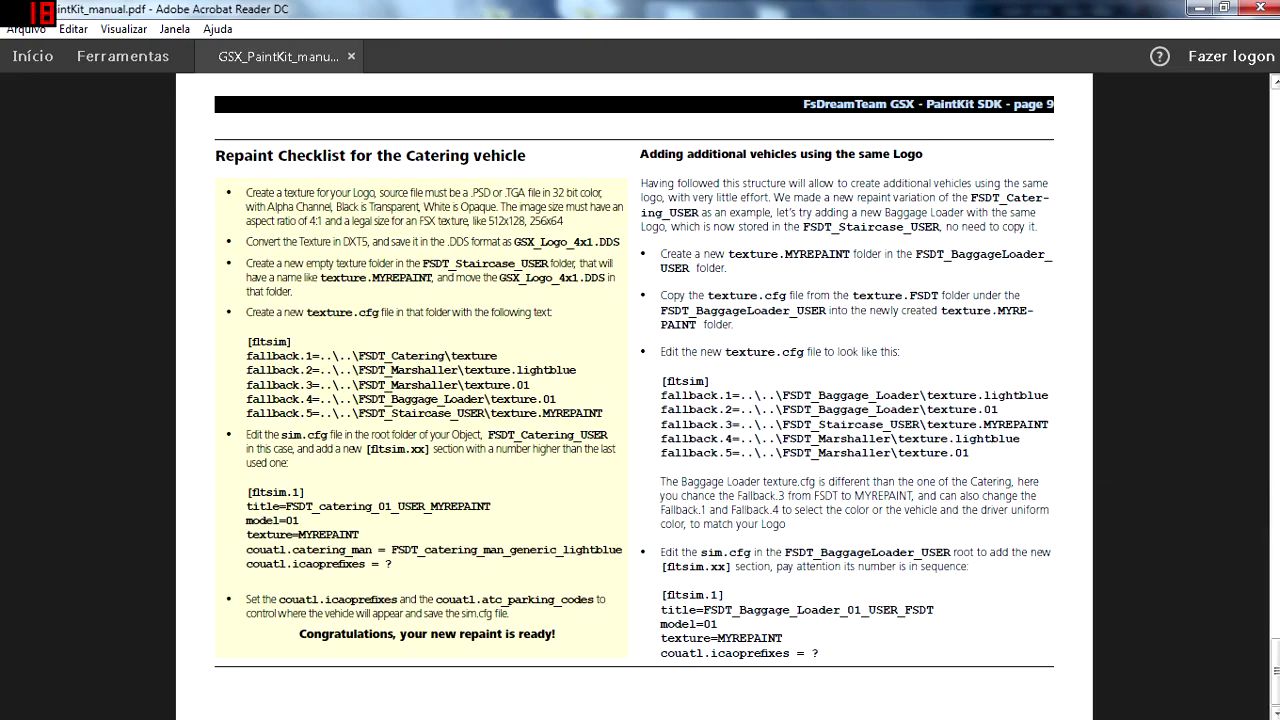
pyautogui.moveTo(1275, 515); pyautogui.dragTo(1243, 340)
pyautogui.scroll(20, 1232, 249)
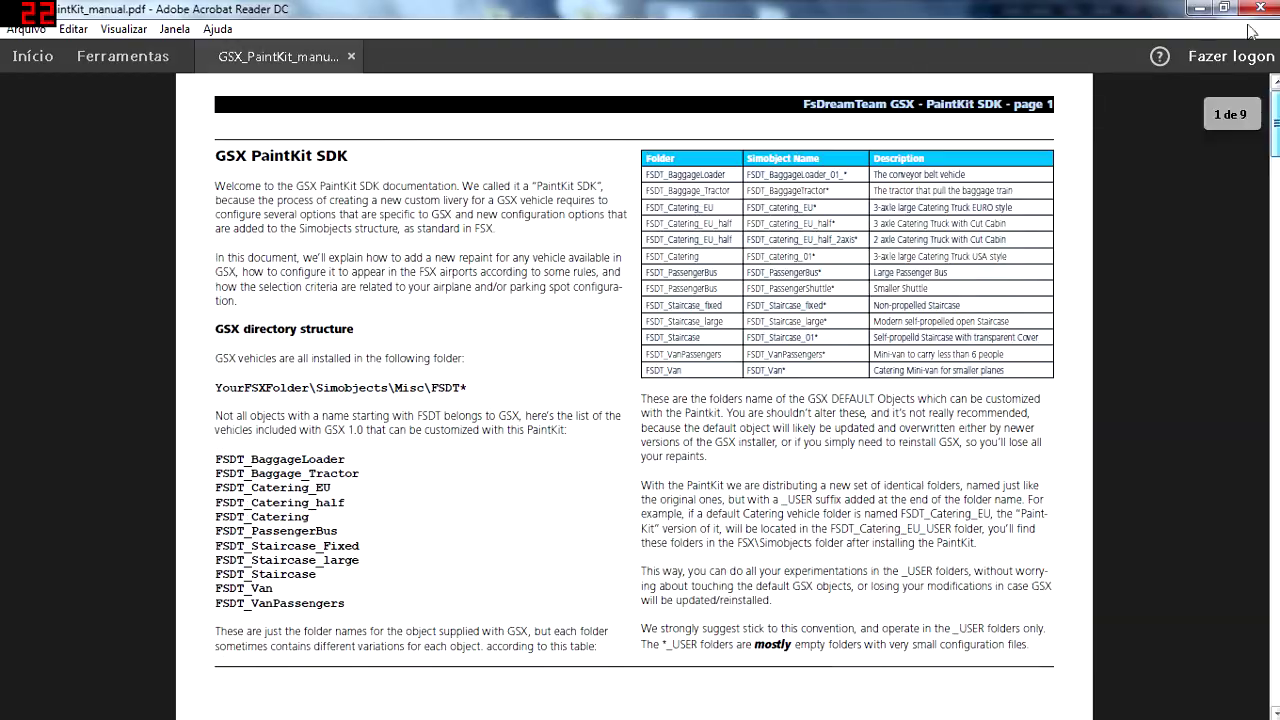
pyautogui.click(1240, 10)
pyautogui.click(1250, 10)
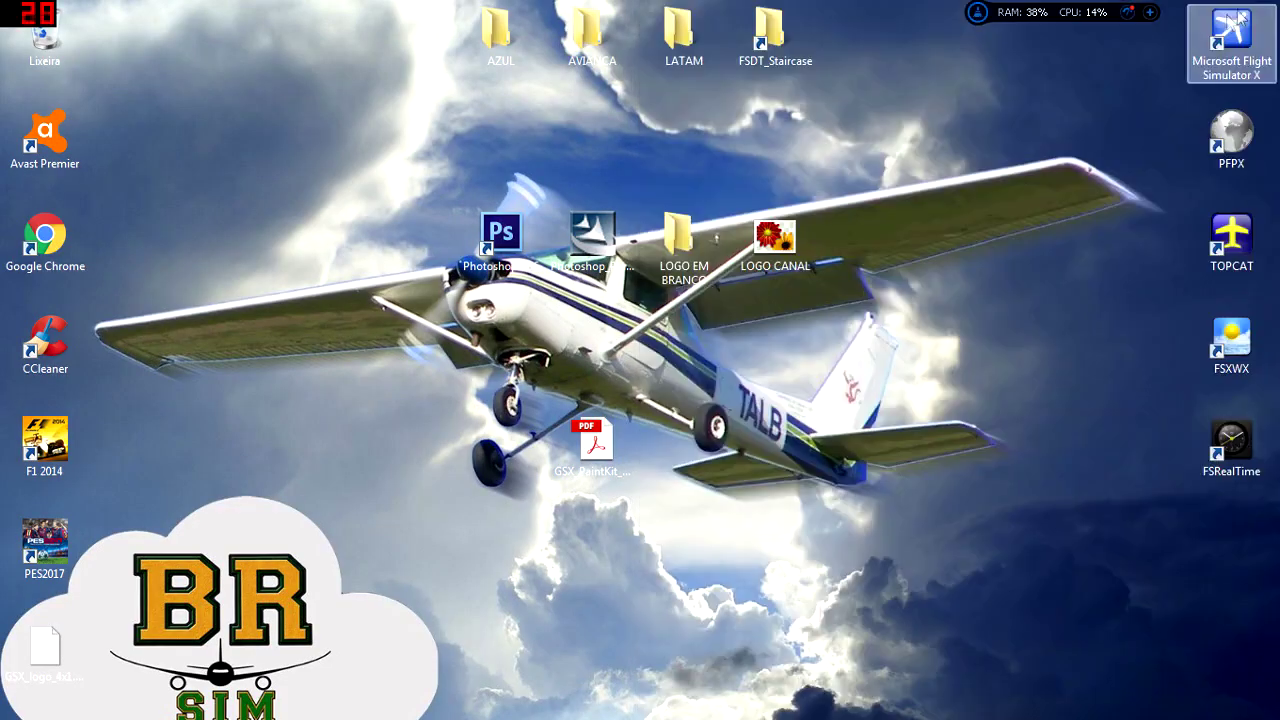